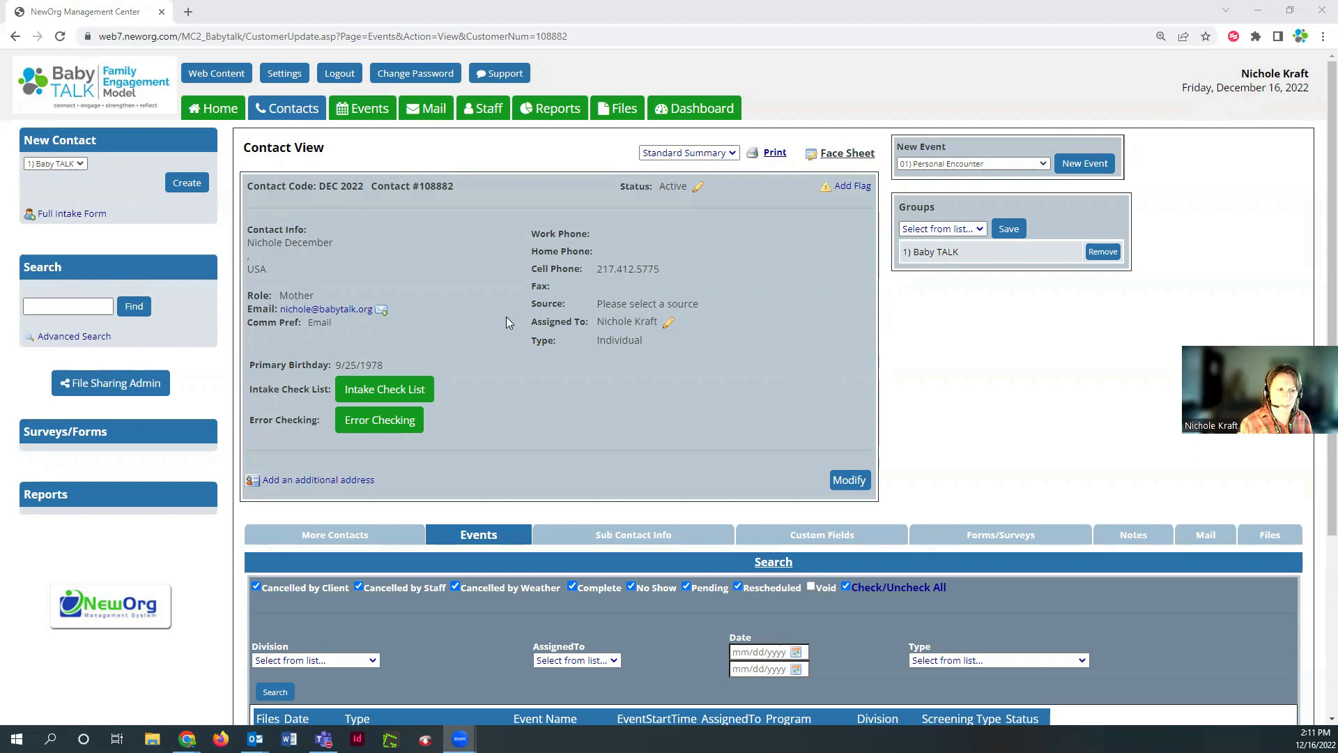
Show the More Contacts tab listing the four related household contacts with roles and statuses
{"action": "scroll", "coordinate": [499, 342], "scroll_direction": "down", "scroll_amount": 3}
{"action": "left_click", "coordinate": [408, 326]}
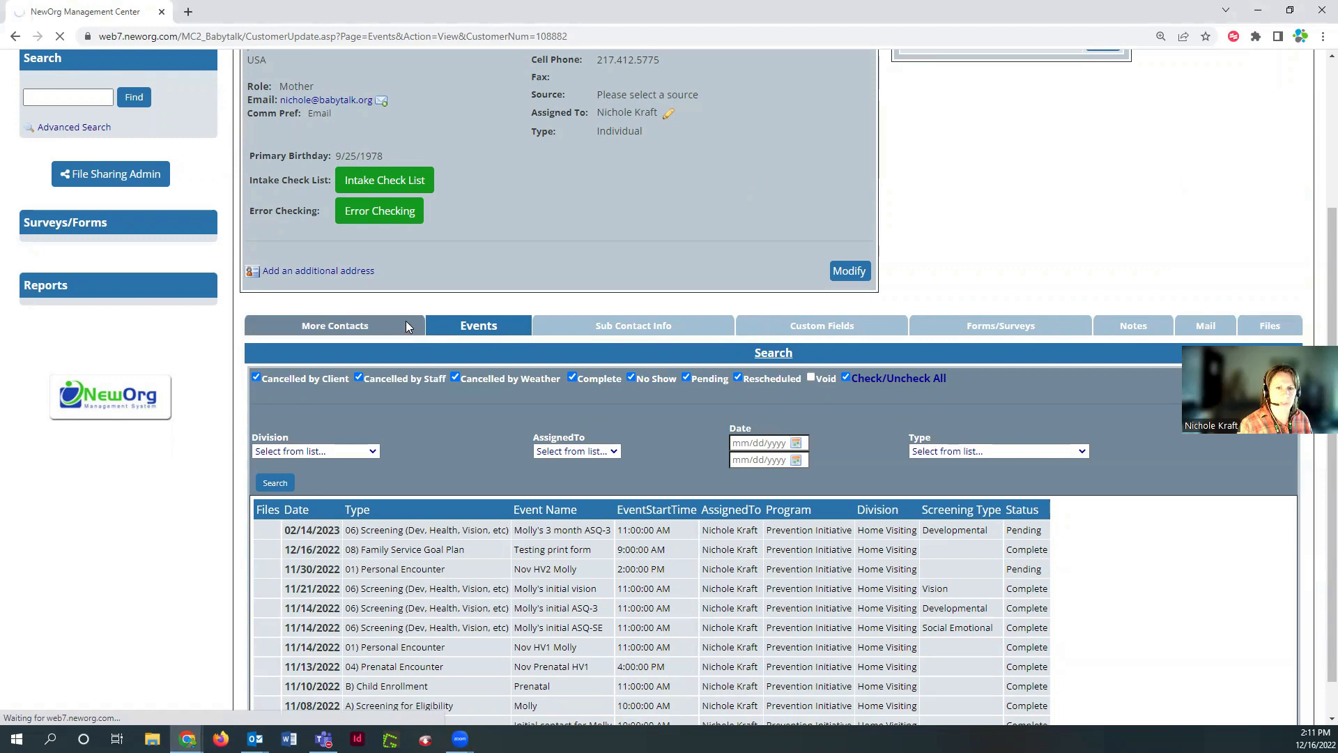
{"action": "scroll", "coordinate": [784, 356], "scroll_direction": "down", "scroll_amount": 2}
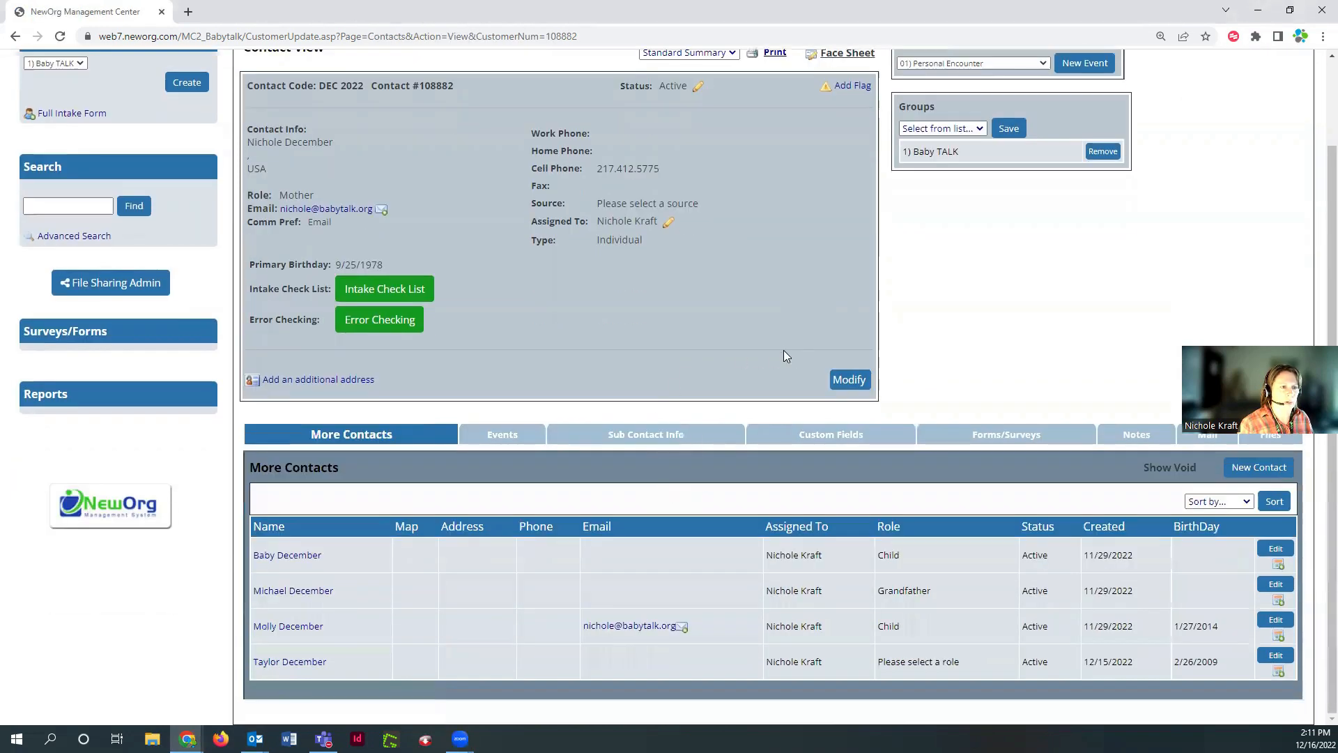
{"action": "scroll", "coordinate": [782, 348], "scroll_direction": "up", "scroll_amount": 2}
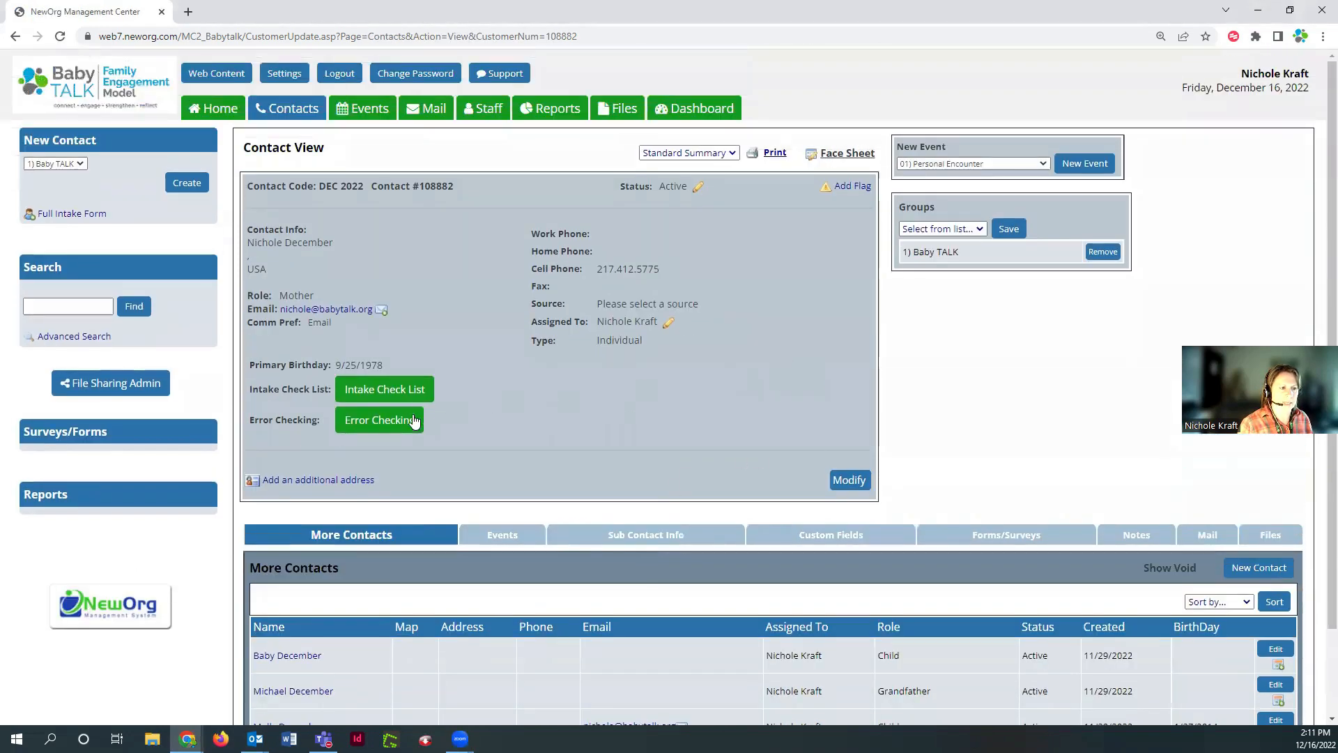
Run Error Checking, review the report, and open the household member flagged for a missing role
{"action": "left_click", "coordinate": [411, 428]}
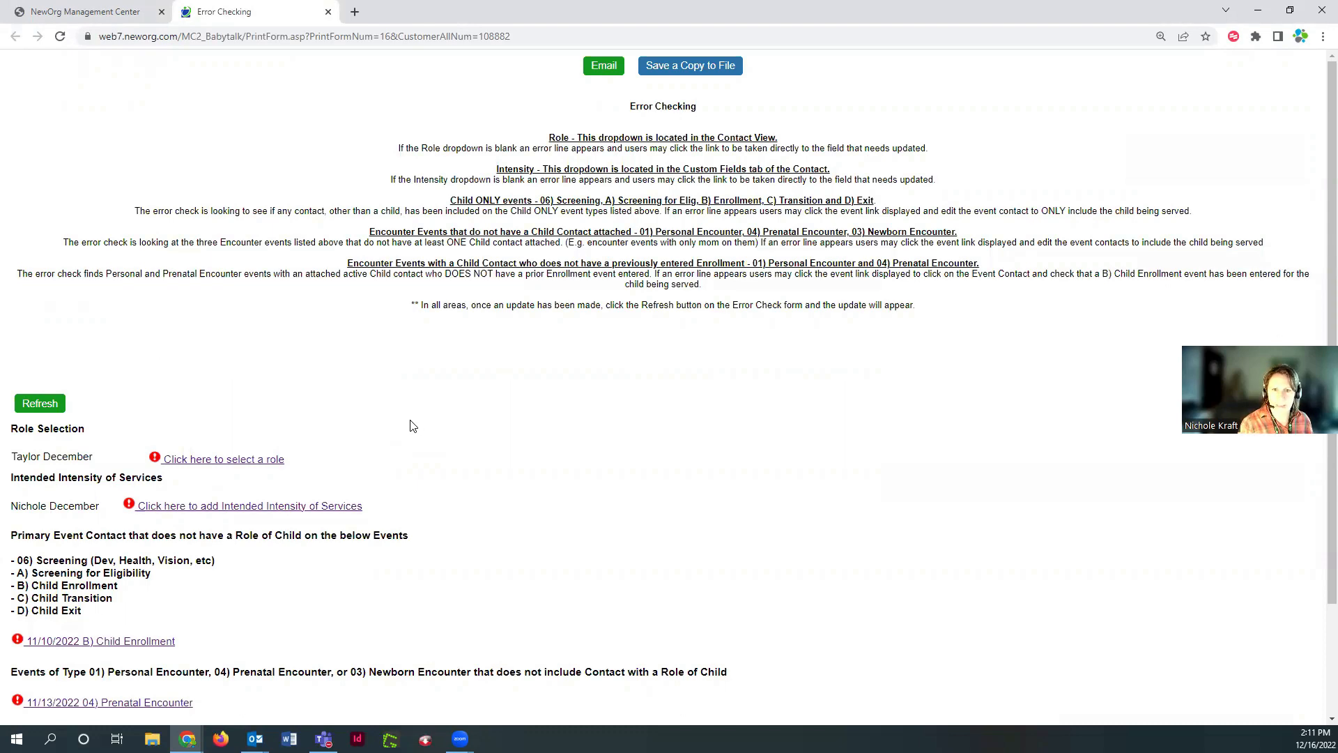
{"action": "scroll", "coordinate": [578, 500], "scroll_direction": "down", "scroll_amount": 2}
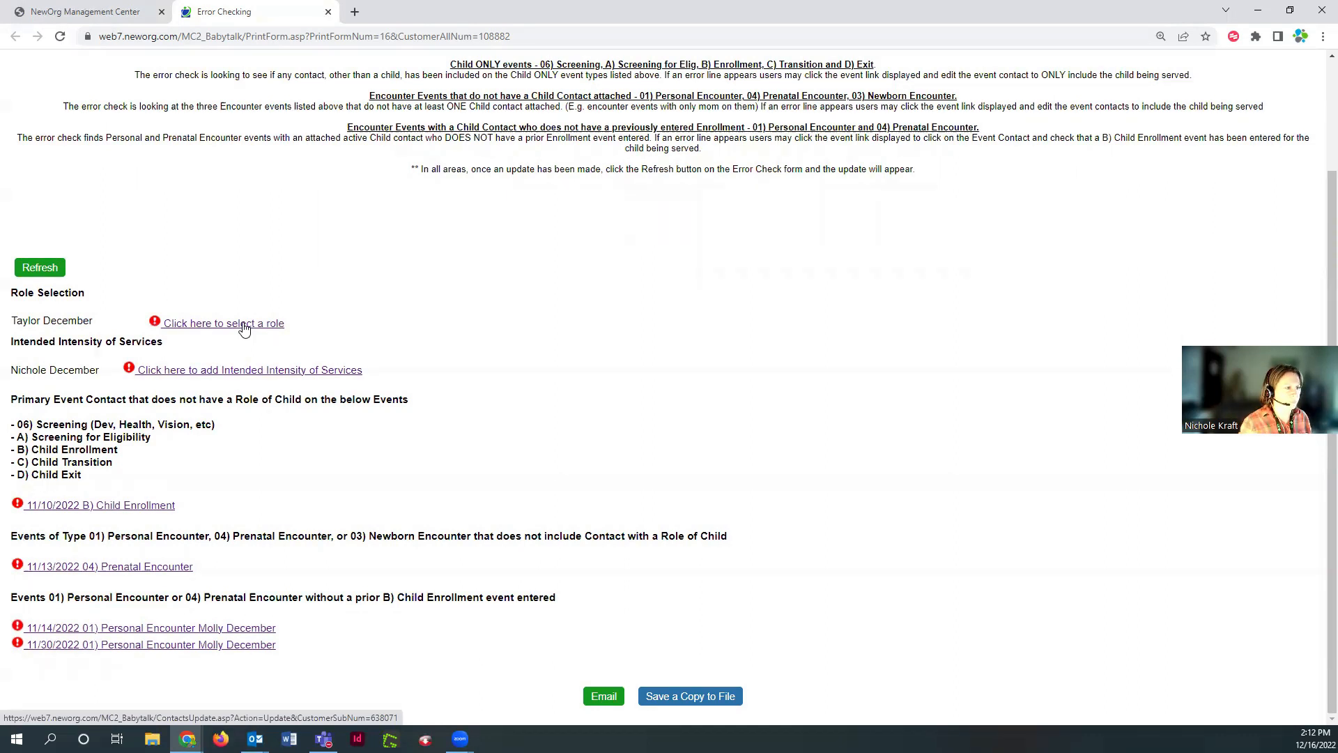
{"action": "scroll", "coordinate": [760, 300], "scroll_direction": "up", "scroll_amount": 3}
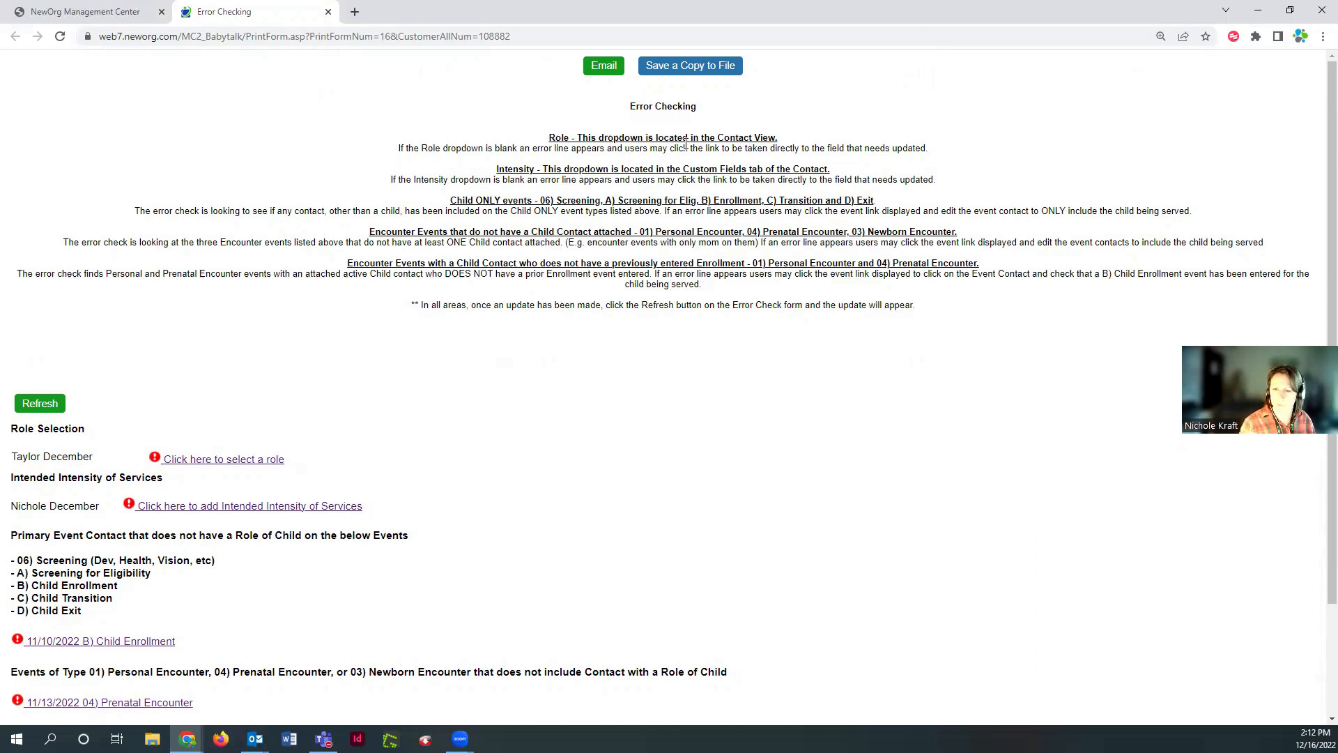
{"action": "left_click", "coordinate": [200, 460]}
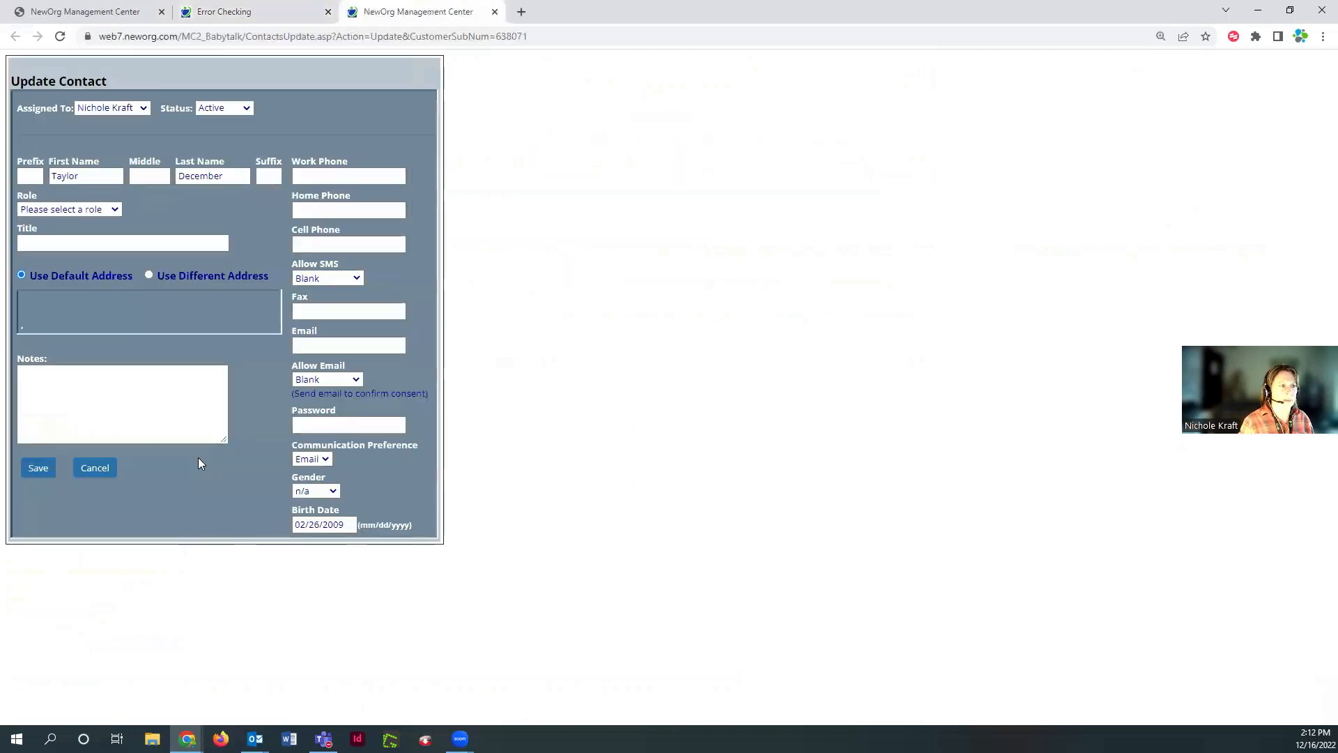
Change the member's Role from Child to Sibling - not enrolled and save the contact
{"action": "left_click", "coordinate": [54, 210]}
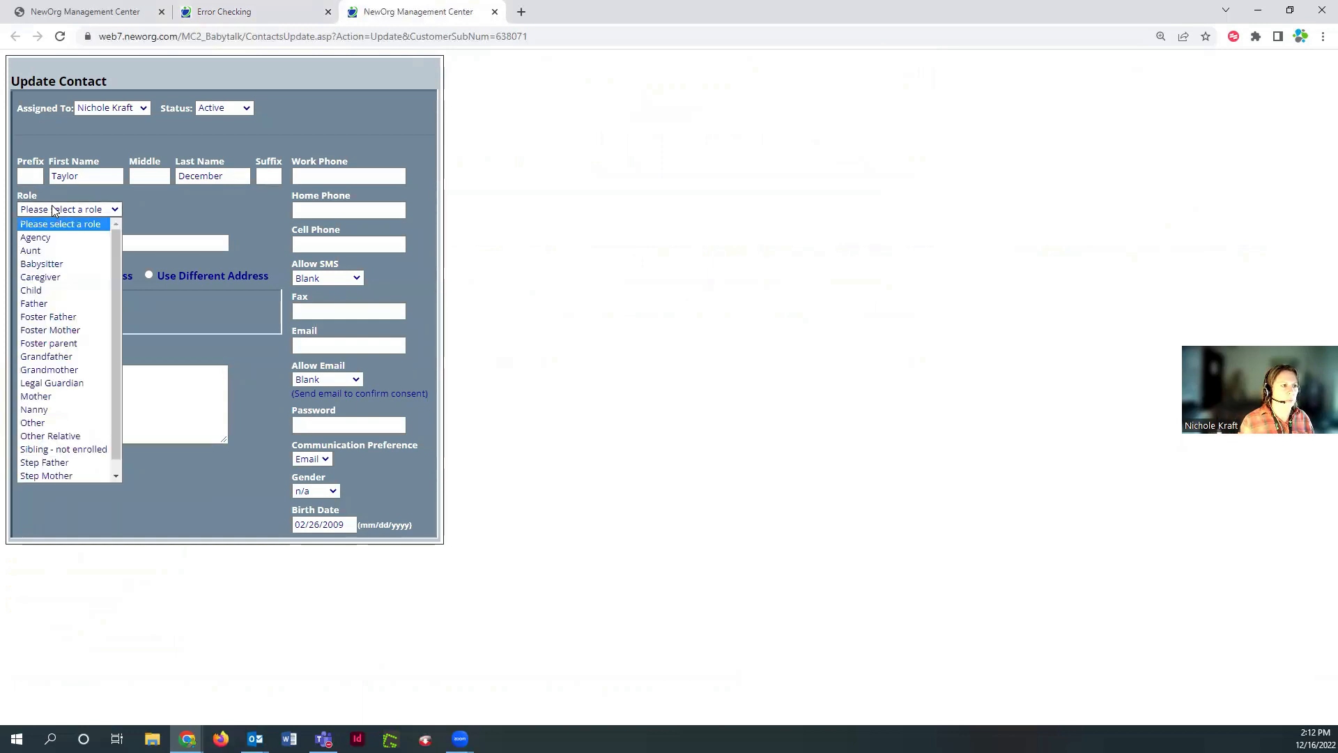
{"action": "left_click", "coordinate": [52, 288]}
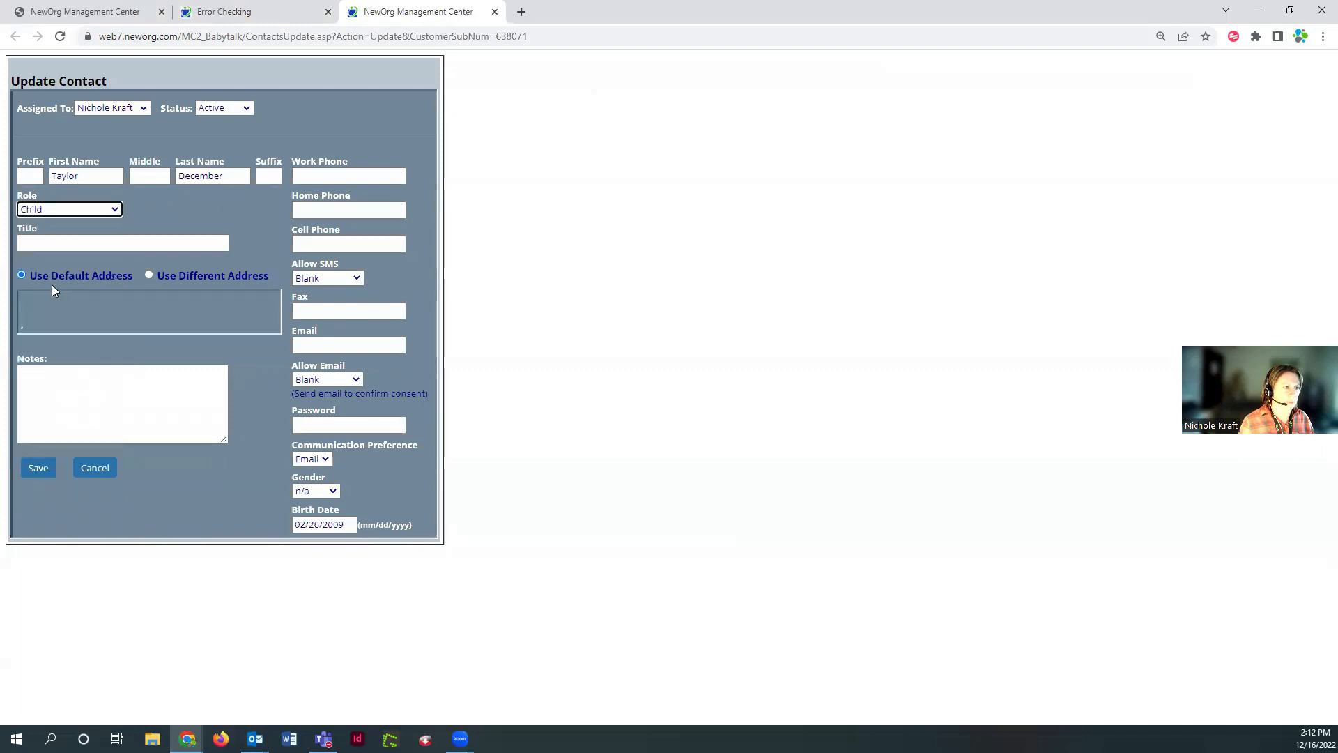
{"action": "left_click", "coordinate": [52, 212]}
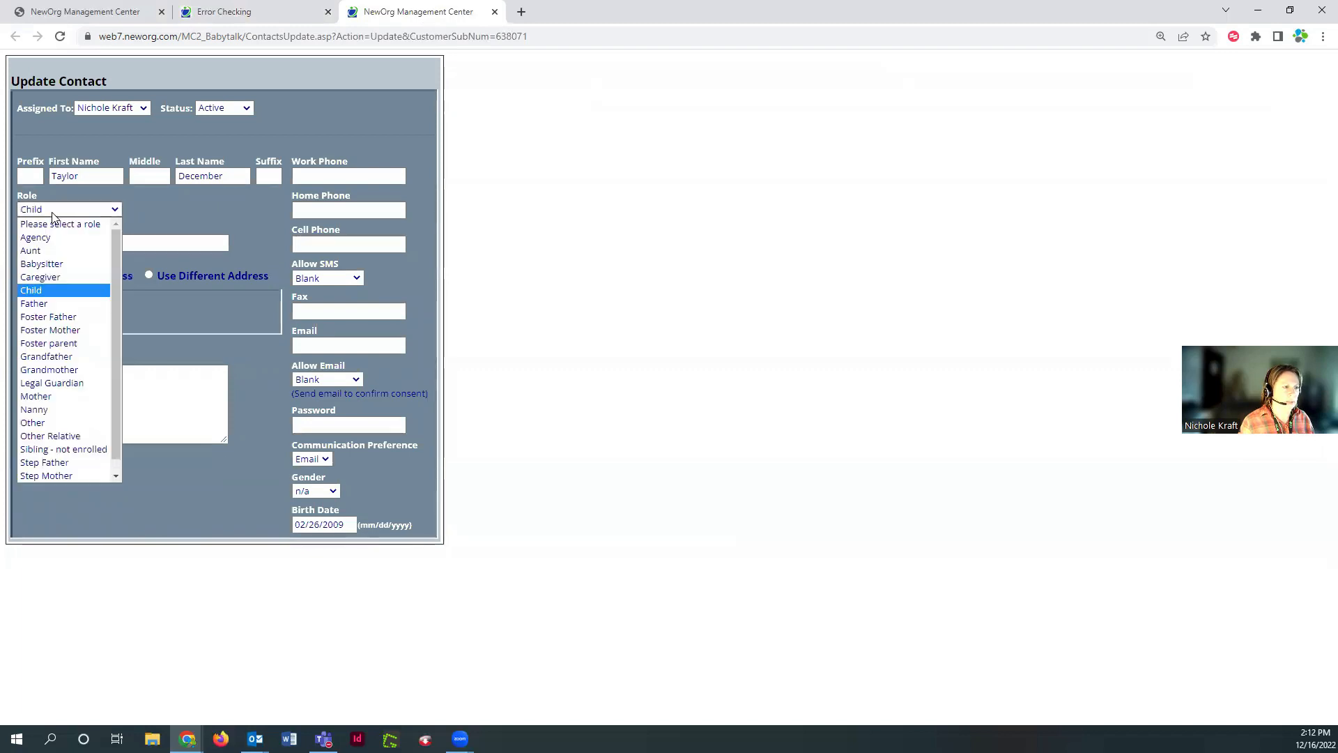
{"action": "scroll", "coordinate": [64, 296], "scroll_direction": "down", "scroll_amount": 1}
{"action": "left_click", "coordinate": [77, 437]}
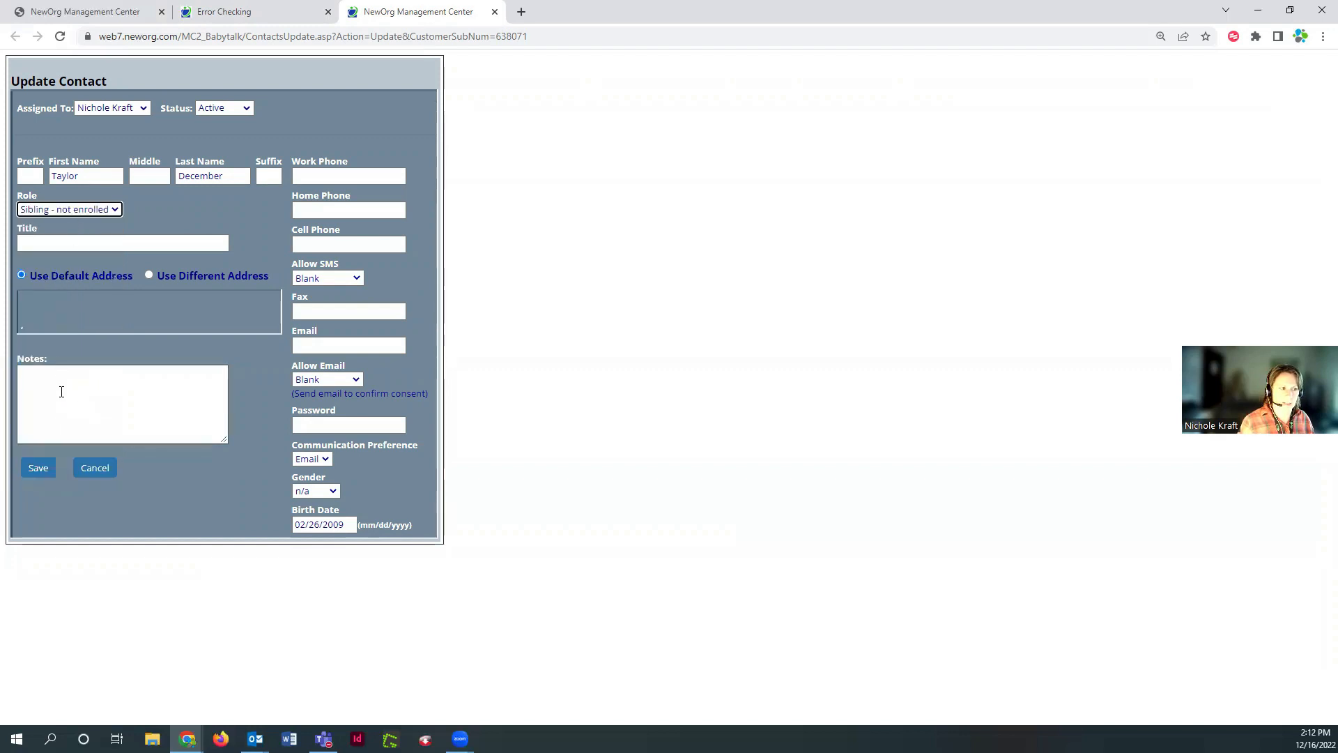
{"action": "left_click", "coordinate": [40, 476]}
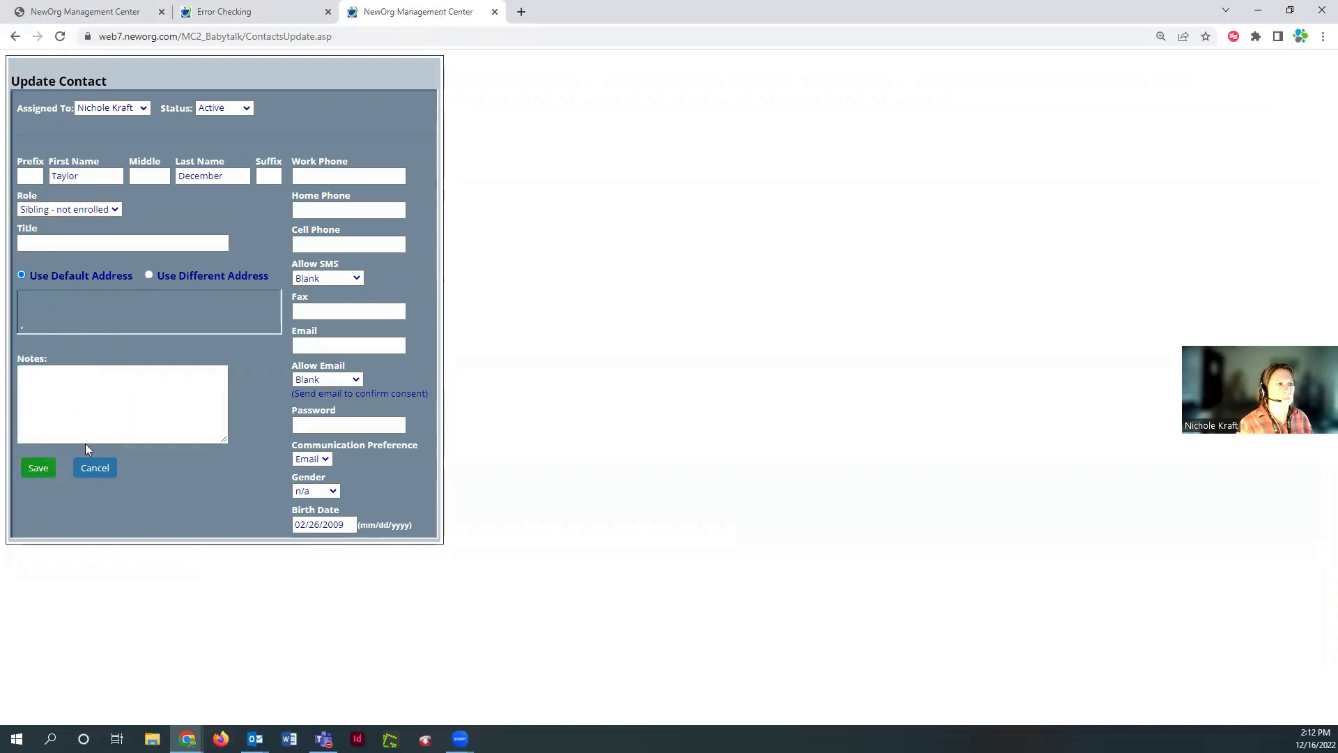
Refresh Error Checking to clear the role error, then open Intended Intensity of Services in Custom Fields
{"action": "left_click", "coordinate": [288, 15]}
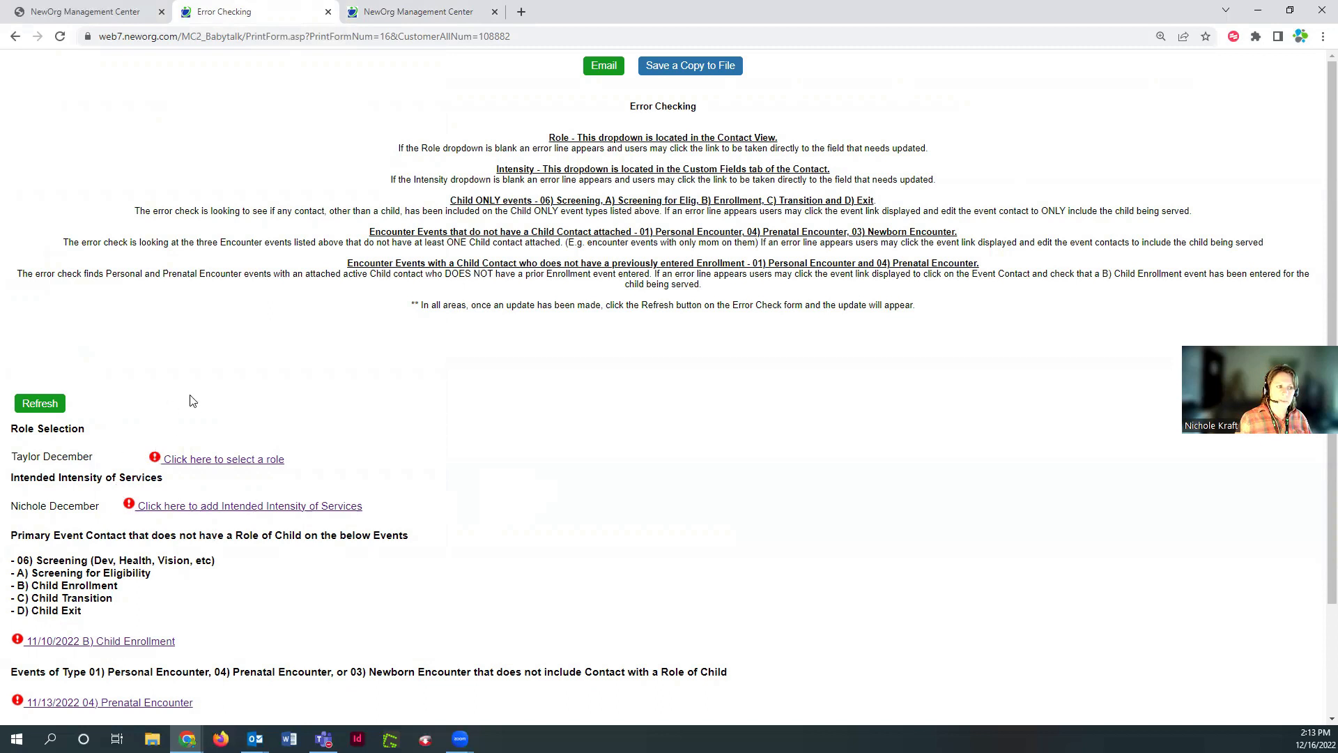
{"action": "left_click", "coordinate": [42, 403]}
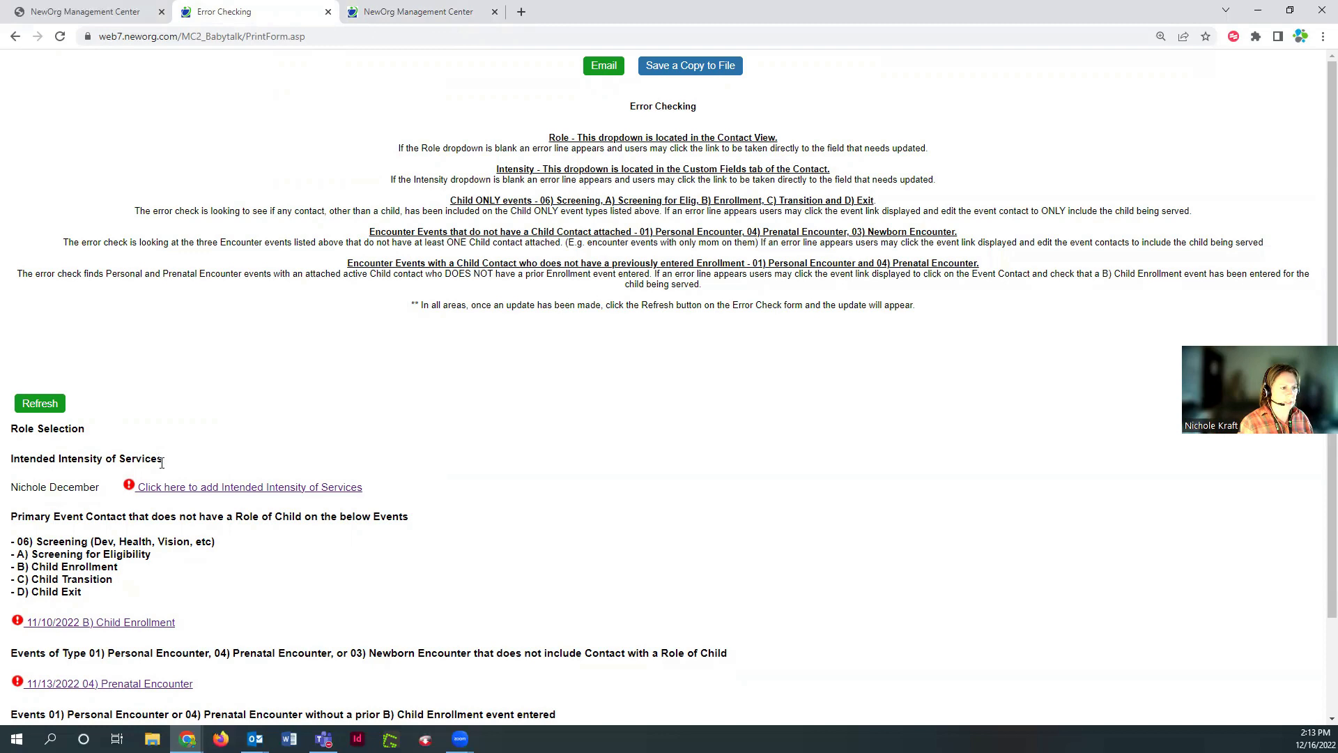
{"action": "left_click", "coordinate": [163, 488]}
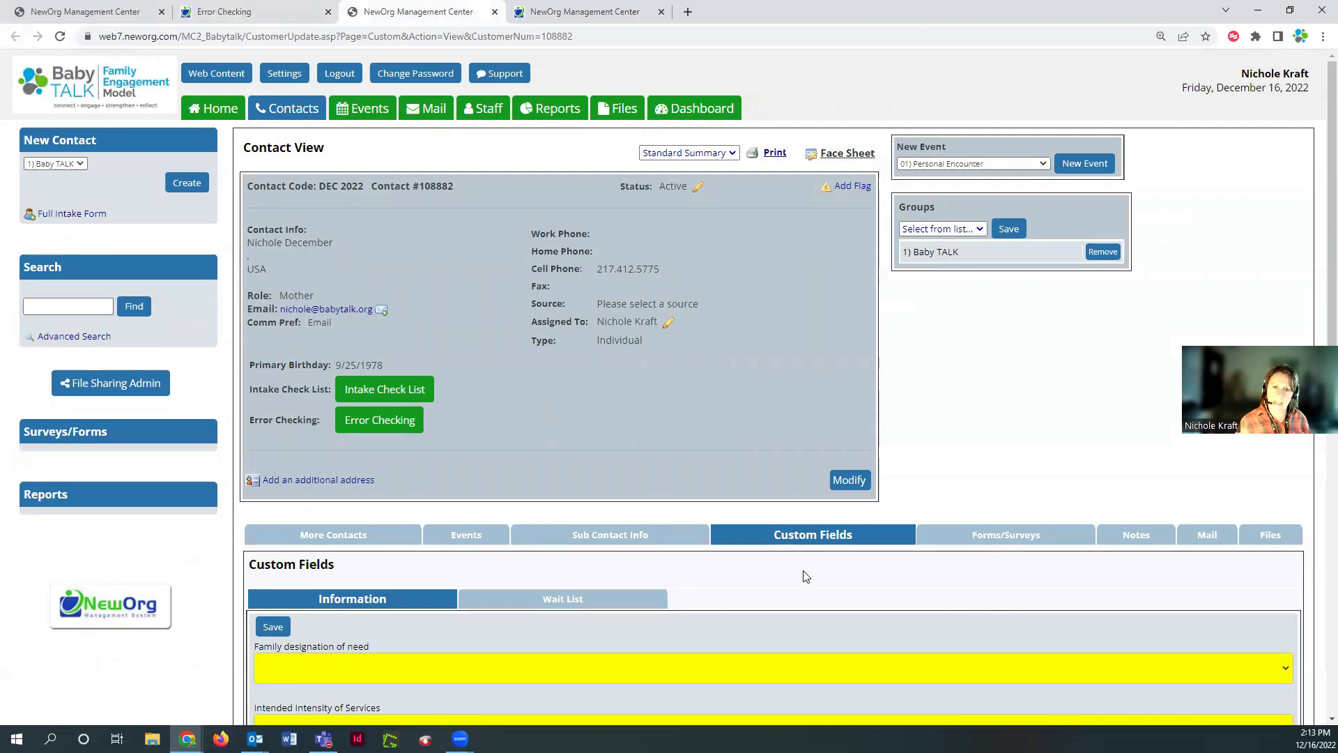
Save Intended Intensity of Services as Bi-weekly and Family designation of need as Indicated
{"action": "scroll", "coordinate": [800, 574], "scroll_direction": "down", "scroll_amount": 2}
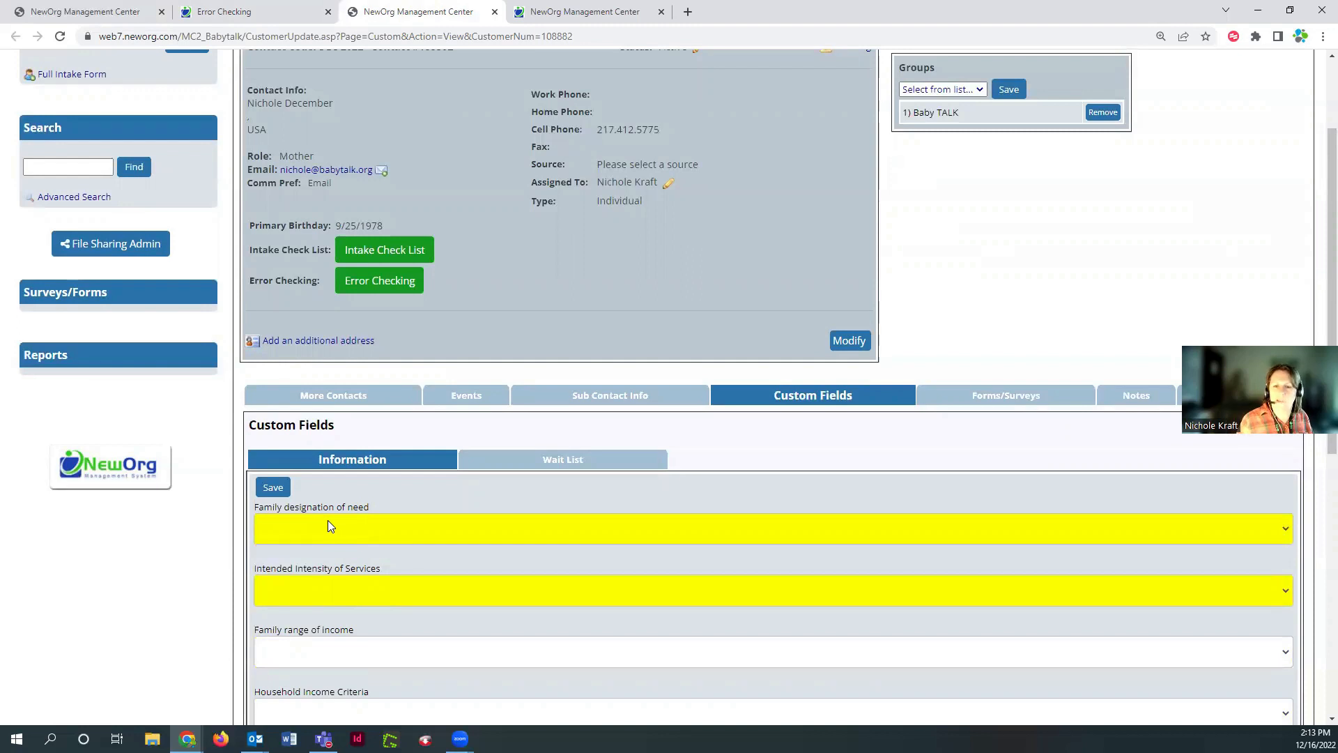
{"action": "left_click", "coordinate": [331, 598]}
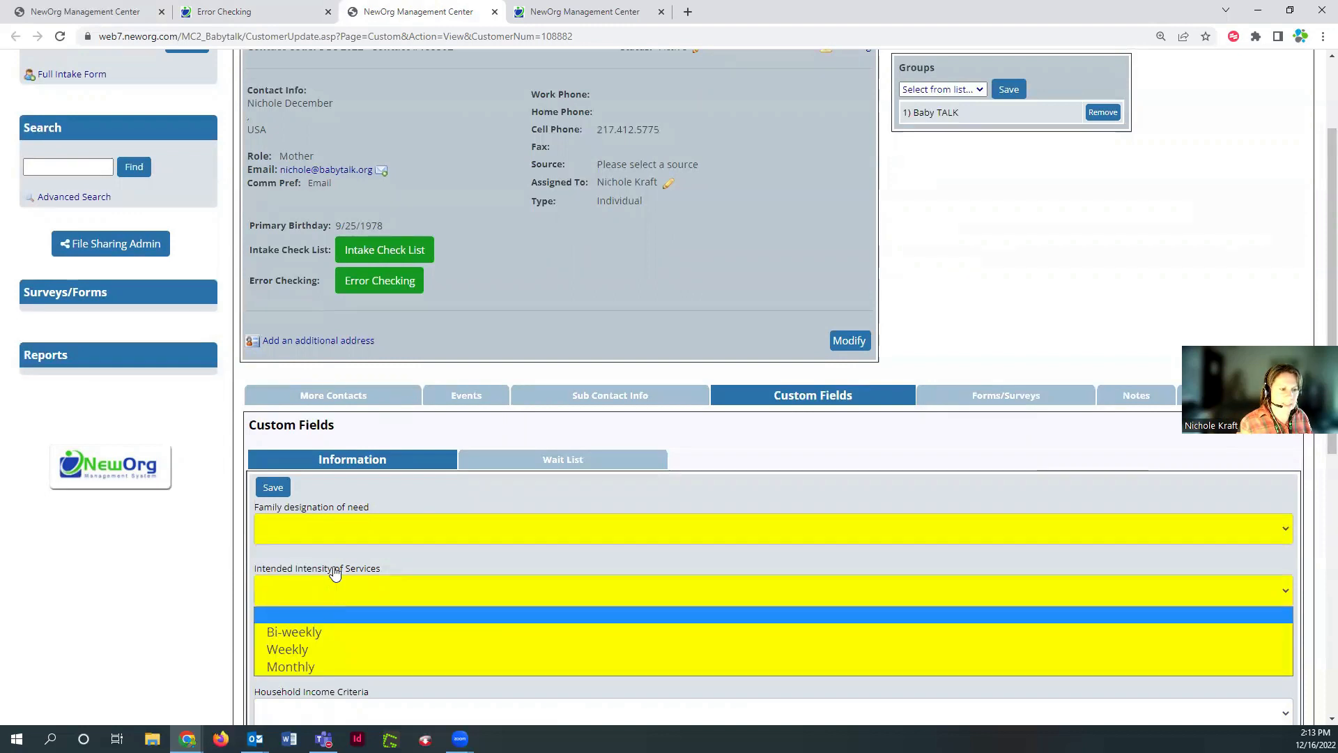
{"action": "left_click", "coordinate": [312, 633]}
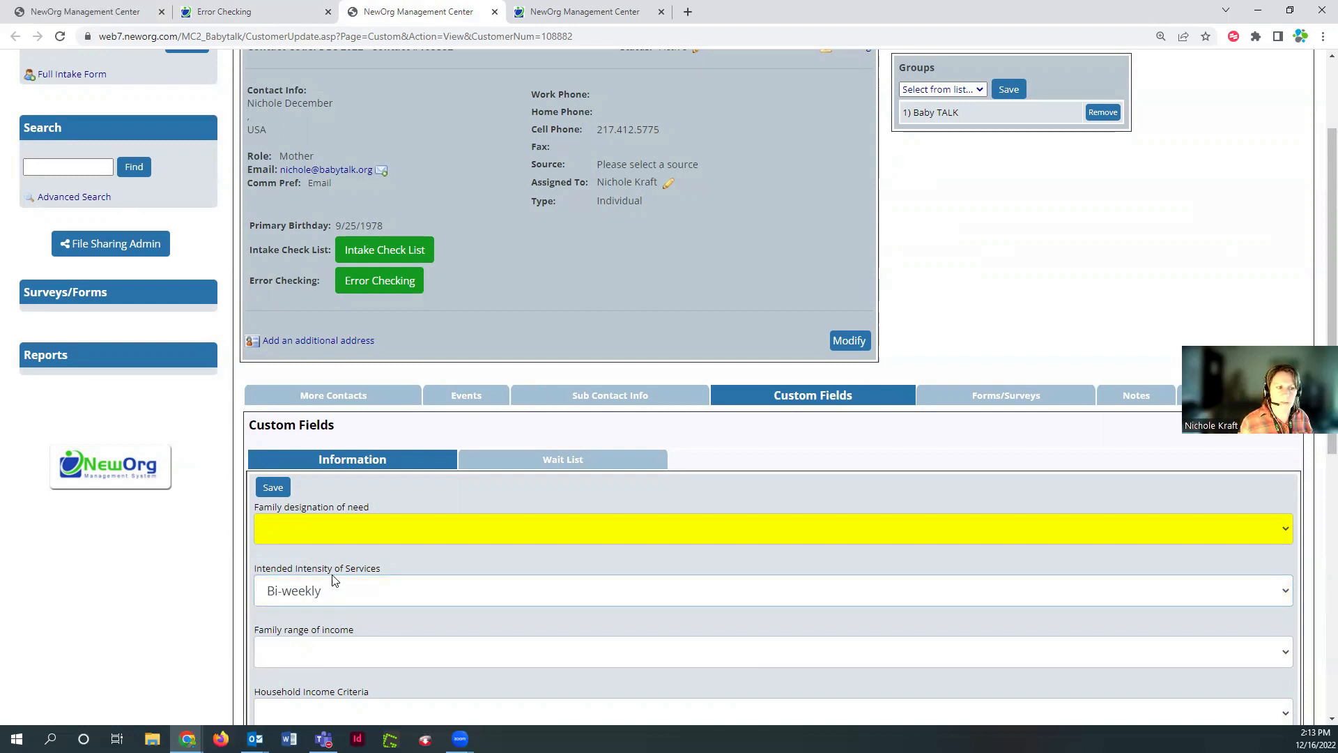
{"action": "left_click", "coordinate": [329, 541]}
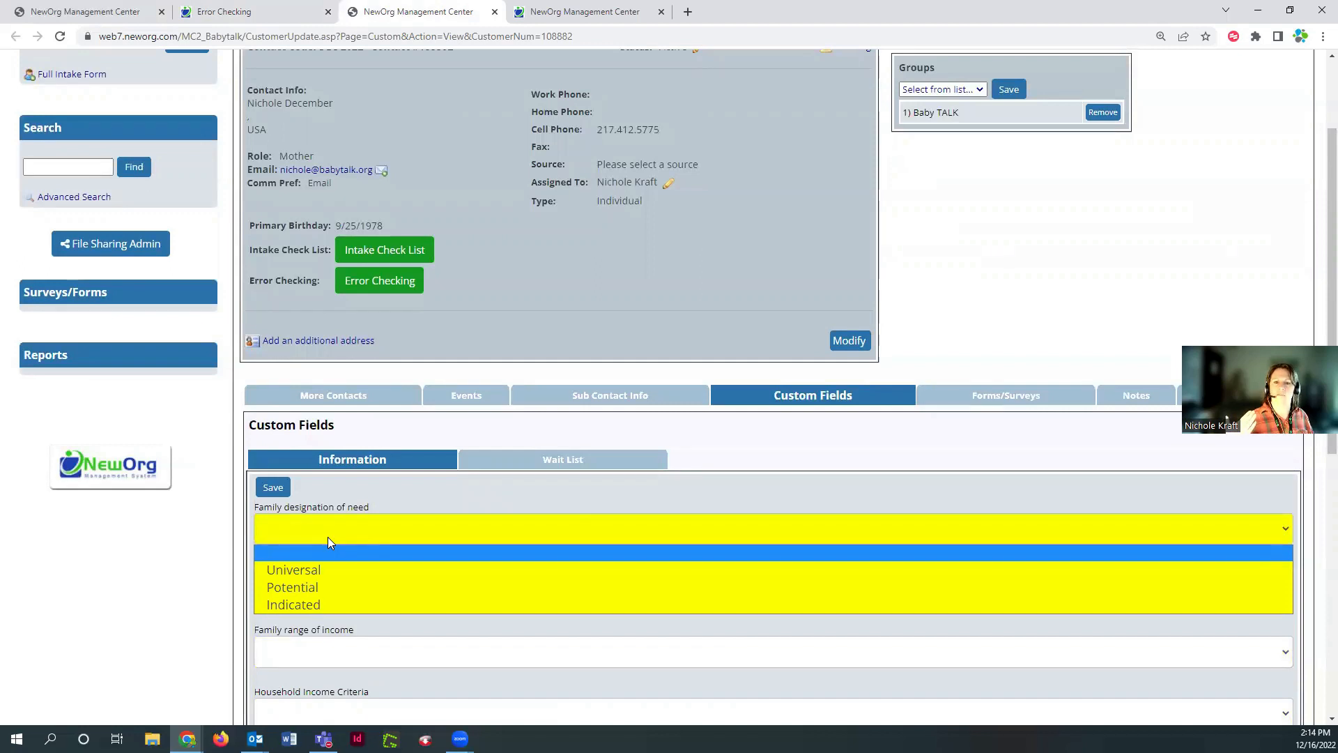
{"action": "left_click", "coordinate": [323, 606]}
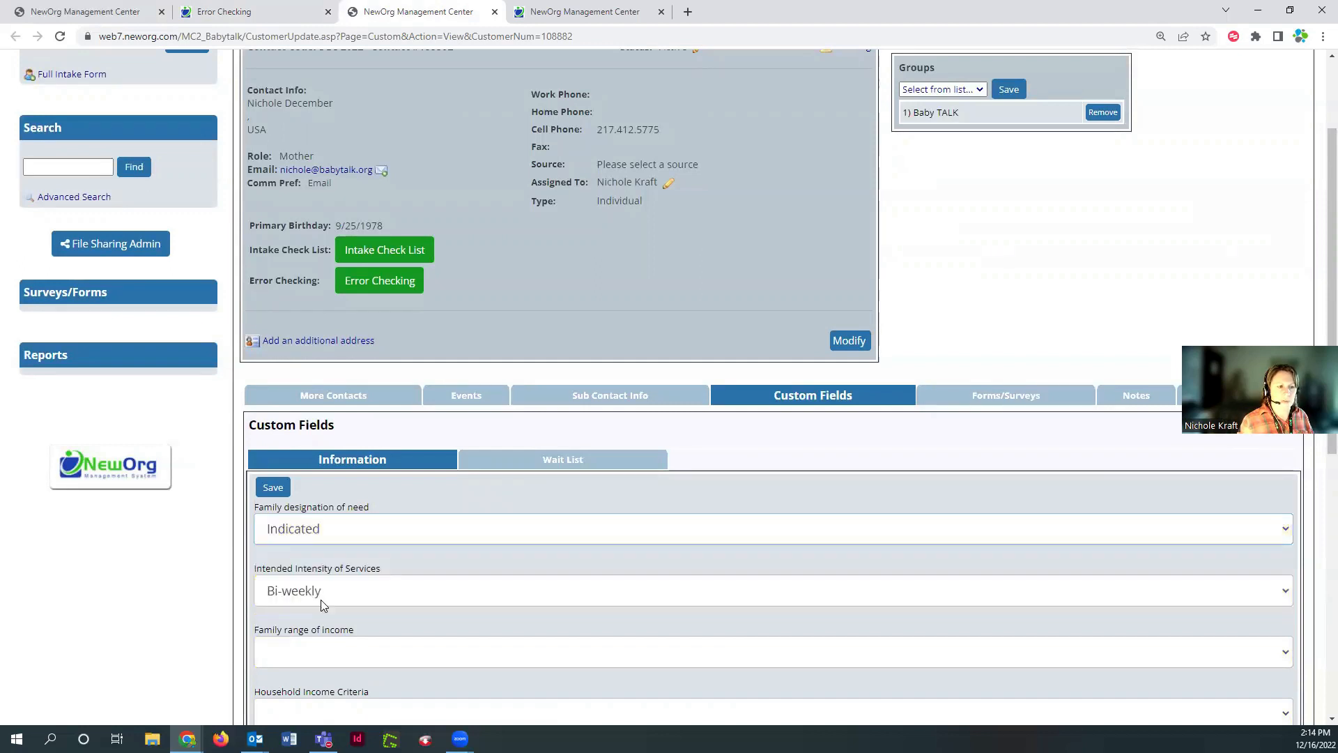
{"action": "left_click", "coordinate": [274, 492]}
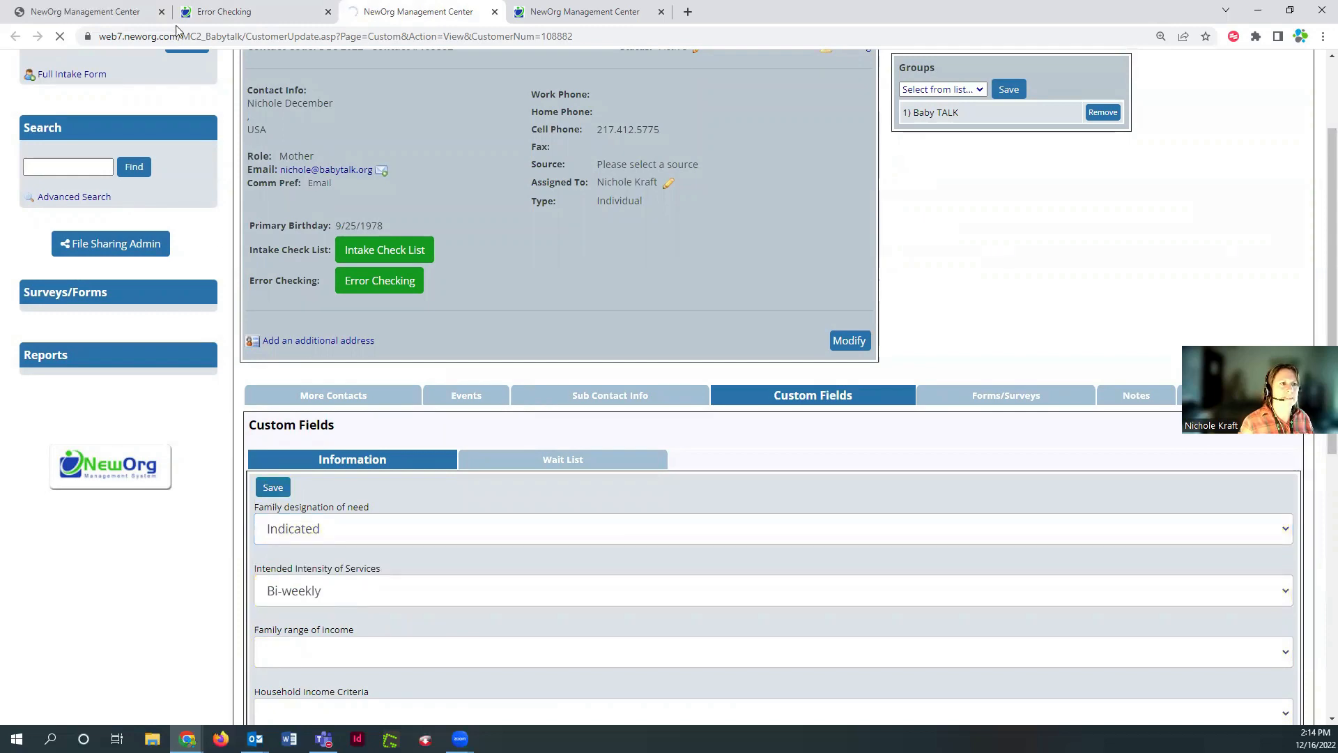
{"action": "left_click", "coordinate": [234, 11]}
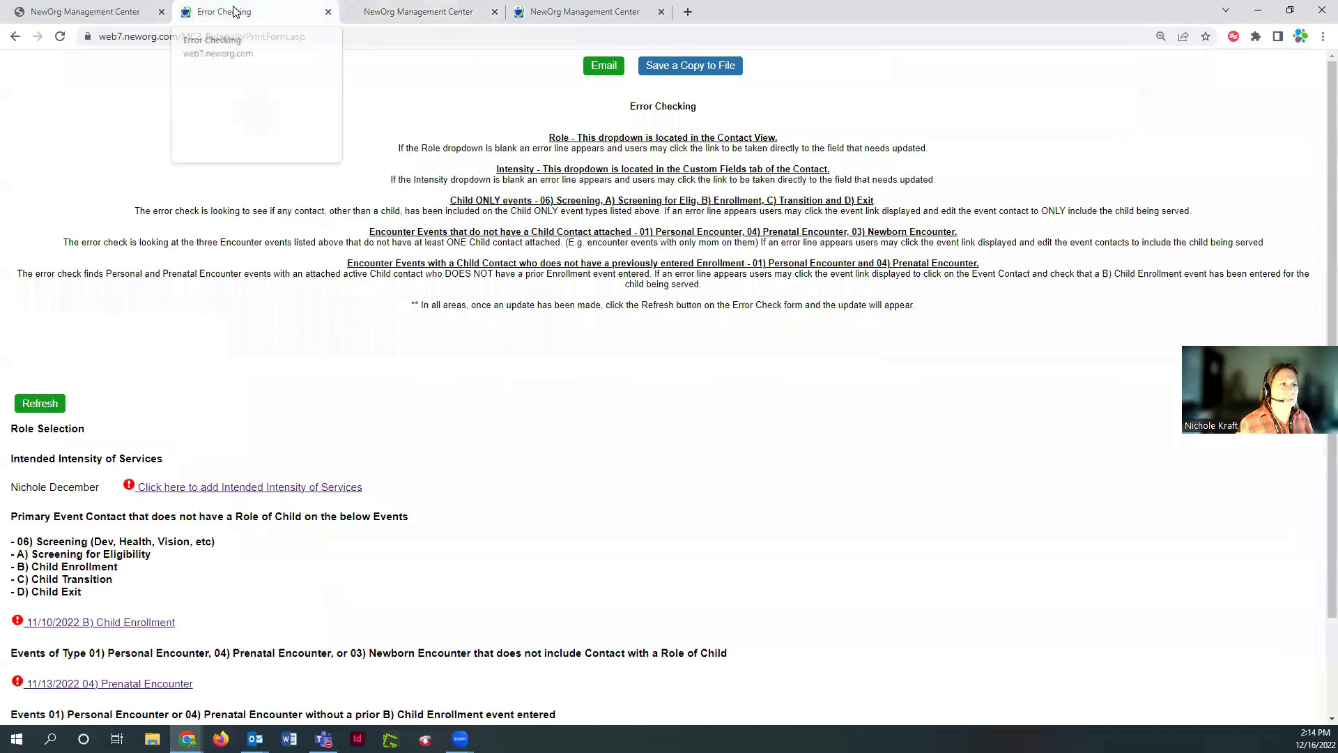
Refresh Error Checking to clear the intensity error and open the 11/10/2022 B) Child Enrollment event
{"action": "left_click", "coordinate": [22, 407]}
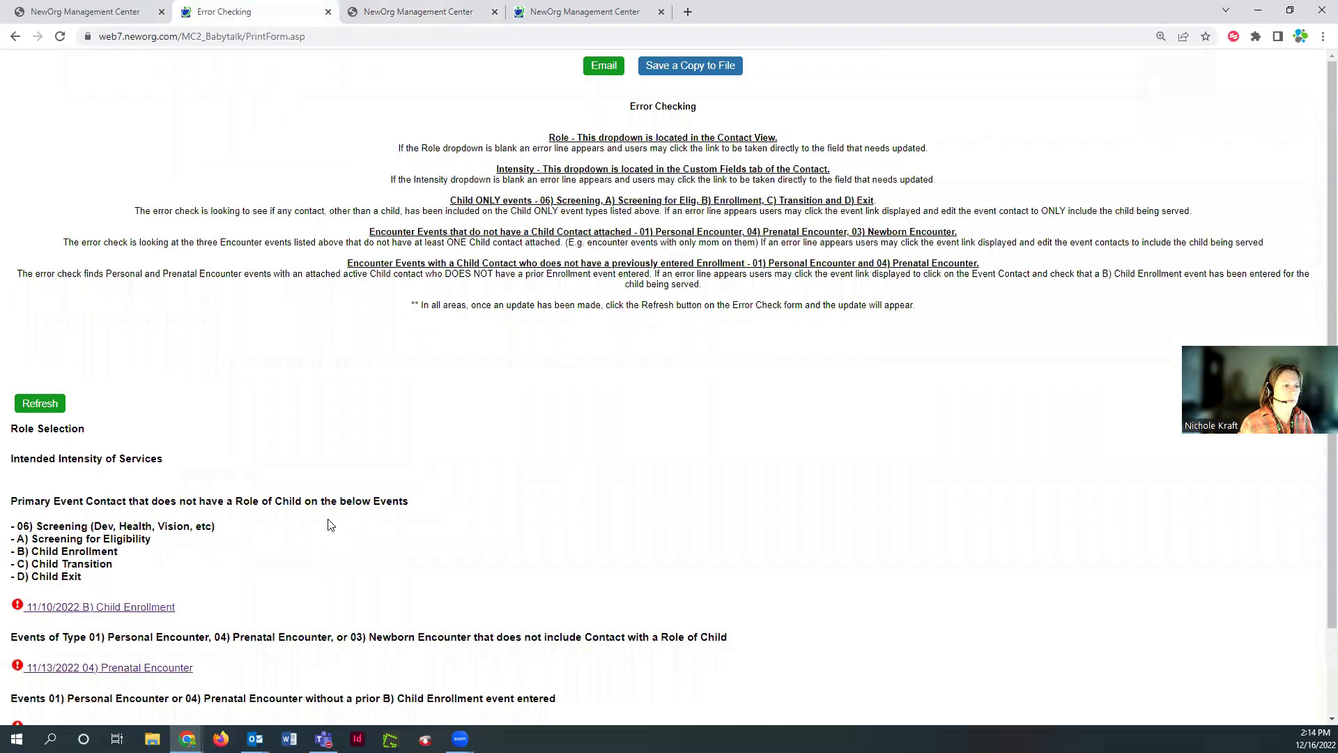
{"action": "scroll", "coordinate": [331, 528], "scroll_direction": "down", "scroll_amount": 2}
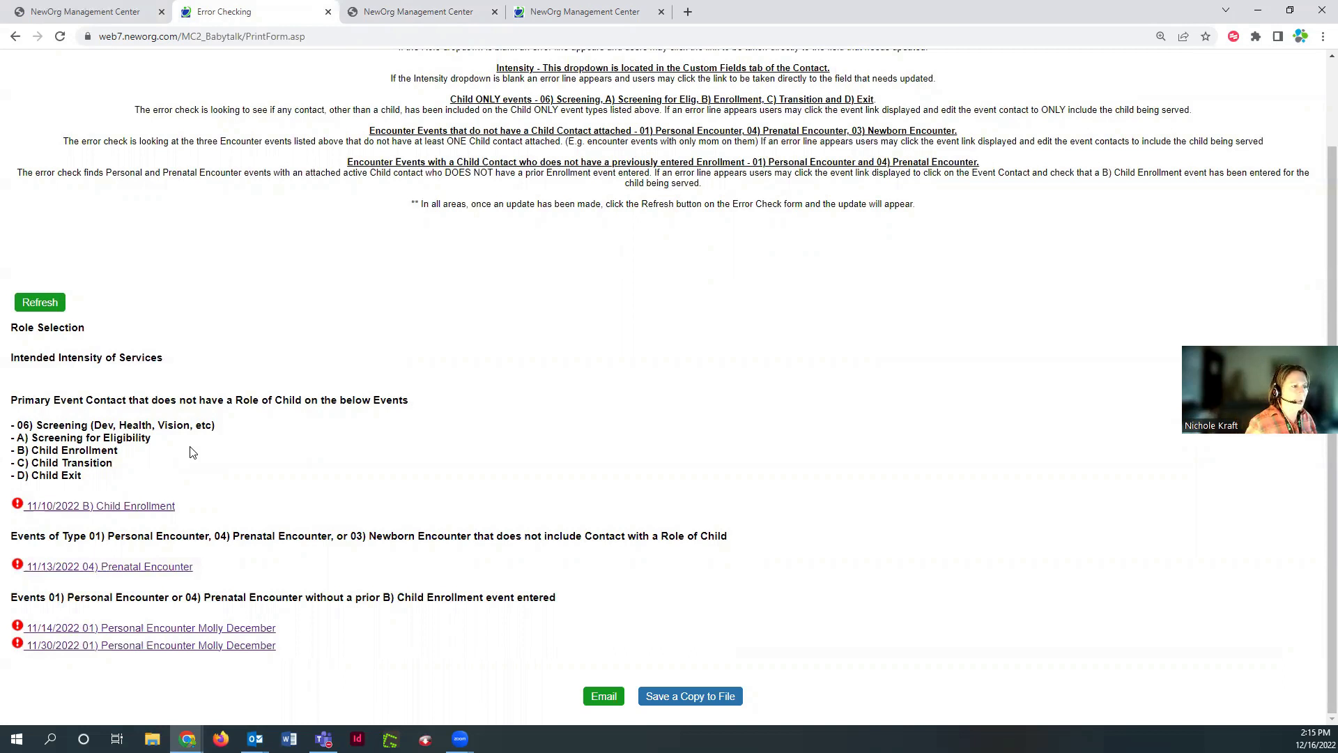
{"action": "left_click", "coordinate": [103, 509]}
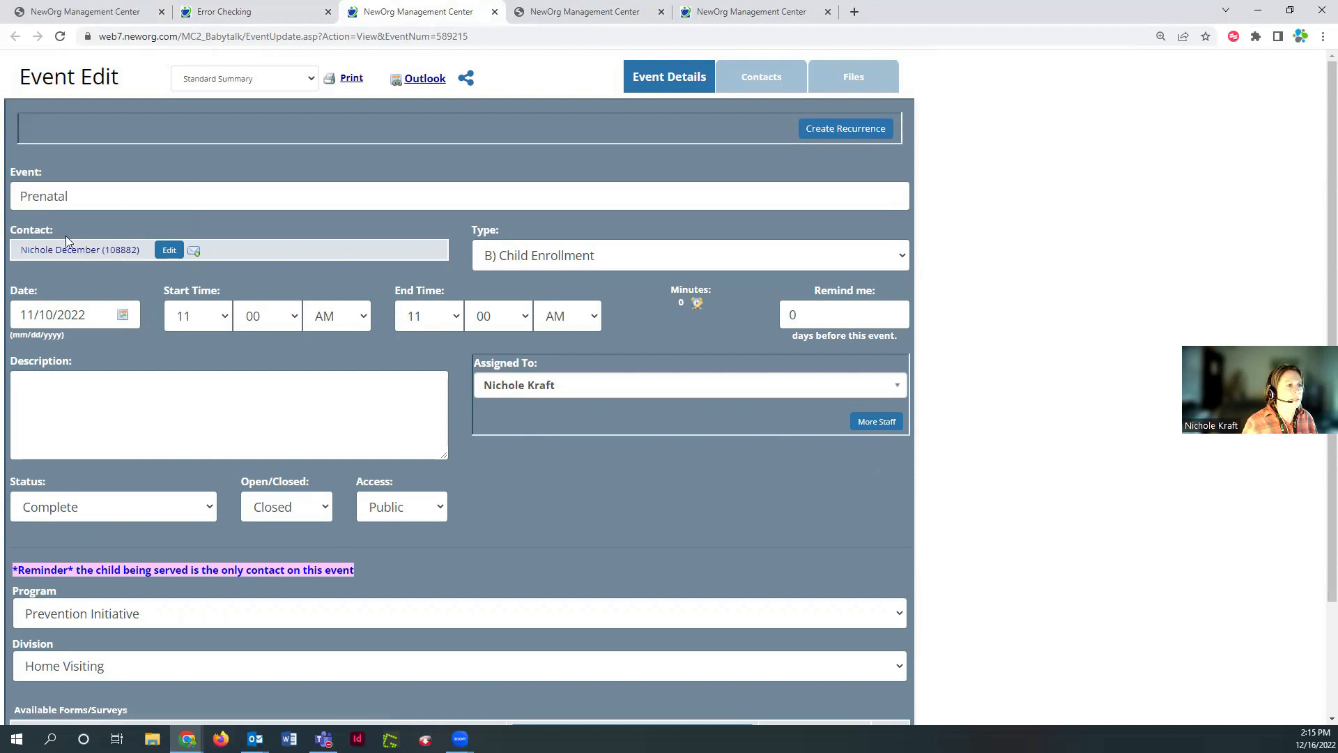
Open the Prenatal event's Contacts tab showing its one Complete primary contact
{"action": "double_click", "coordinate": [37, 196]}
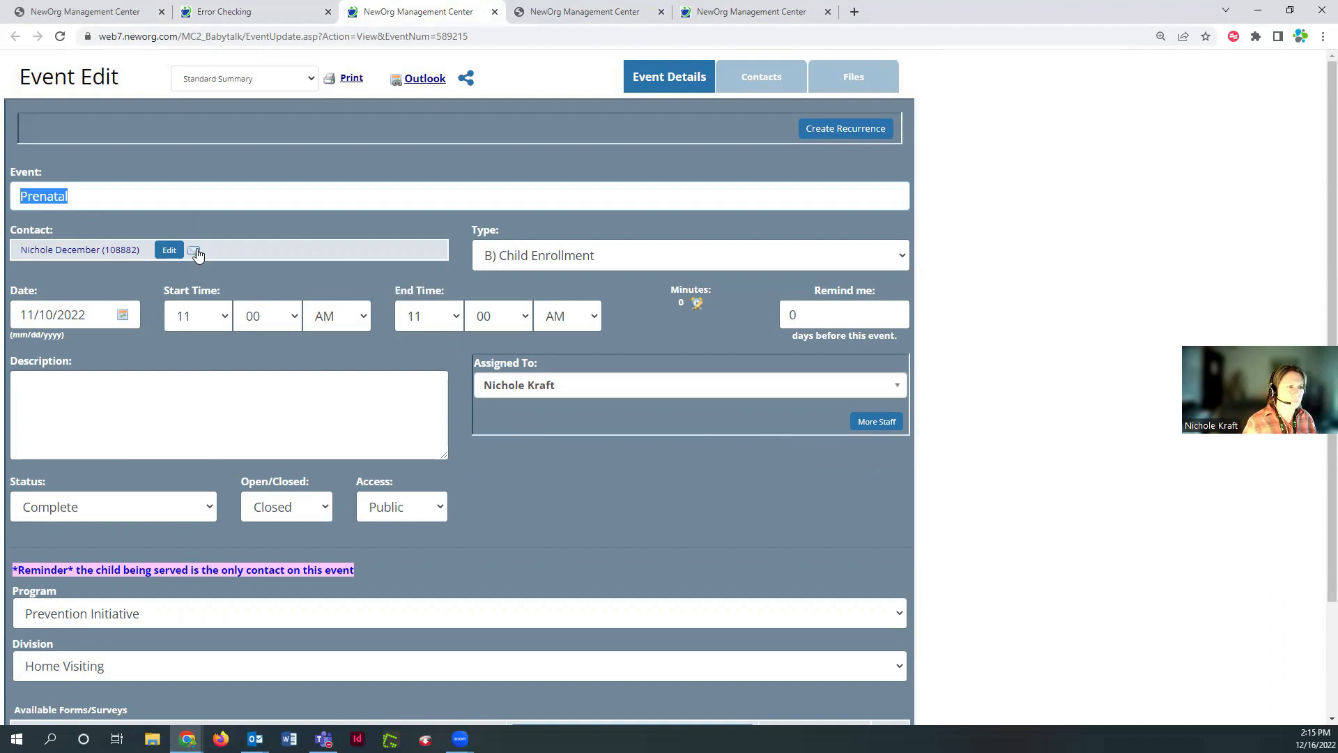
{"action": "left_click", "coordinate": [171, 251]}
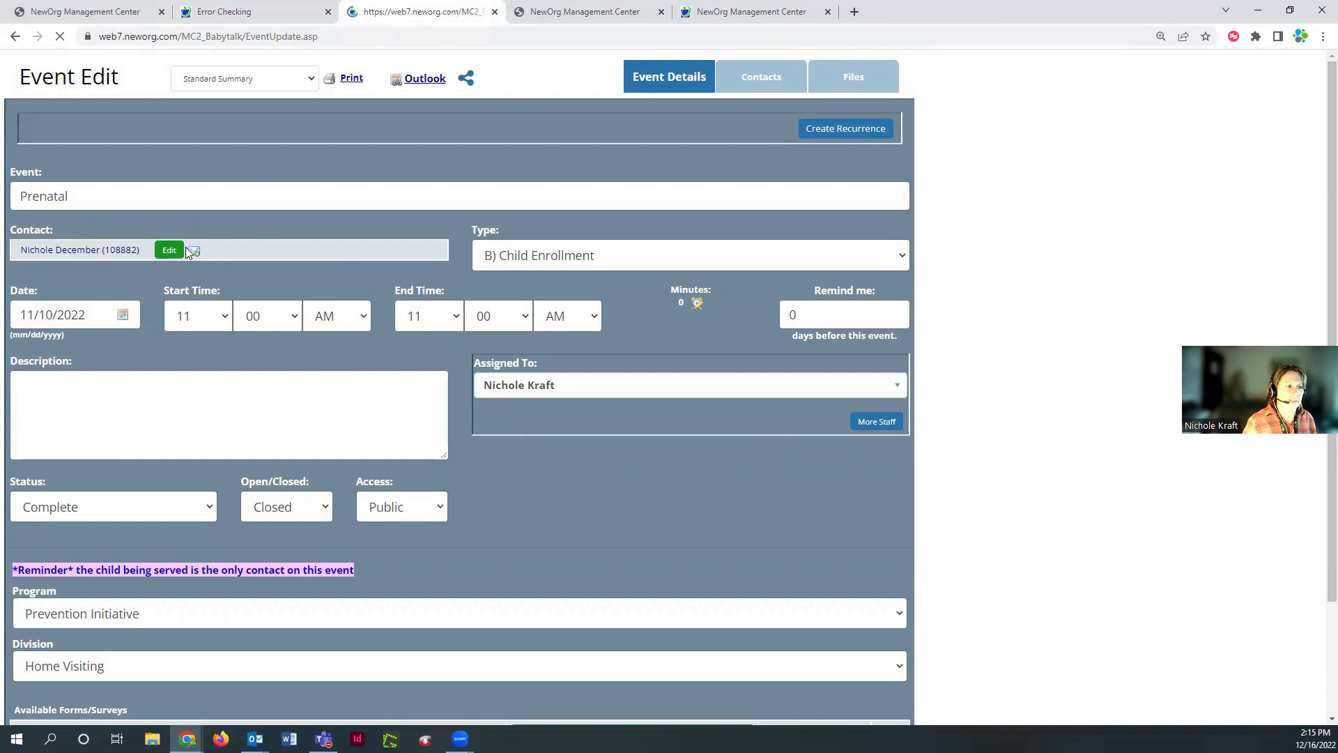
{"action": "left_click", "coordinate": [766, 76]}
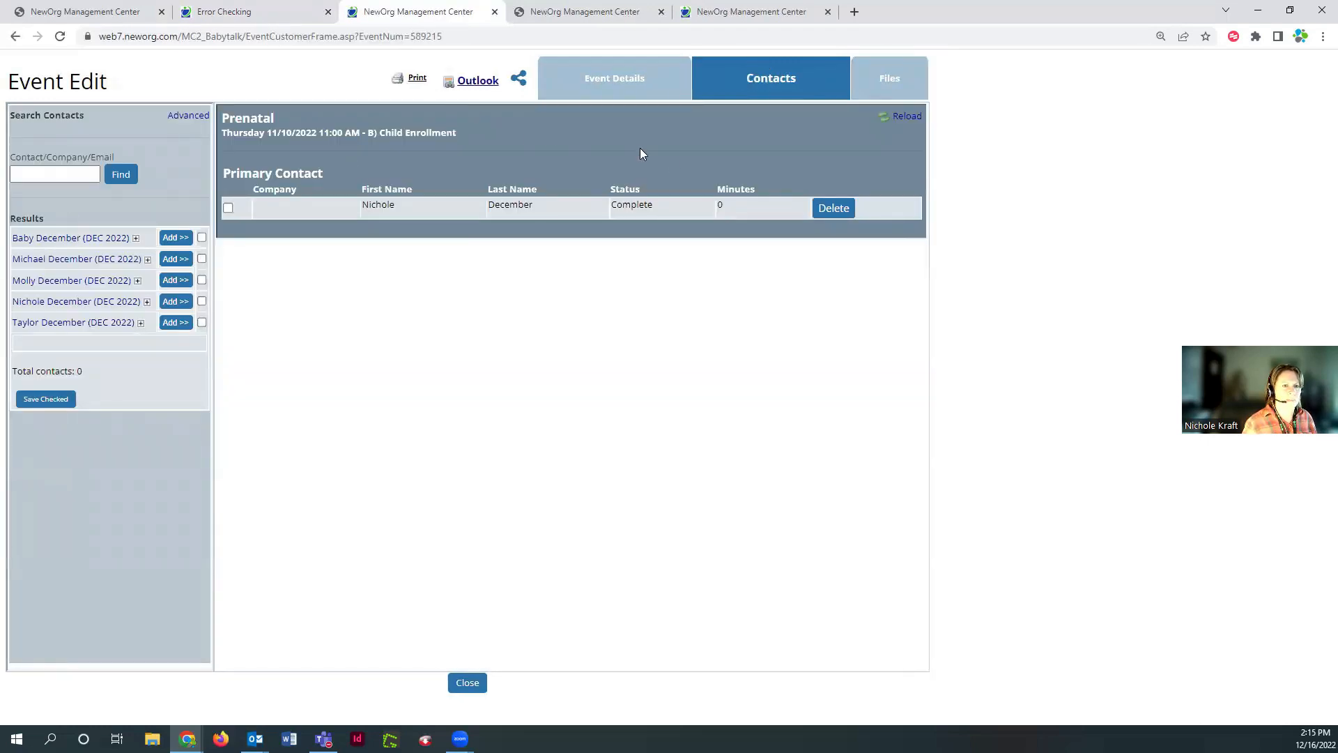
Replace the Prenatal event's primary contact with the baby found by name search, then close the event
{"action": "left_click", "coordinate": [836, 209]}
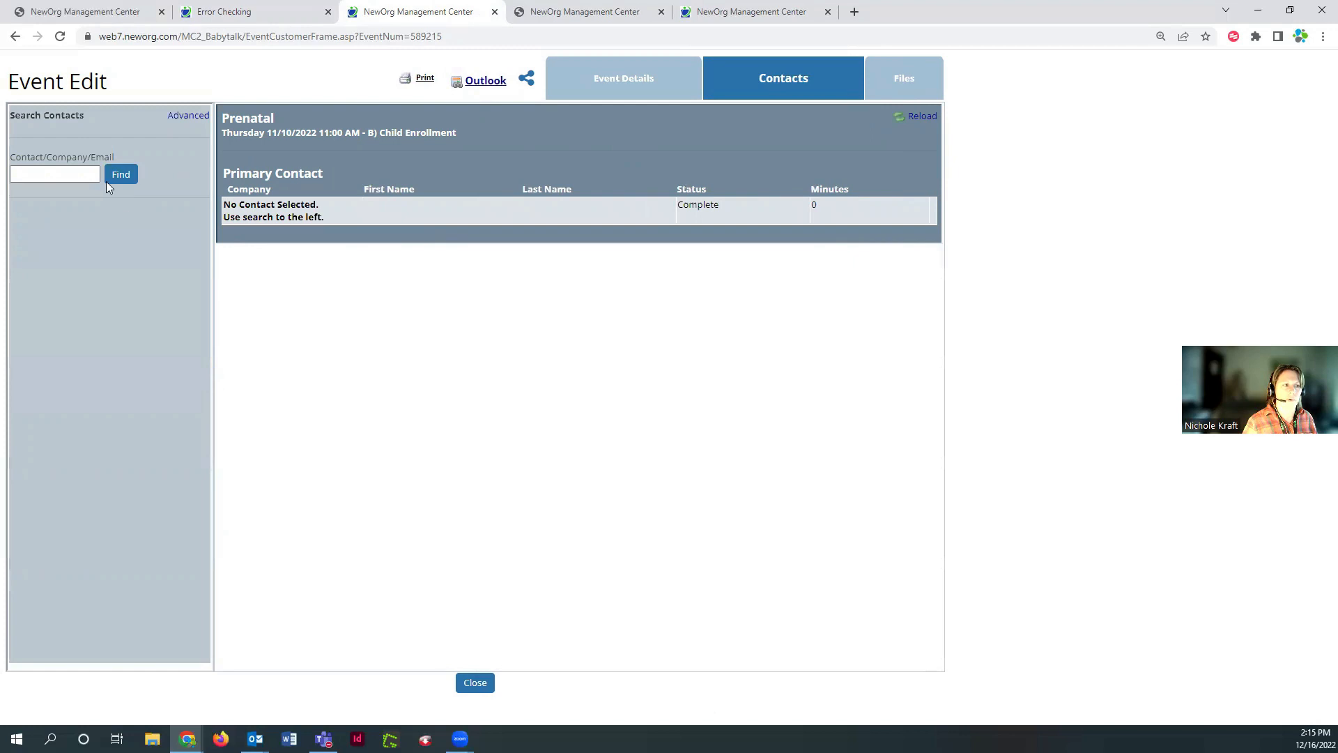
{"action": "left_click", "coordinate": [74, 169]}
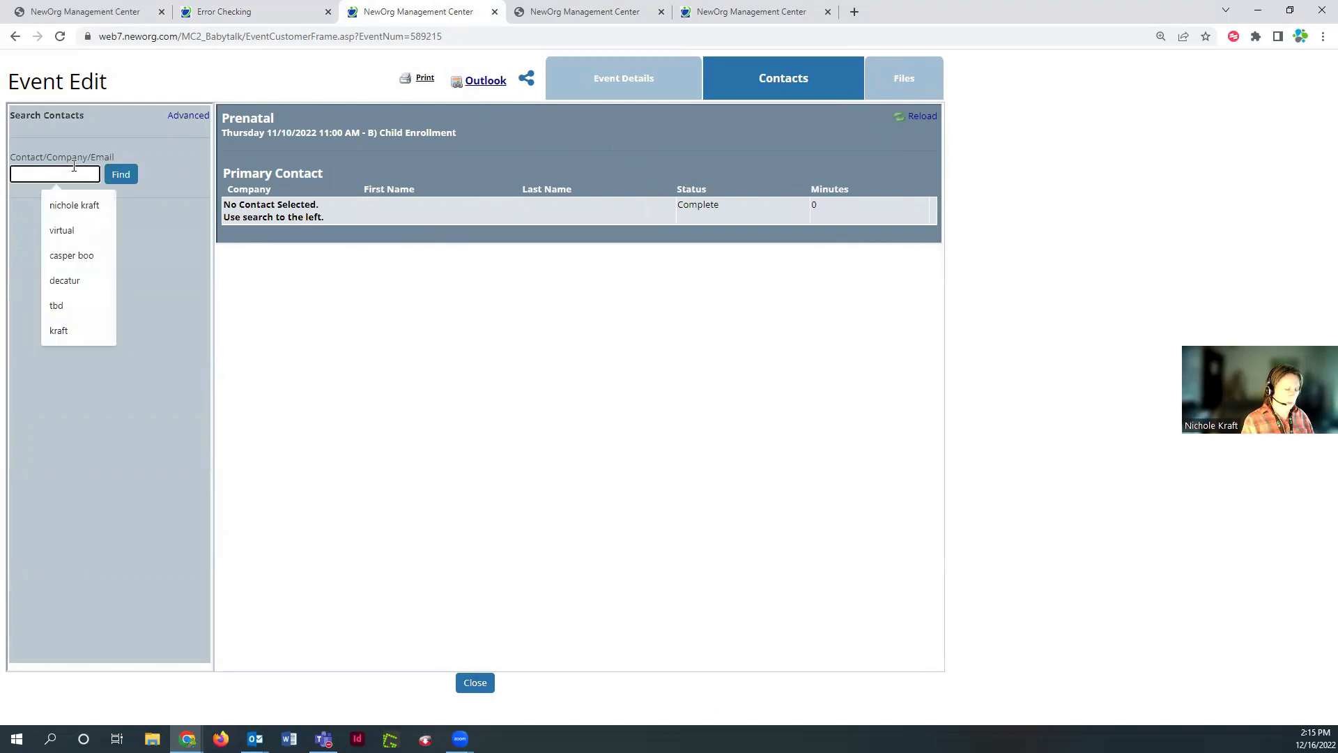
{"action": "type", "text": "baby decem"}
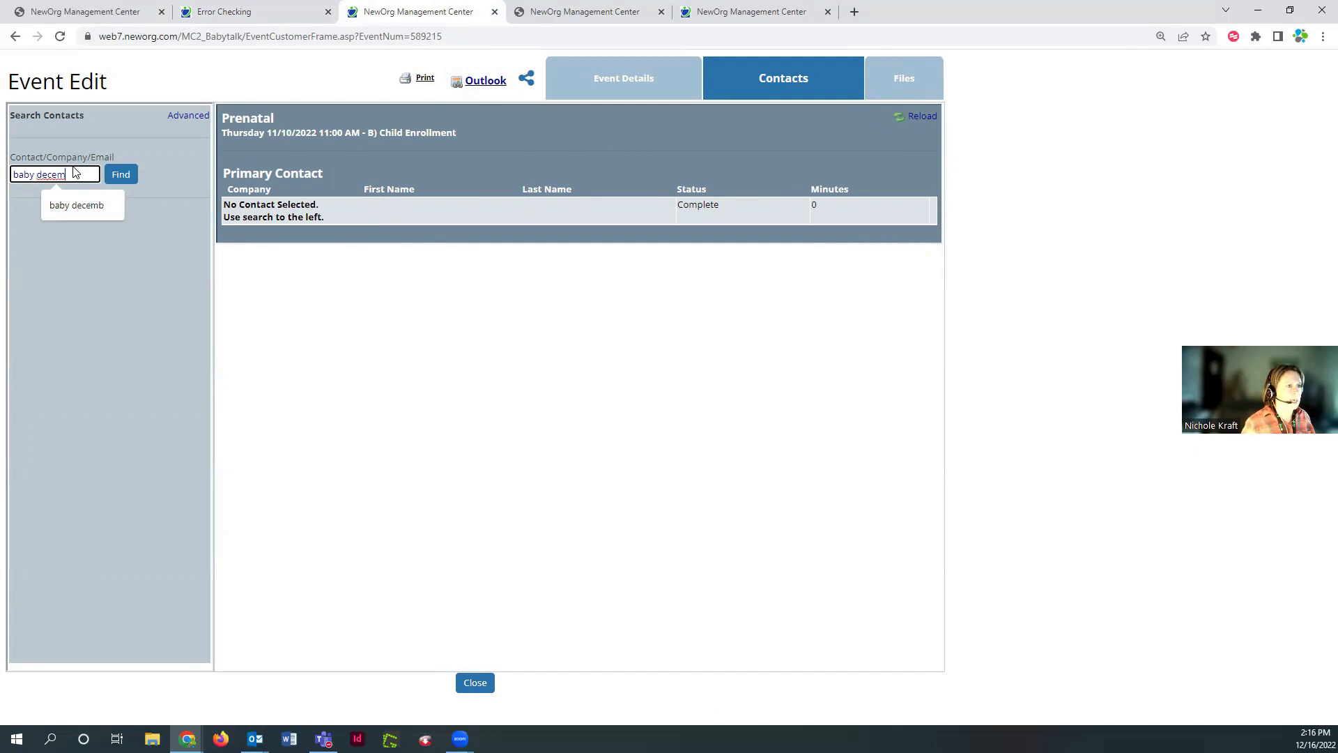
{"action": "key", "text": "Return"}
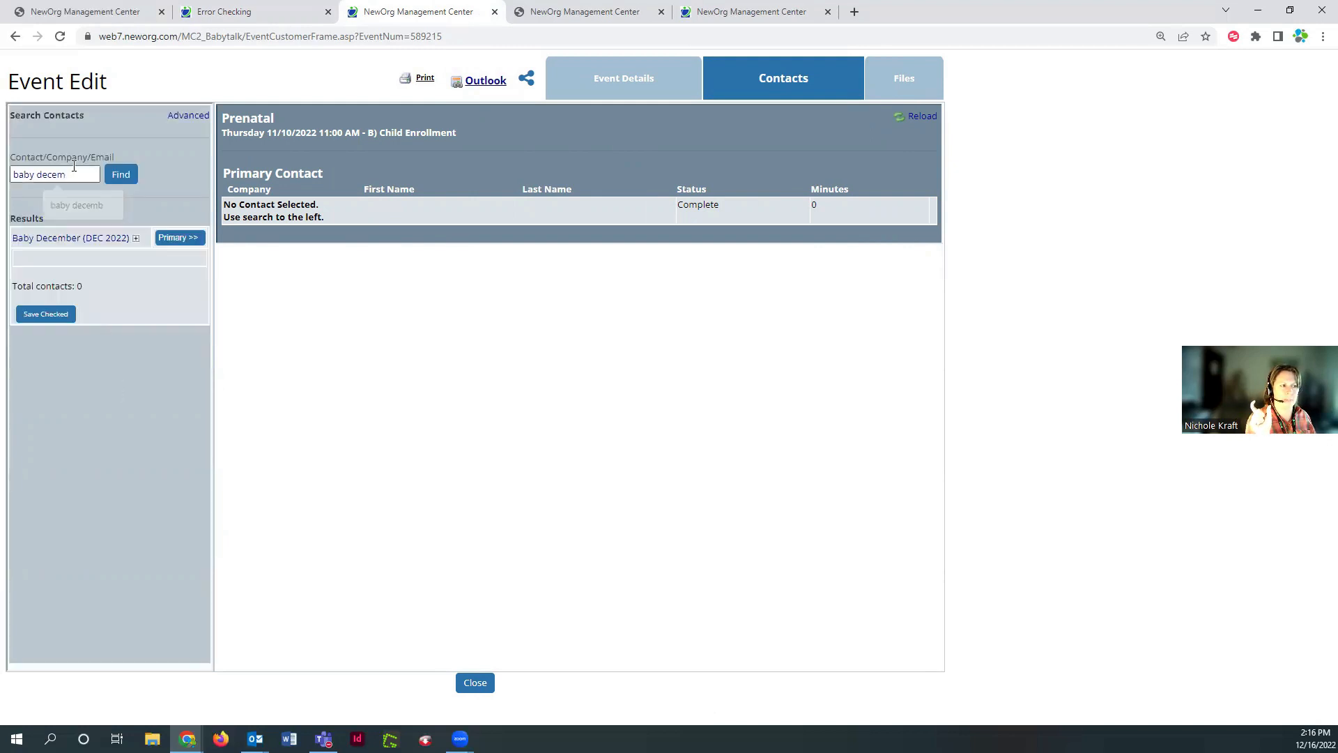
{"action": "left_click", "coordinate": [180, 237]}
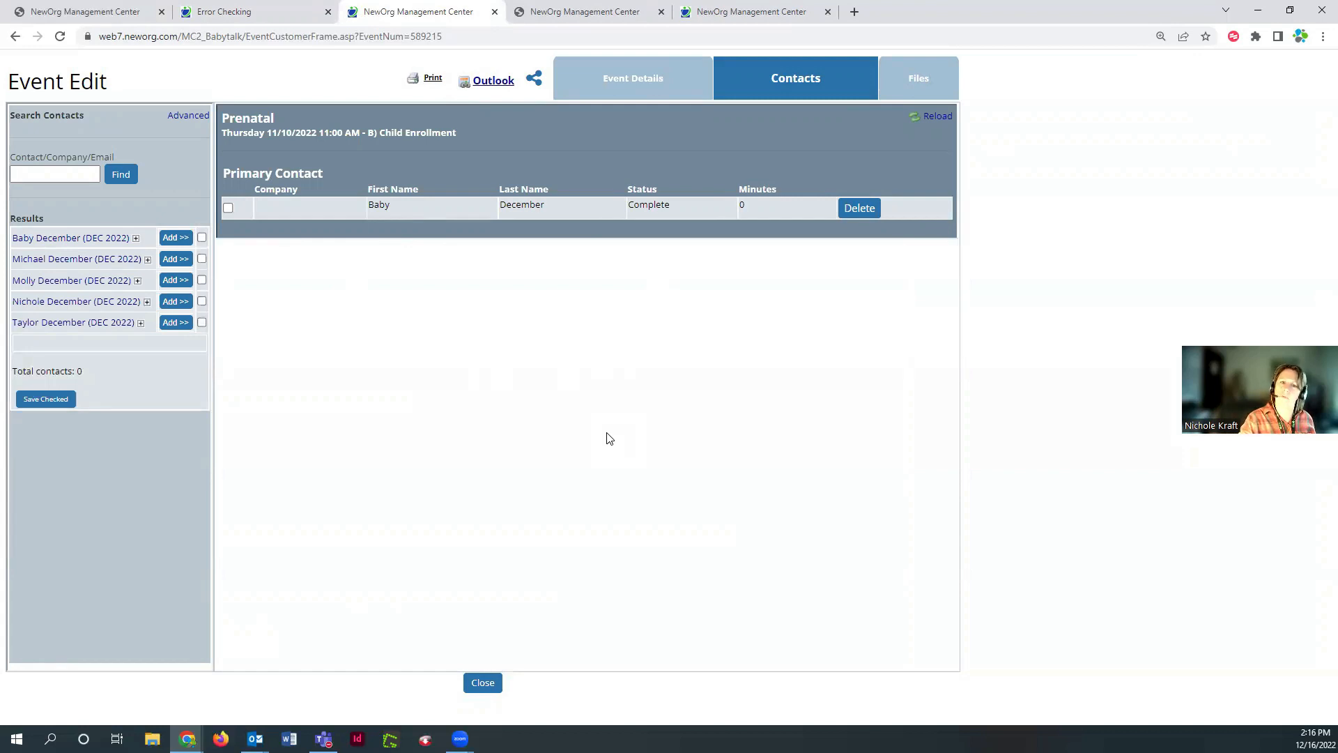
{"action": "left_click", "coordinate": [487, 684]}
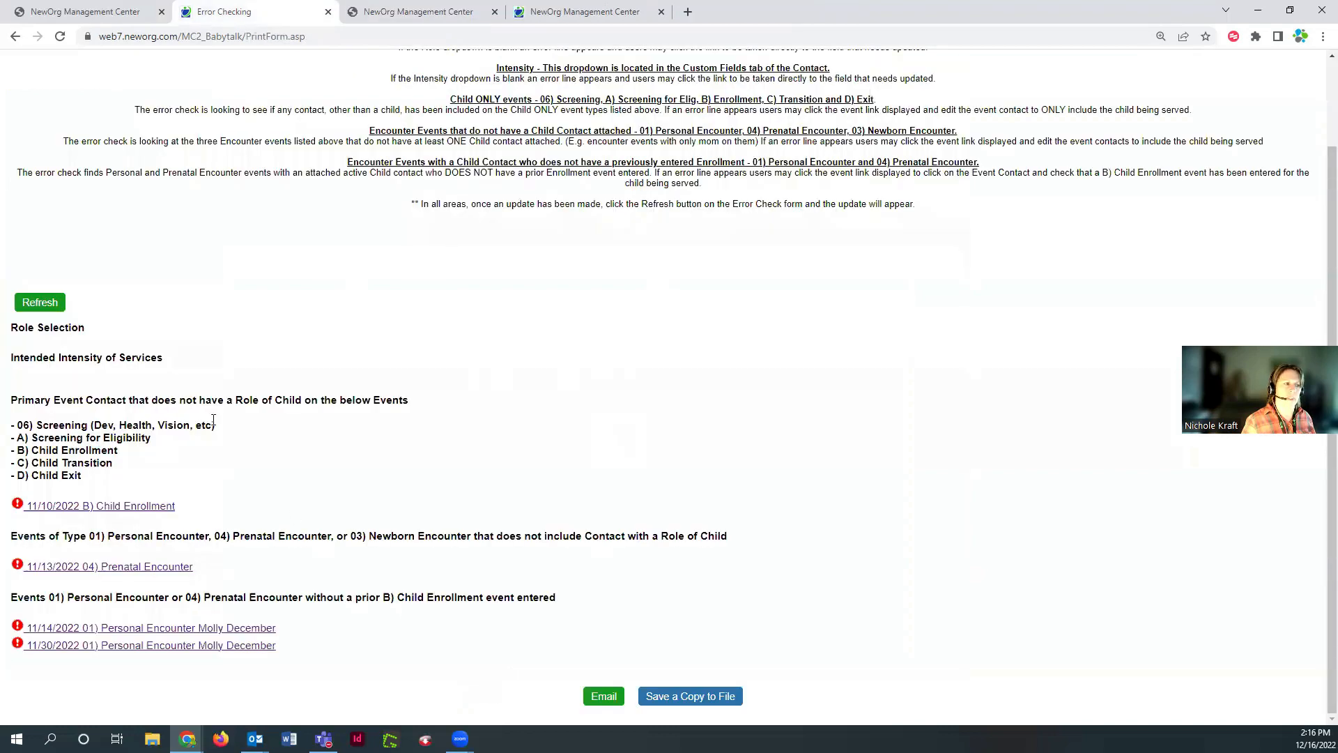
Refresh Error Checking and open the 11/13/2022 04) Prenatal Encounter event, Nov Prenatal HV1
{"action": "left_click", "coordinate": [49, 306]}
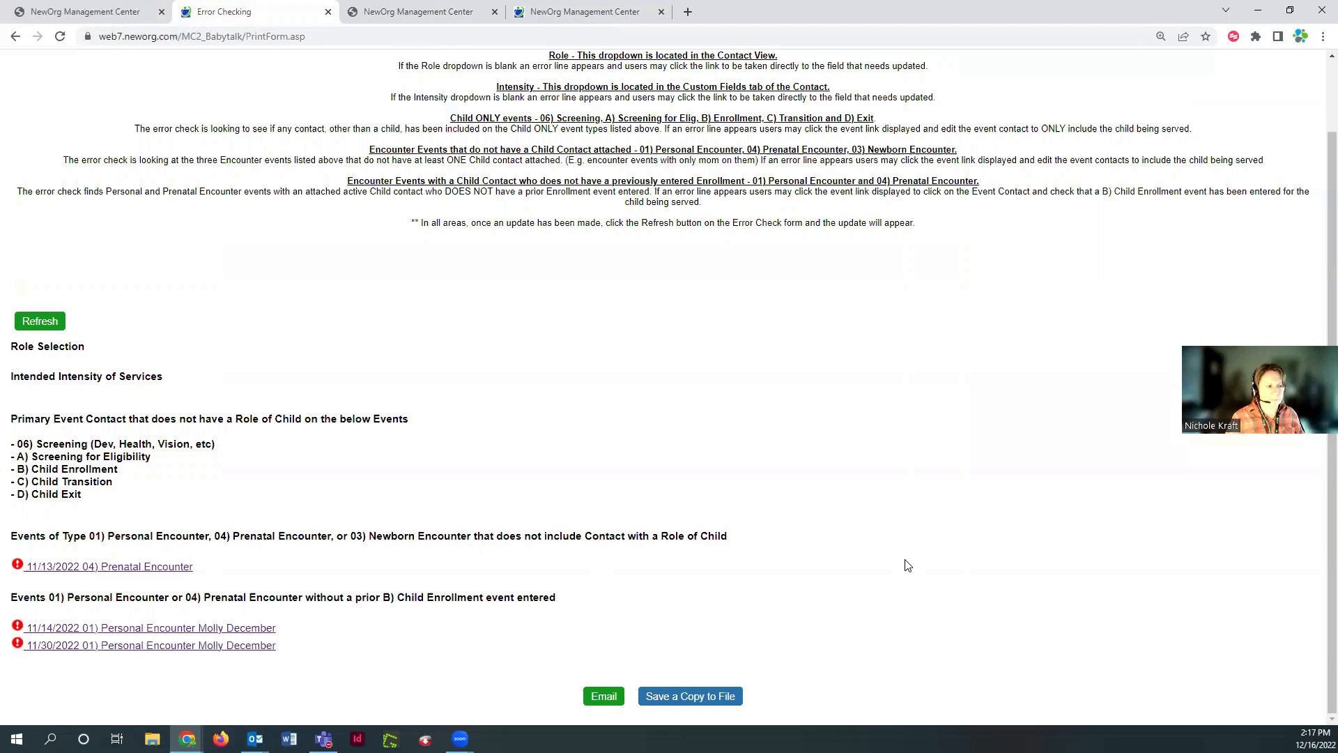
{"action": "left_click", "coordinate": [171, 571]}
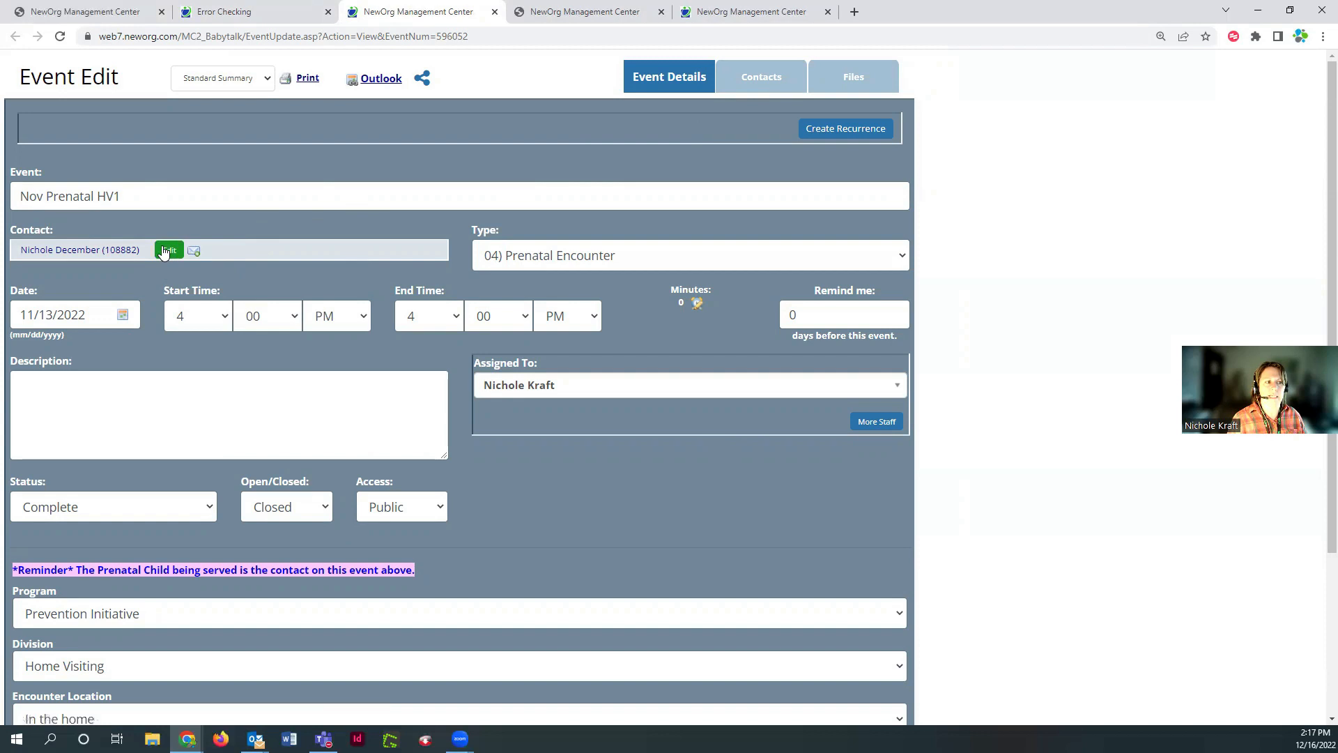
Add the baby as an additional contact on Nov Prenatal HV1 and close the event
{"action": "left_click", "coordinate": [165, 251]}
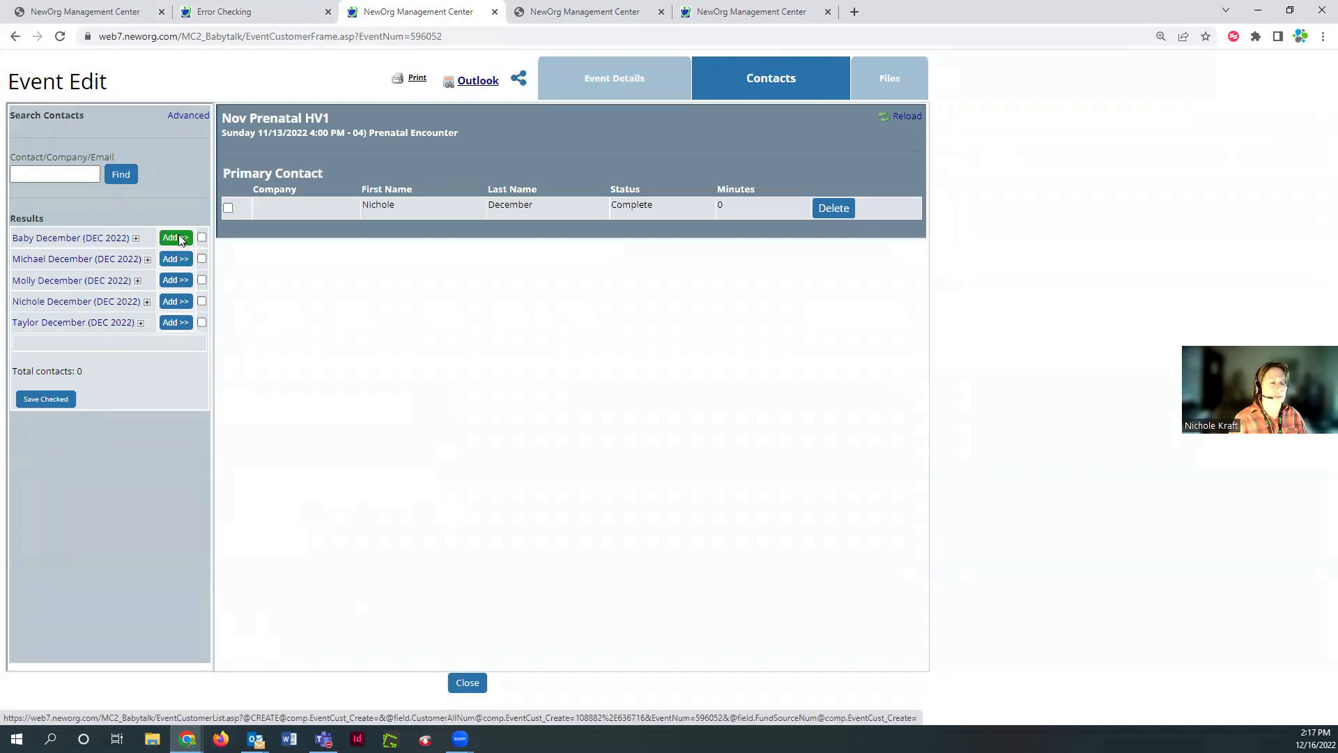
{"action": "left_click", "coordinate": [175, 238]}
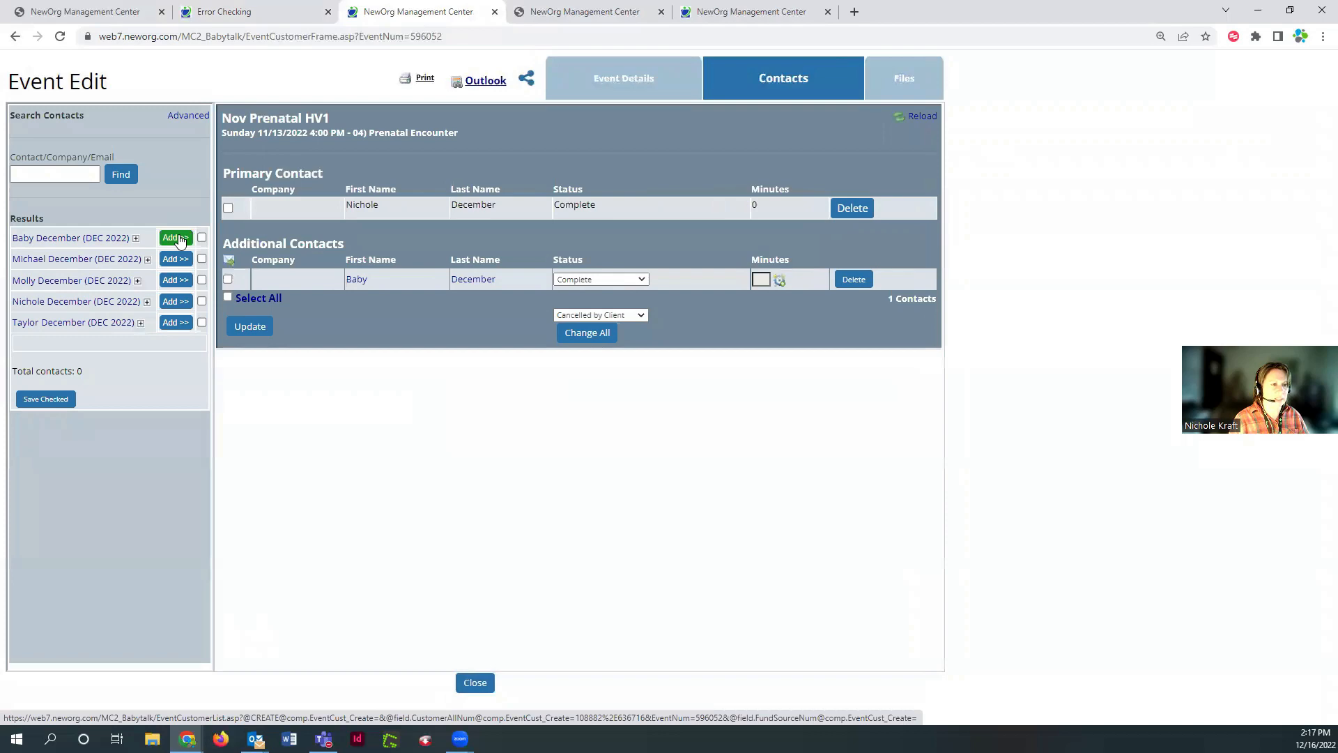
{"action": "left_click", "coordinate": [483, 688]}
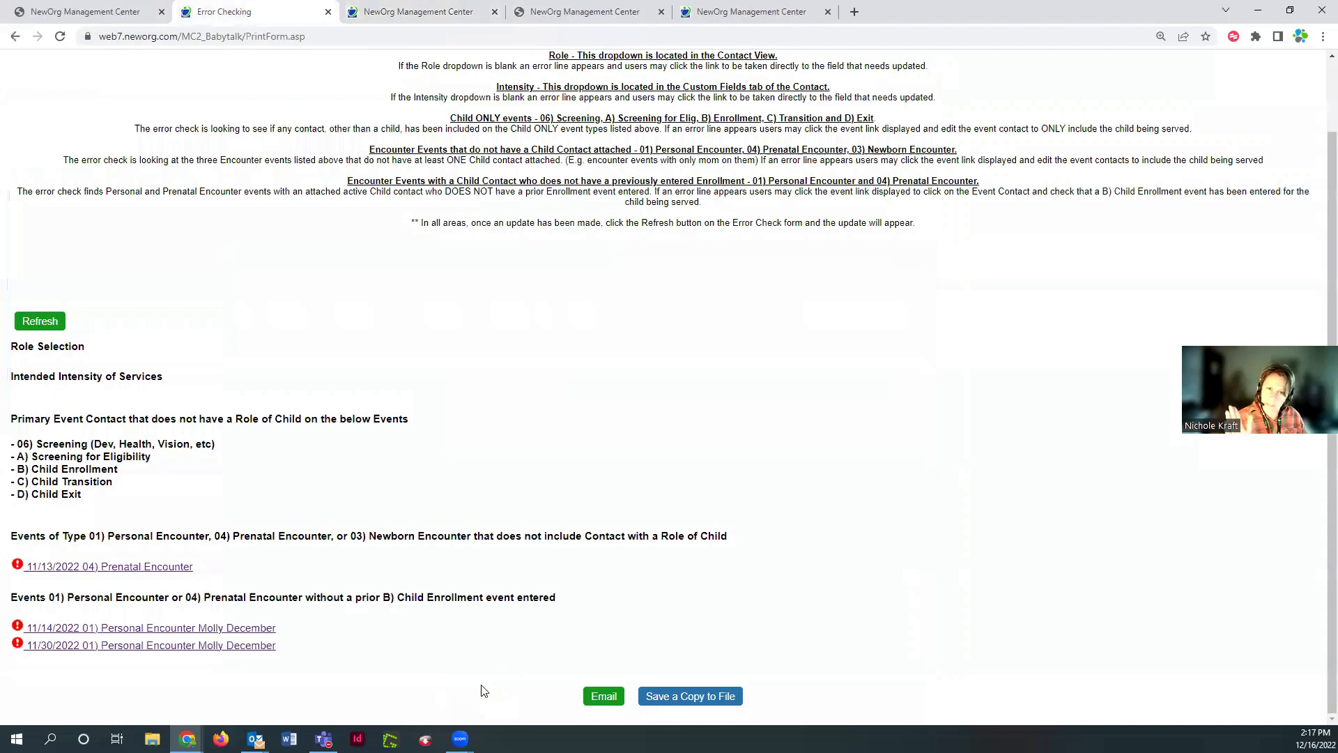
Refresh the Error Checking report and review the two remaining Personal Encounter errors
{"action": "left_click", "coordinate": [36, 325]}
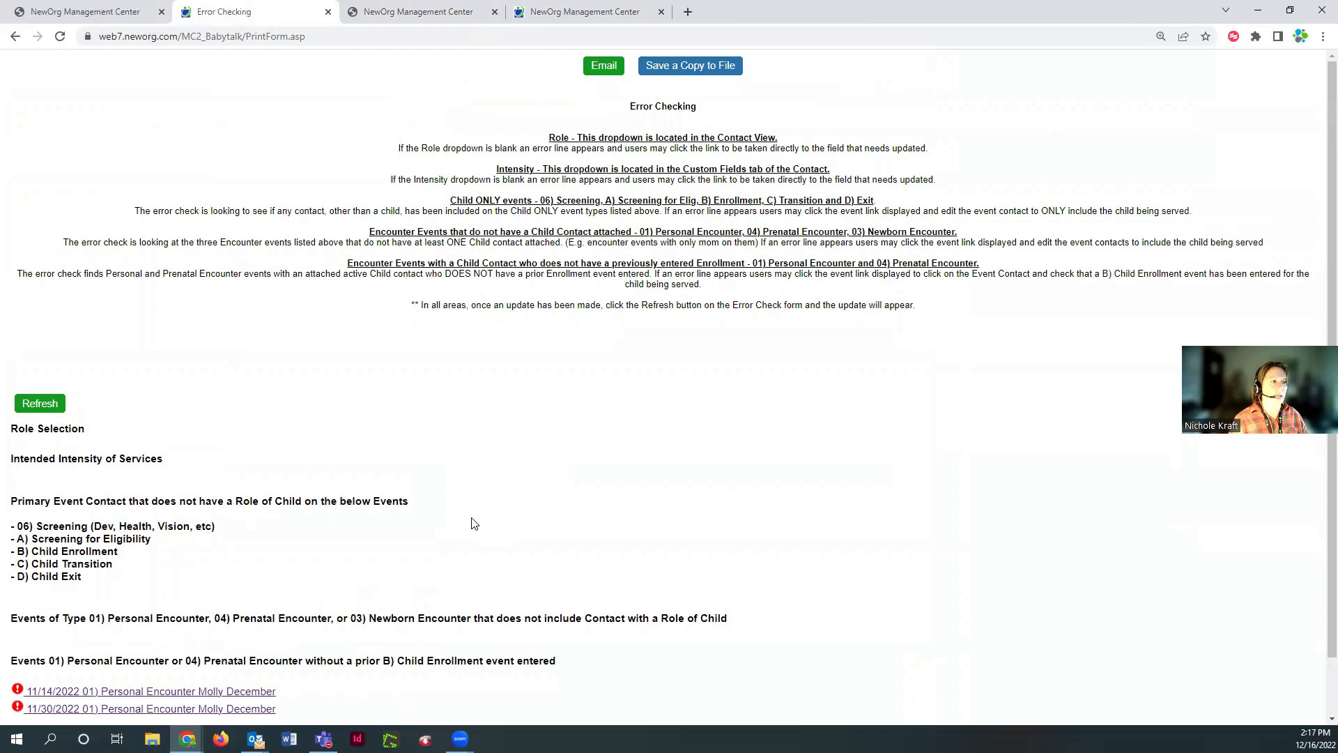
{"action": "scroll", "coordinate": [473, 523], "scroll_direction": "down", "scroll_amount": 1}
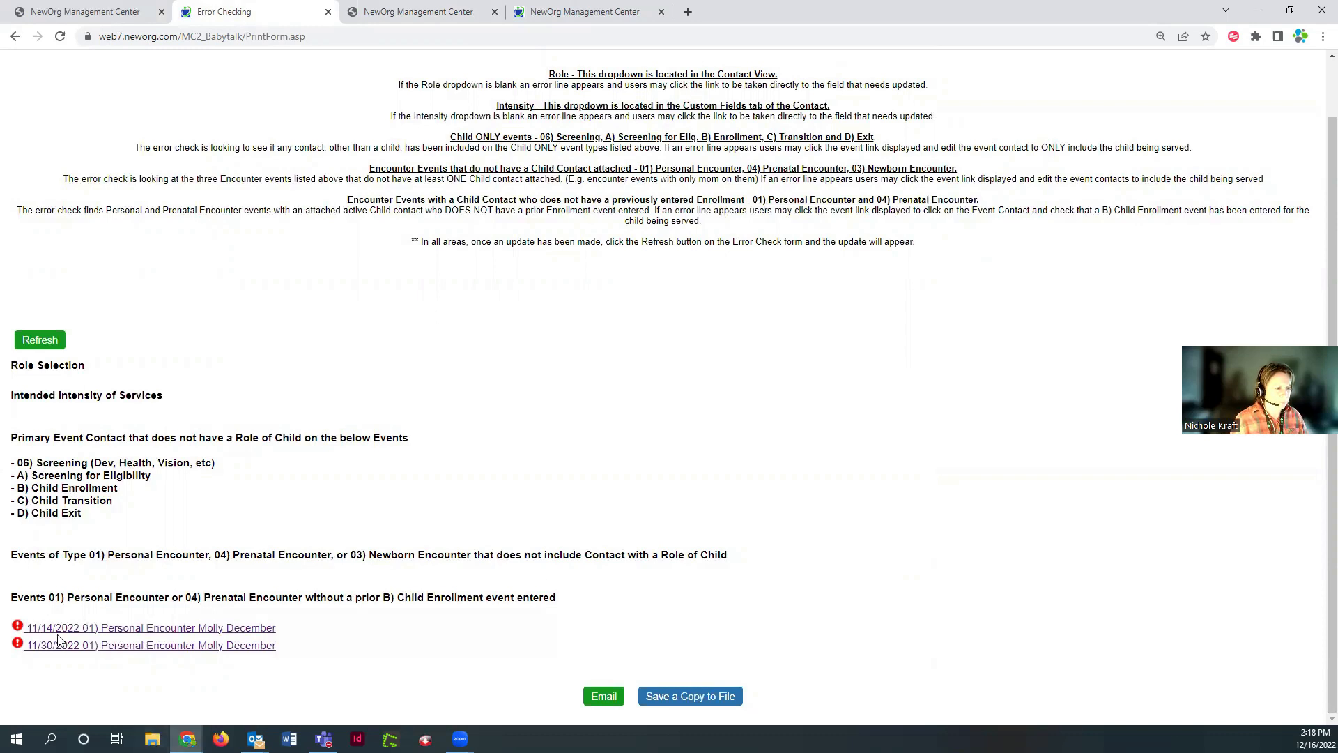
Open the 11/14/2022 Personal Encounter's contact and show the contact's Events list
{"action": "left_click", "coordinate": [189, 628]}
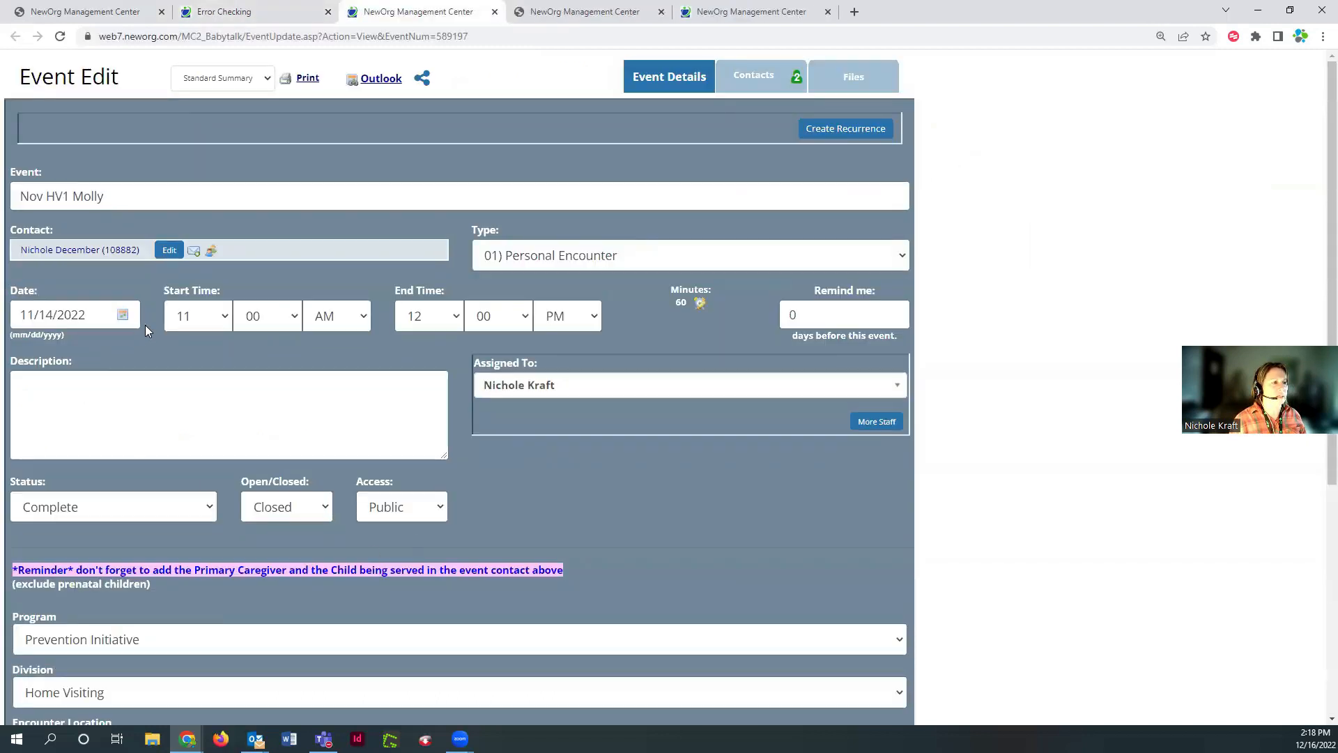
{"action": "left_click", "coordinate": [51, 260]}
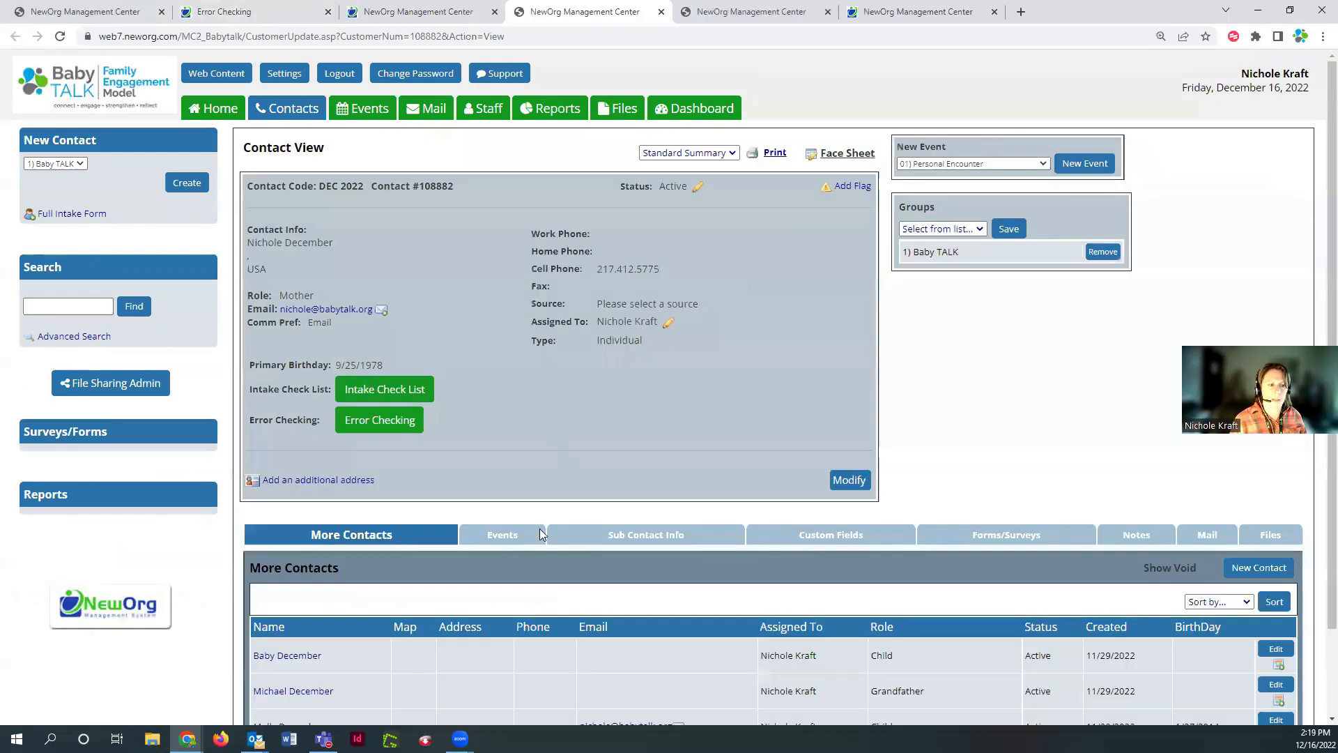
{"action": "left_click", "coordinate": [508, 543]}
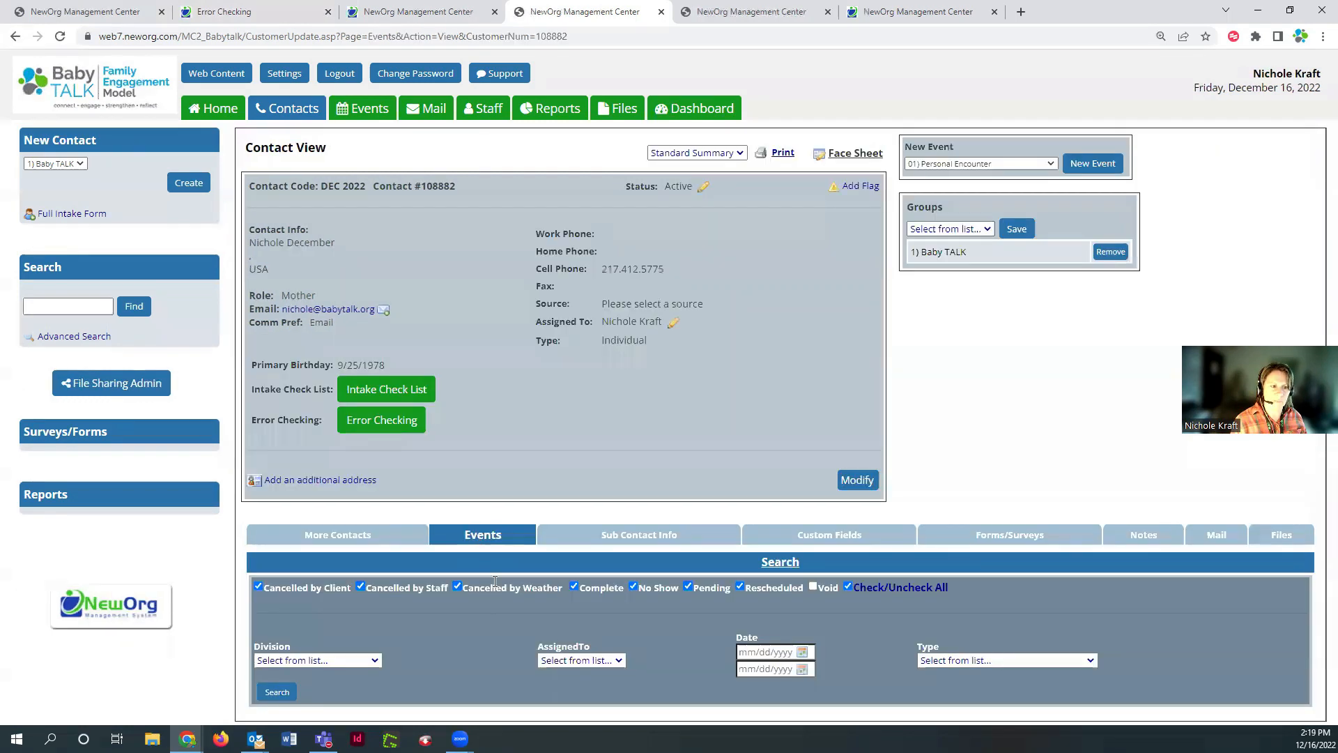
{"action": "scroll", "coordinate": [407, 404], "scroll_direction": "down", "scroll_amount": 4}
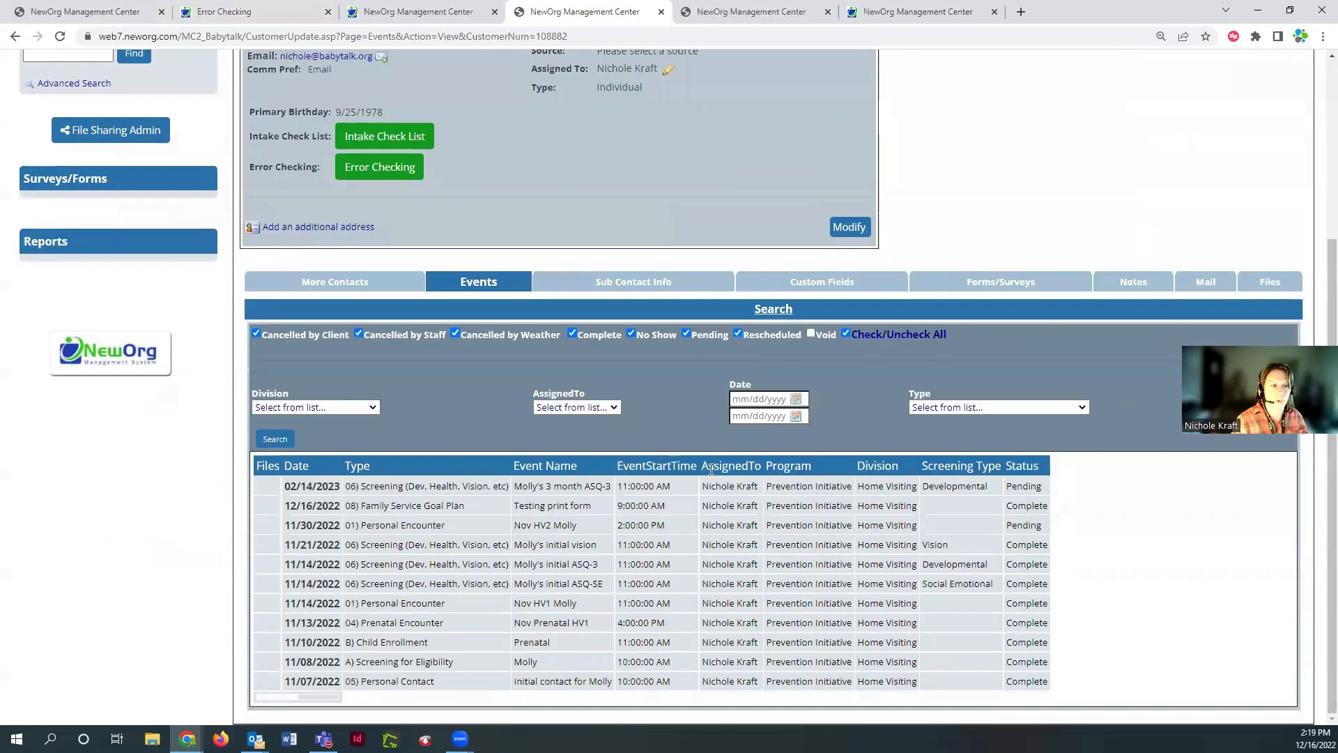
Filter the contact's events to B) Child Enrollment, revealing the 11/10/2022 Prenatal event
{"action": "left_click", "coordinate": [932, 408]}
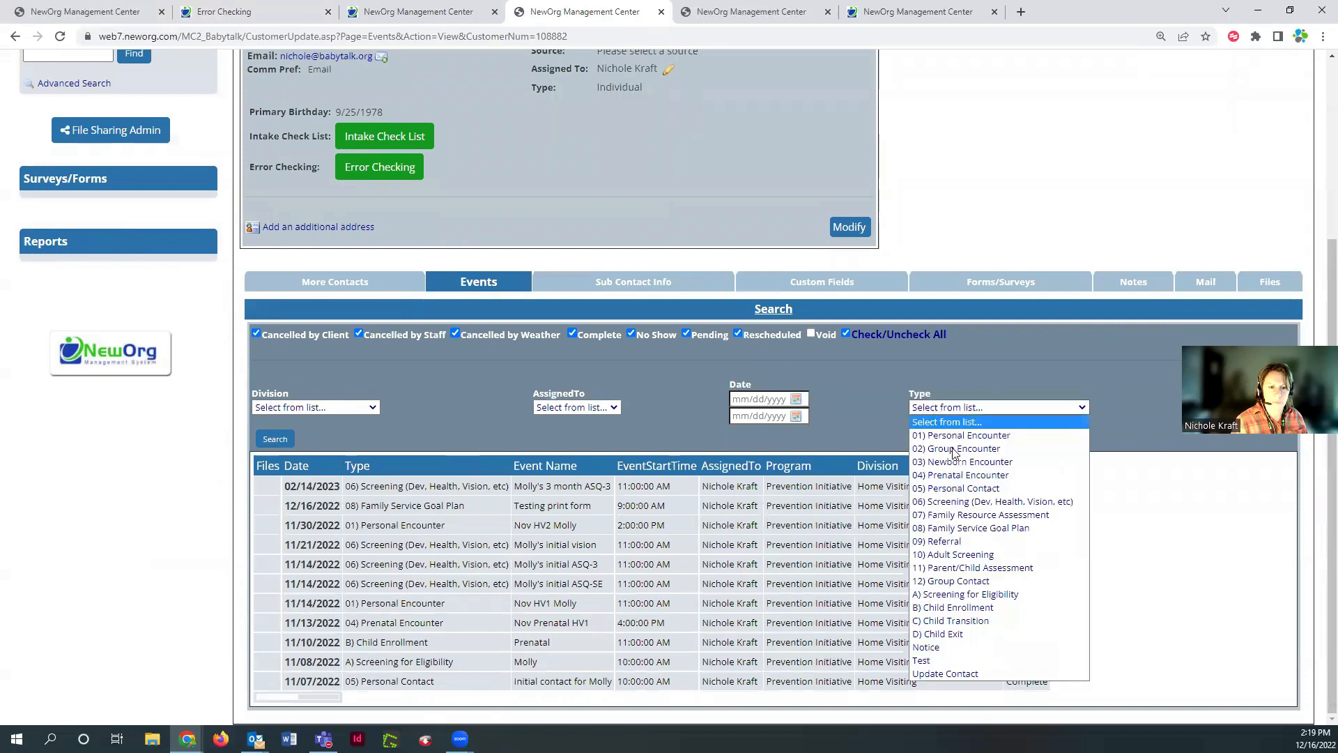
{"action": "left_click", "coordinate": [952, 607]}
{"action": "left_click", "coordinate": [275, 439]}
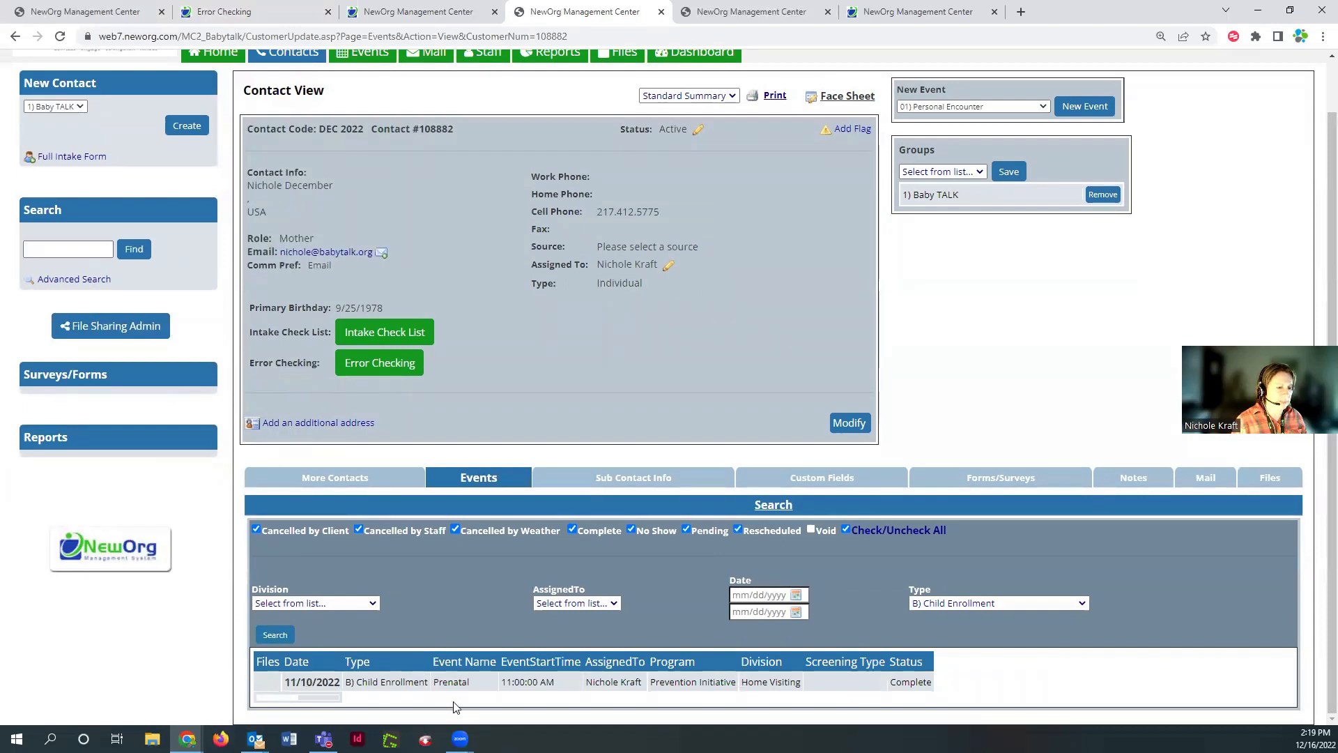
{"action": "double_click", "coordinate": [448, 681]}
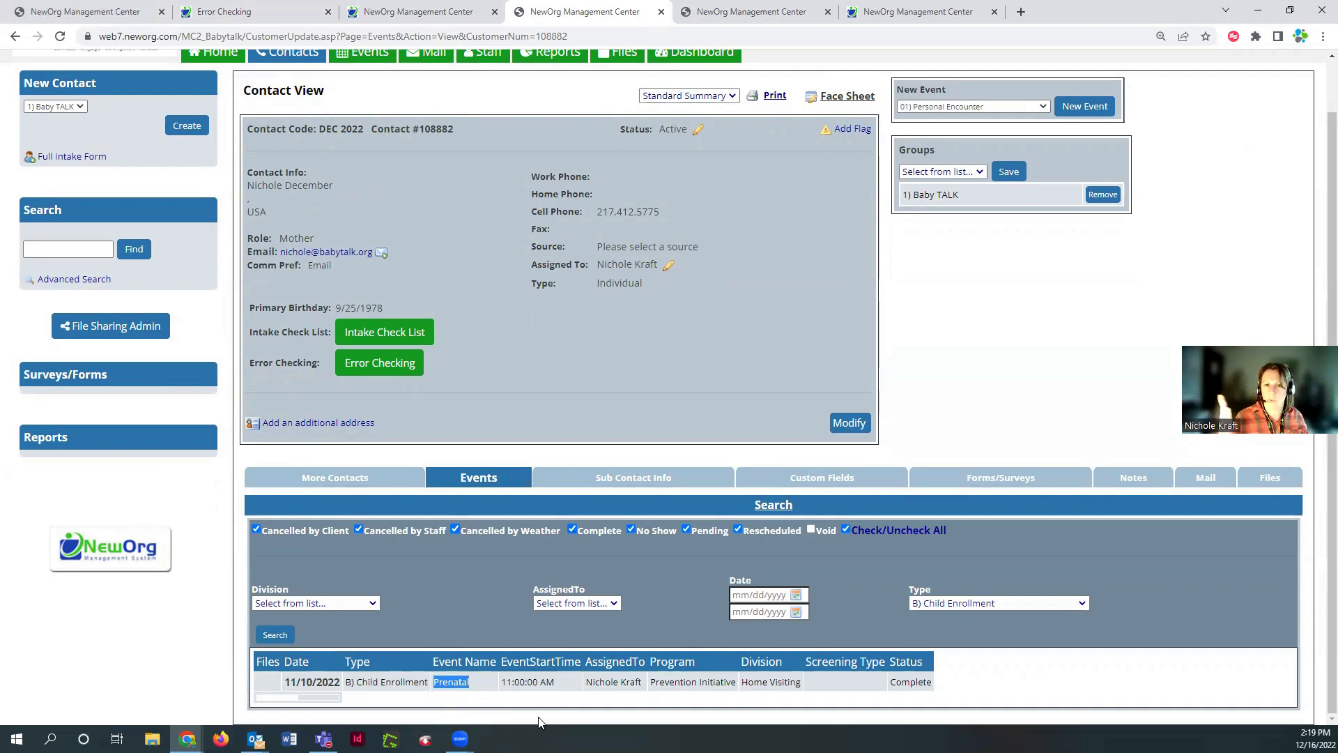
{"action": "scroll", "coordinate": [952, 395], "scroll_direction": "up", "scroll_amount": 1}
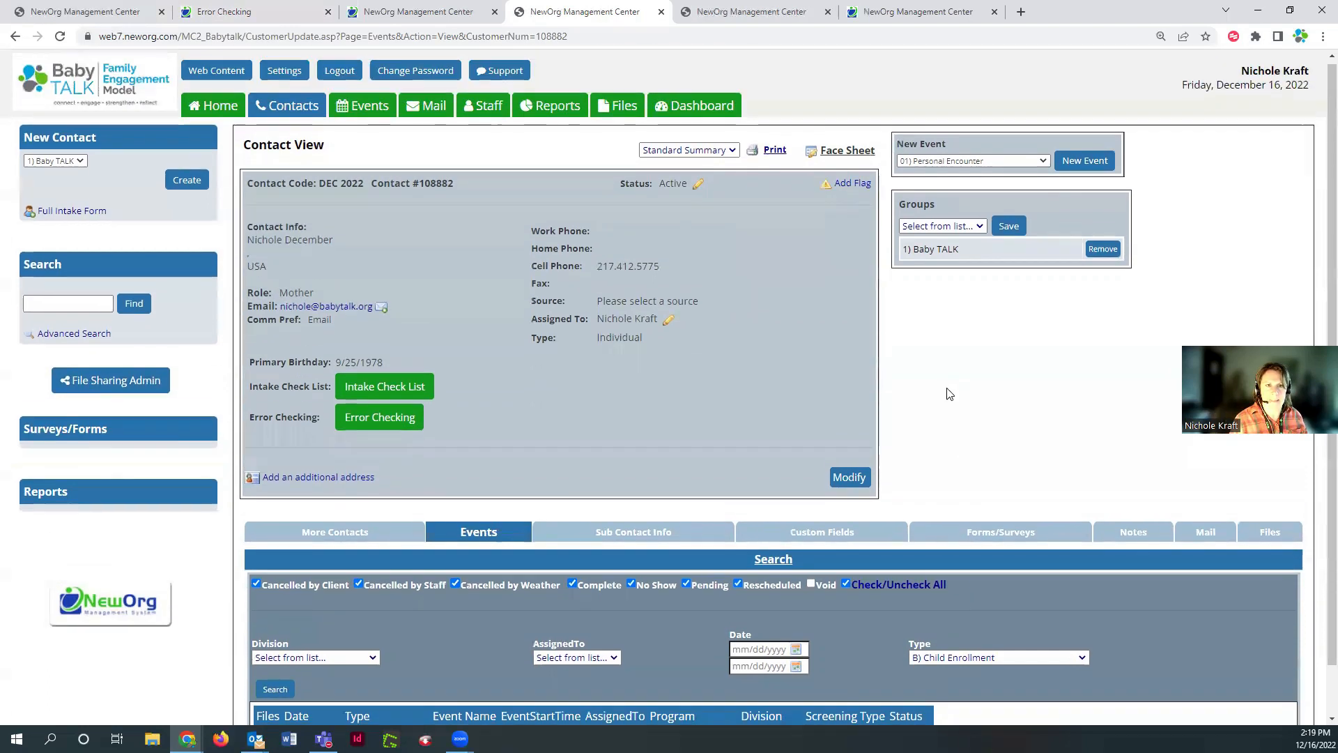
{"action": "left_click", "coordinate": [964, 165]}
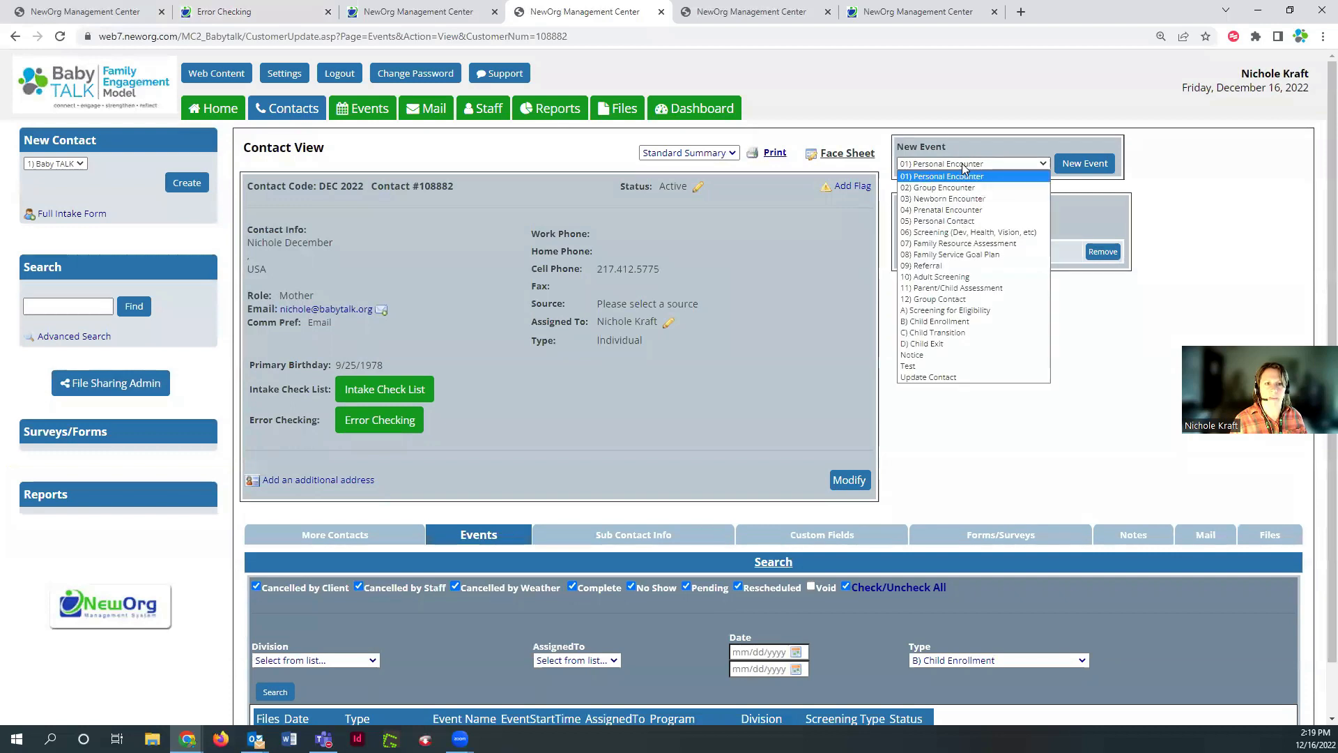
Create a new B) Child Enrollment event and enter the child's name as its name
{"action": "left_click", "coordinate": [959, 322]}
{"action": "left_click", "coordinate": [1085, 163]}
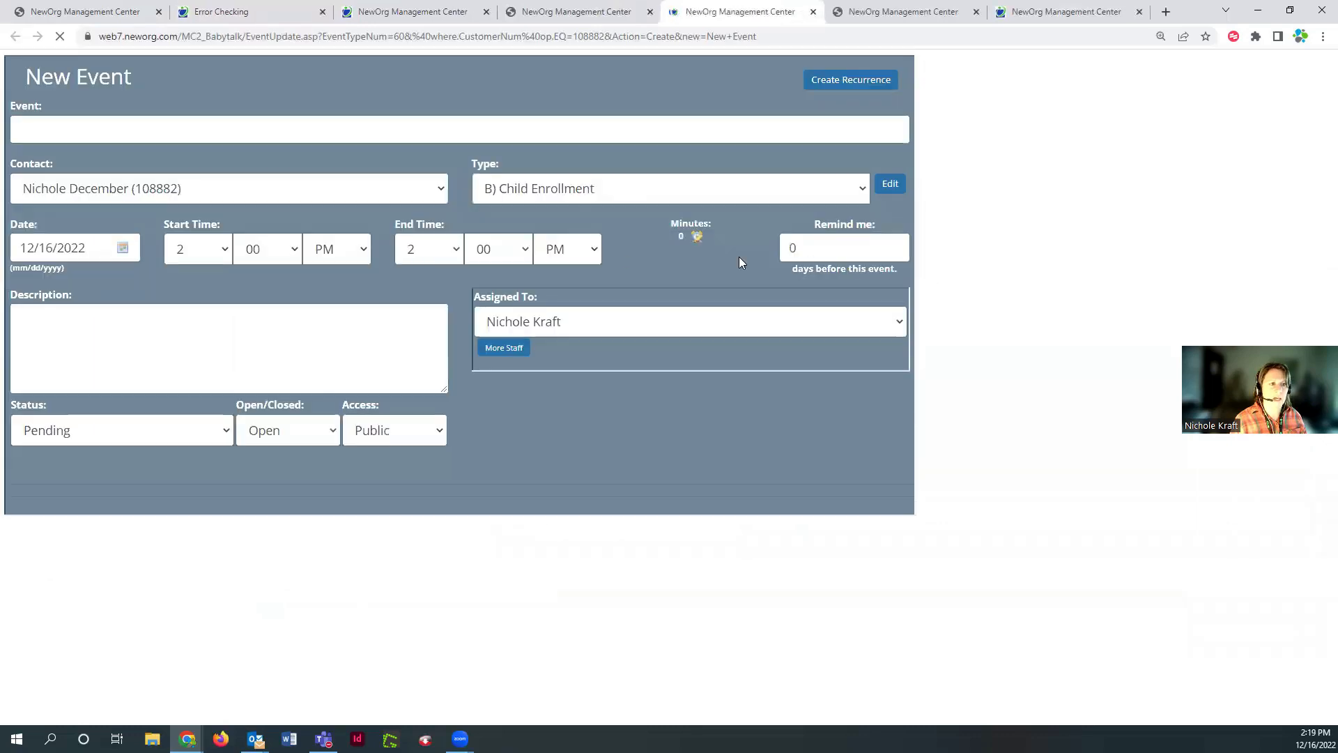
{"action": "left_click", "coordinate": [209, 128]}
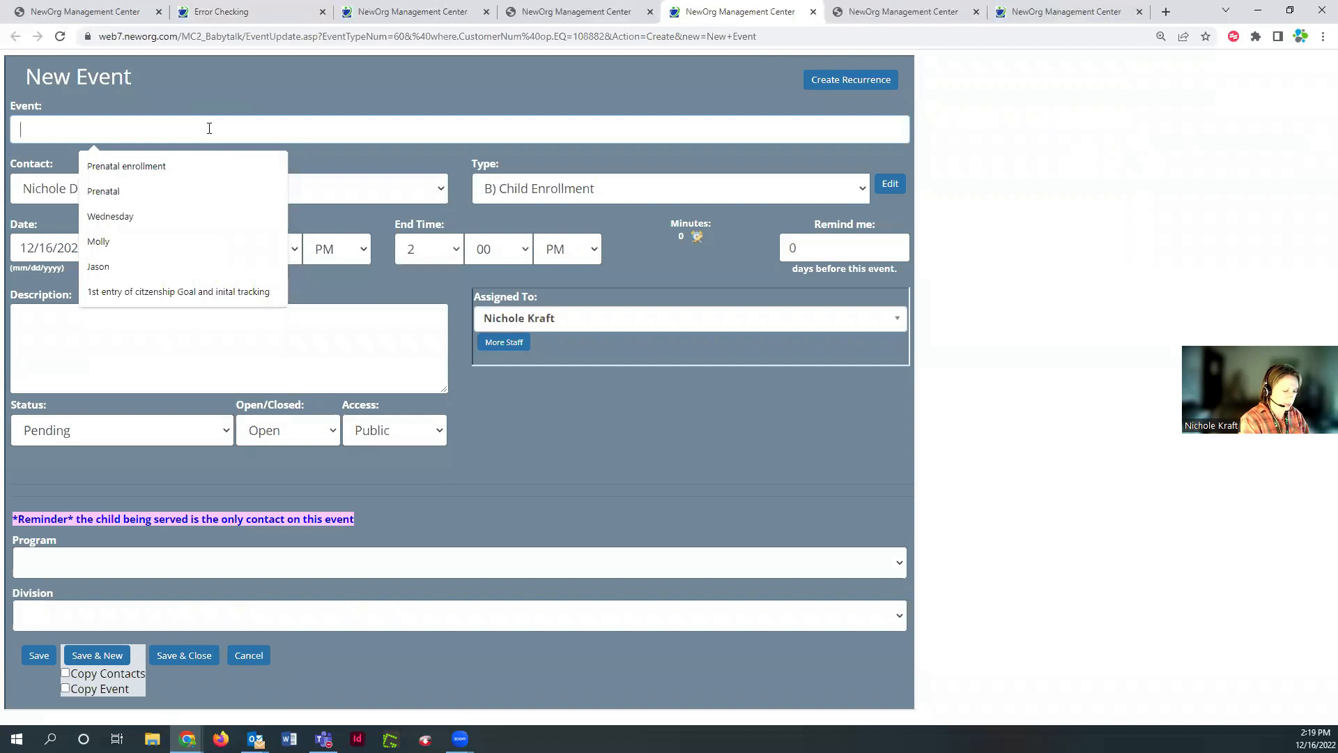
{"action": "type", "text": "Molly"}
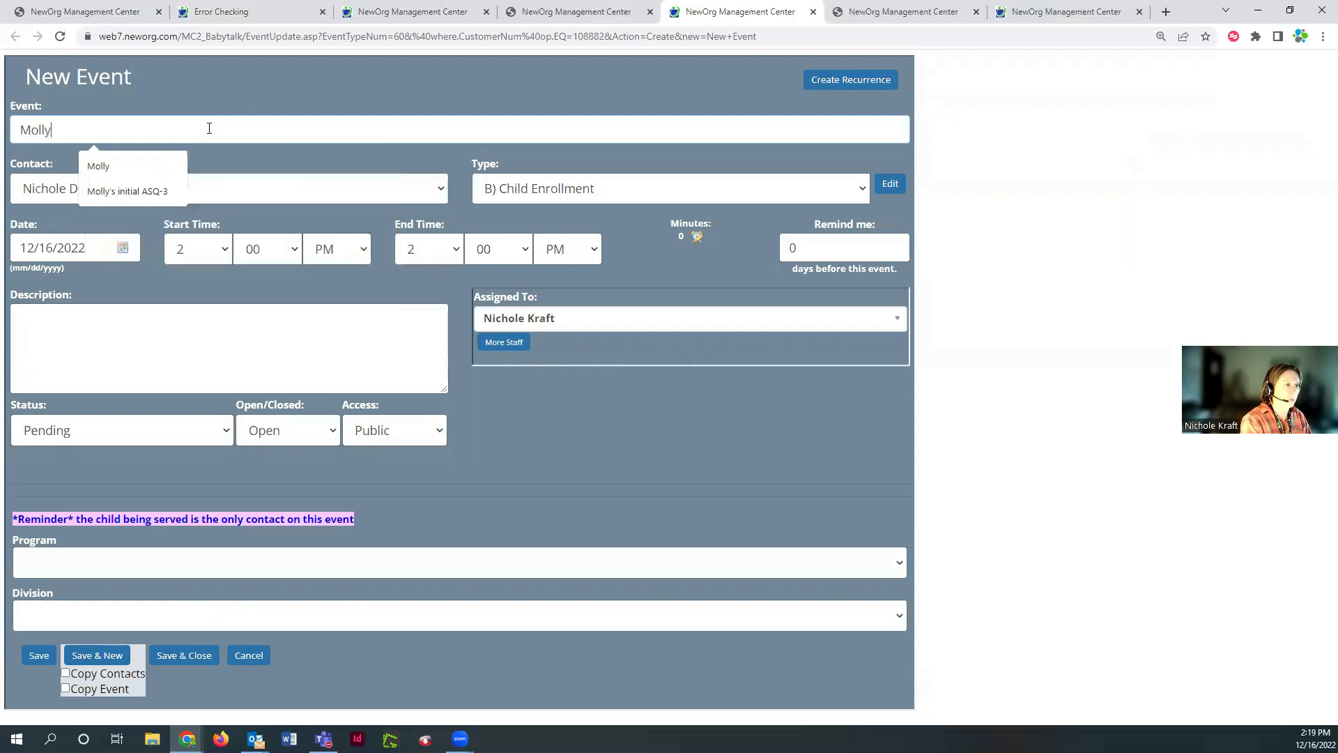
Date the event 11/10/2022 and make the child its contact
{"action": "left_click", "coordinate": [121, 246]}
{"action": "left_click", "coordinate": [23, 282]}
{"action": "left_click", "coordinate": [22, 283]}
{"action": "left_click", "coordinate": [160, 282]}
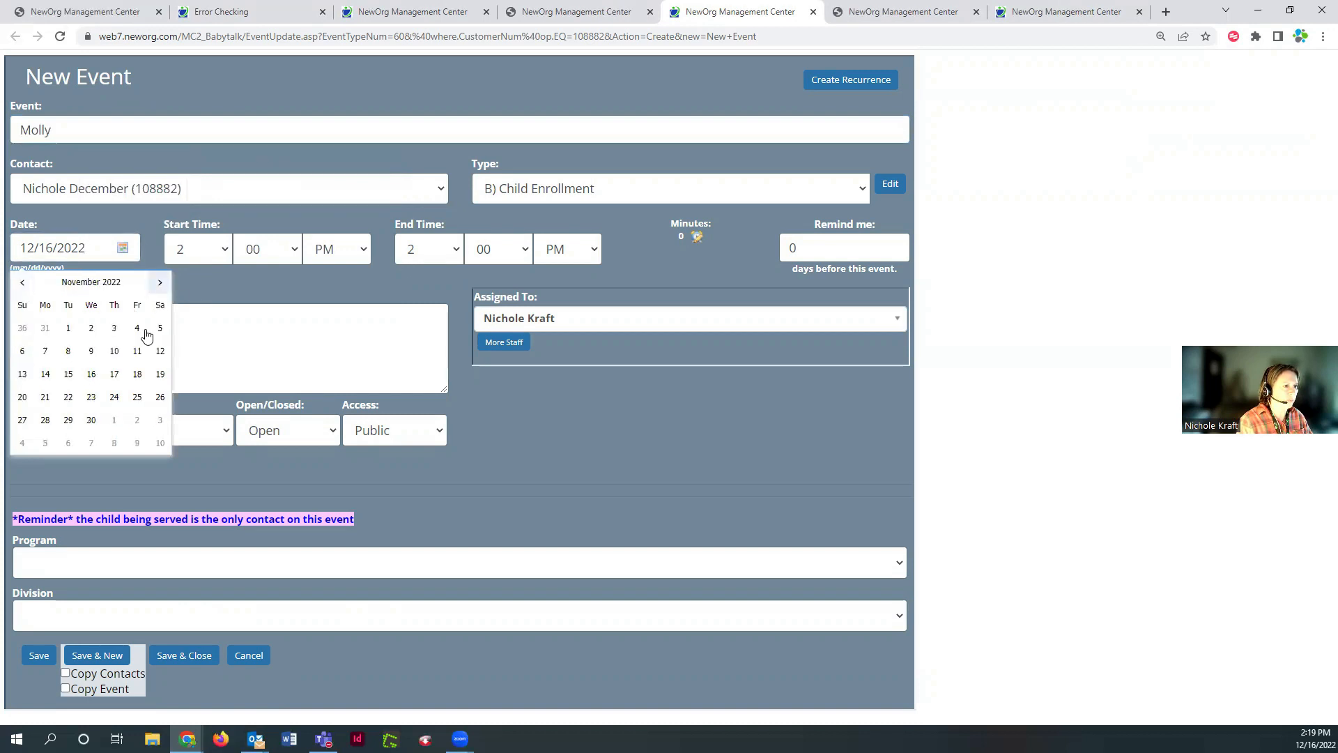
{"action": "left_click", "coordinate": [123, 361]}
{"action": "left_click", "coordinate": [286, 195]}
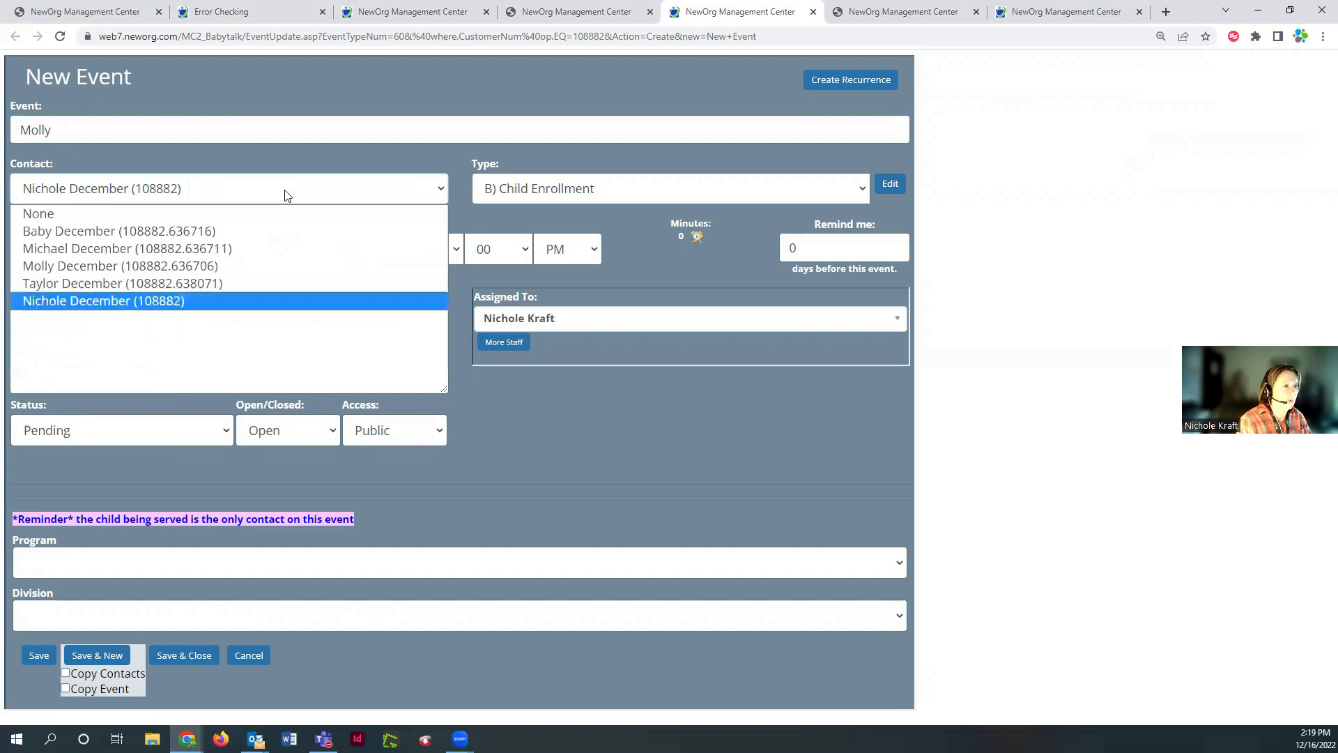
{"action": "left_click", "coordinate": [272, 265]}
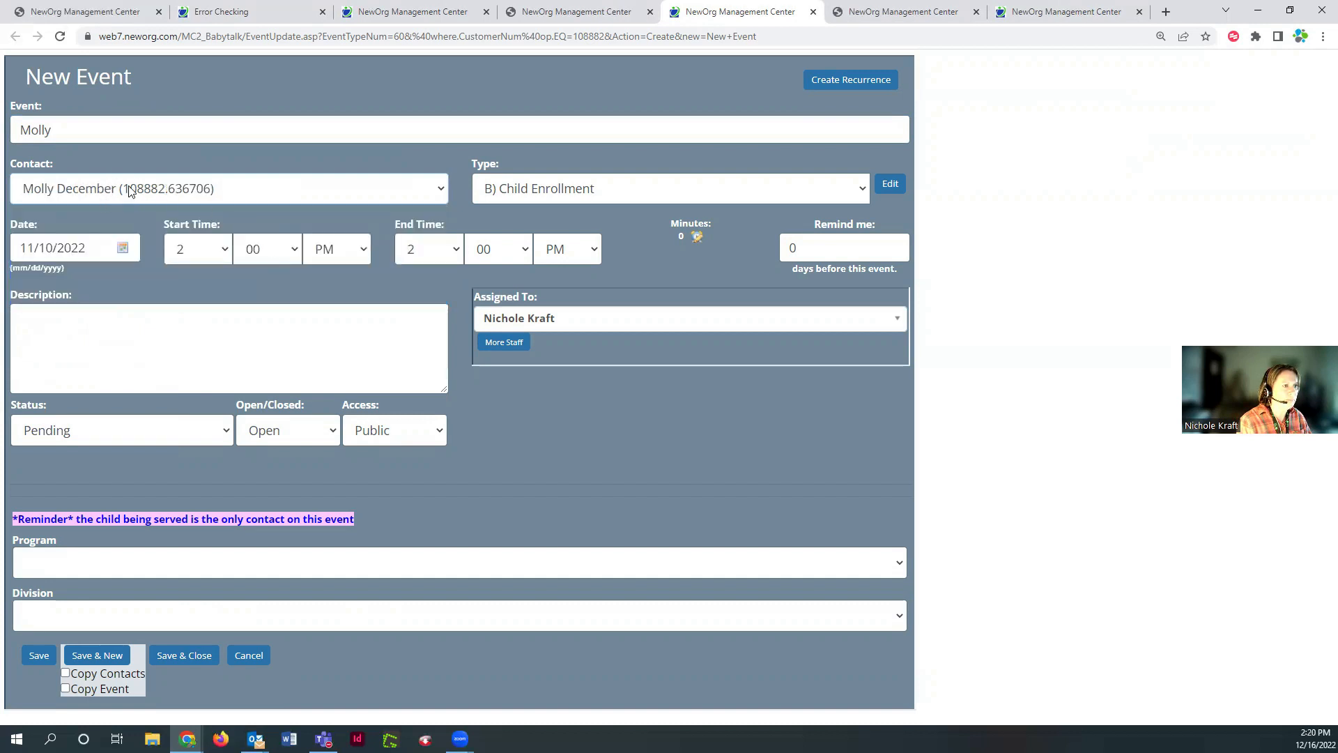
Mark the event Complete and Closed under Prevention Initiative and Home Visiting, and save it
{"action": "left_click", "coordinate": [217, 437]}
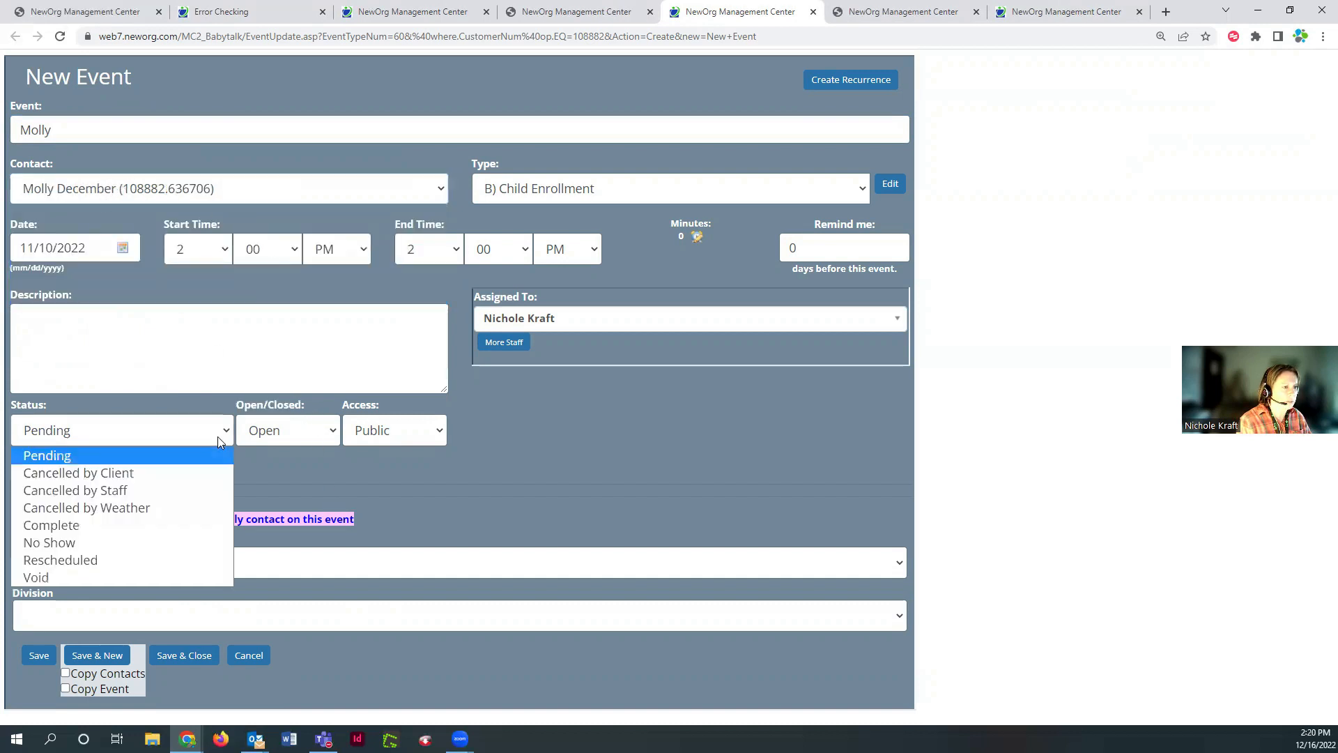
{"action": "left_click", "coordinate": [153, 523]}
{"action": "left_click", "coordinate": [291, 431]}
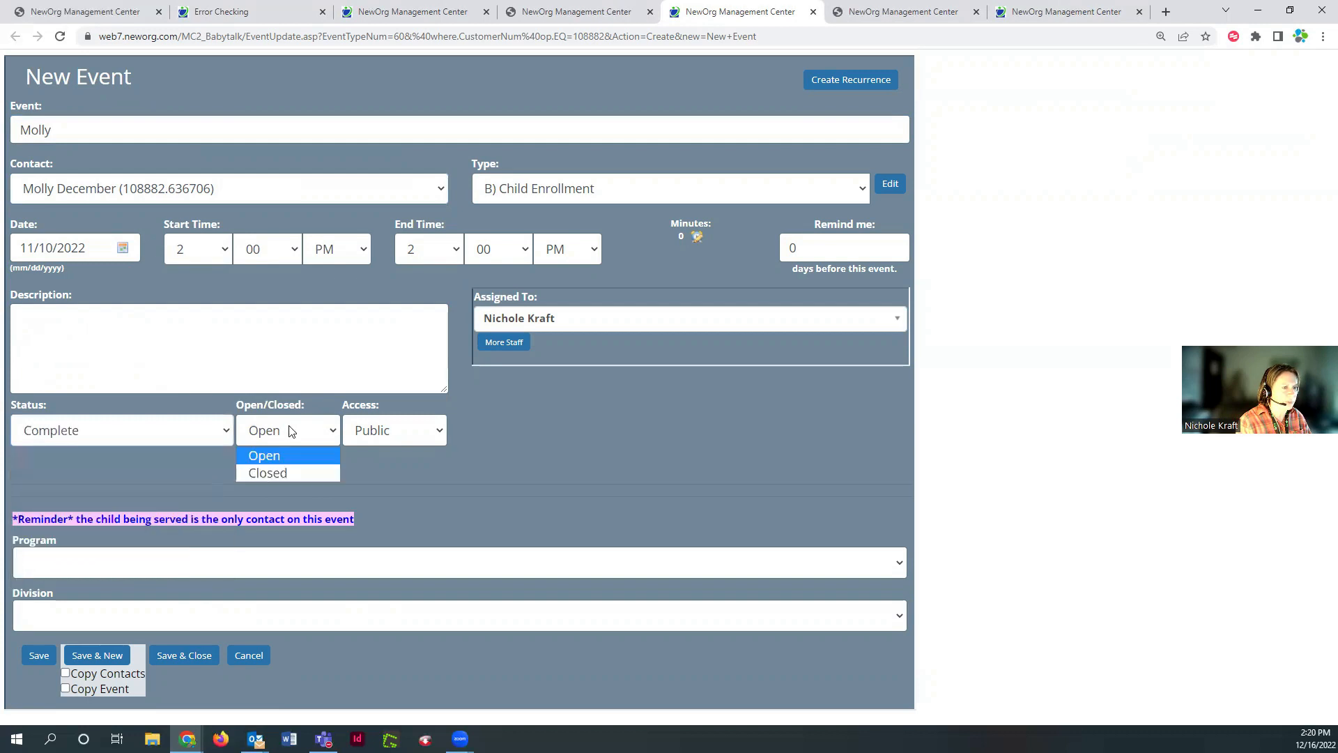
{"action": "left_click", "coordinate": [268, 474]}
{"action": "left_click", "coordinate": [104, 566]}
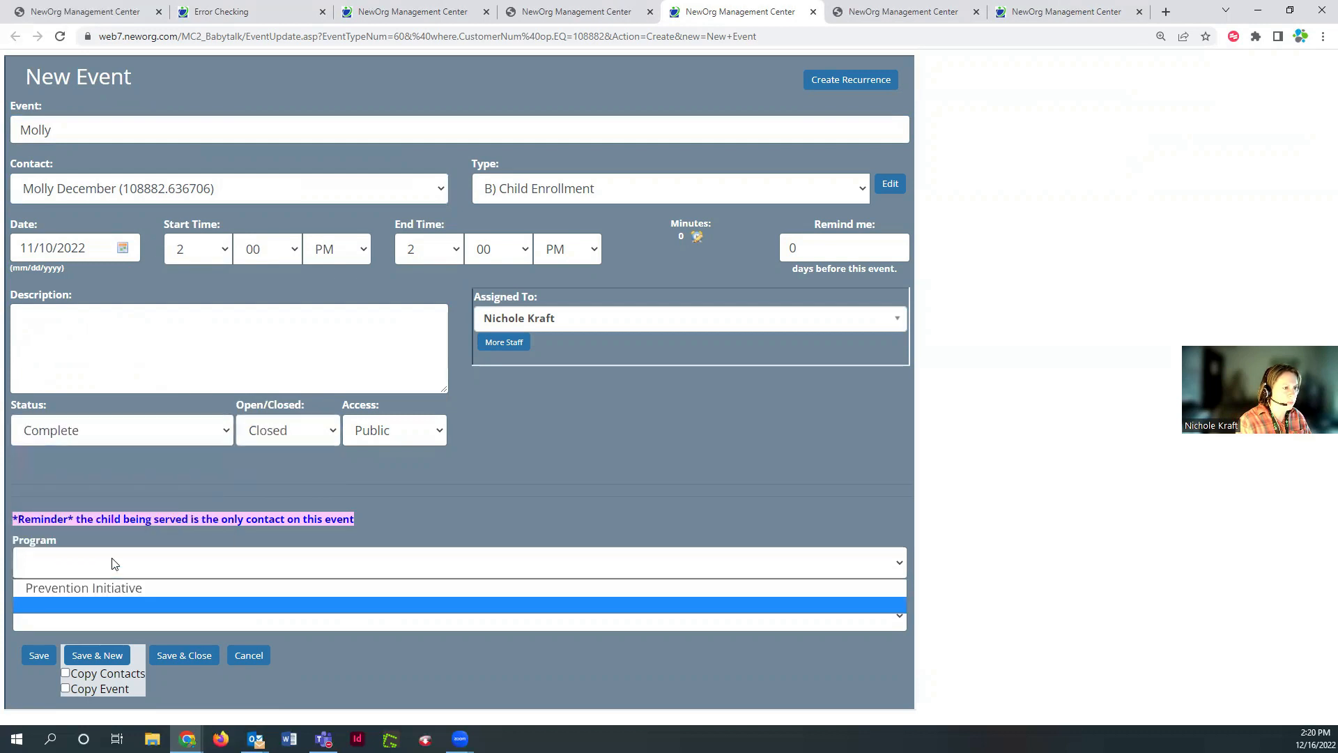
{"action": "left_click", "coordinate": [115, 589]}
{"action": "left_click", "coordinate": [113, 625]}
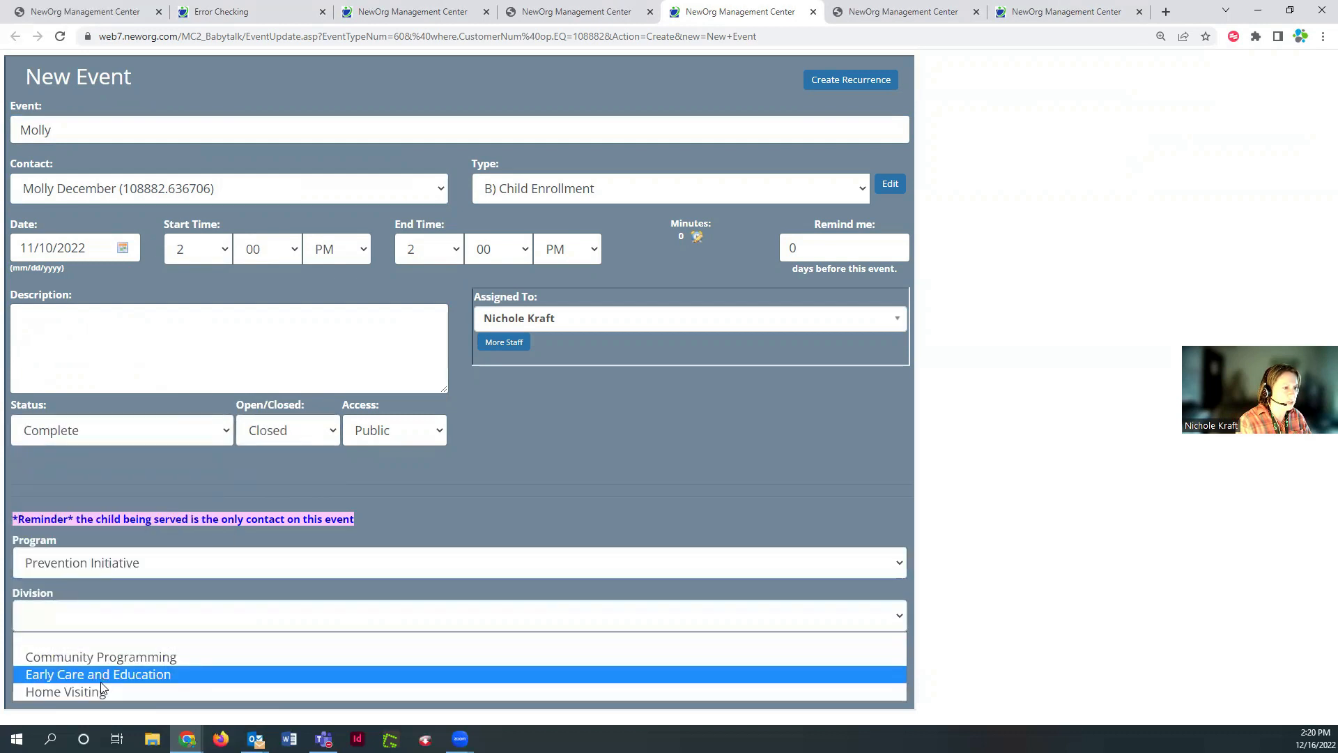
{"action": "left_click", "coordinate": [42, 690]}
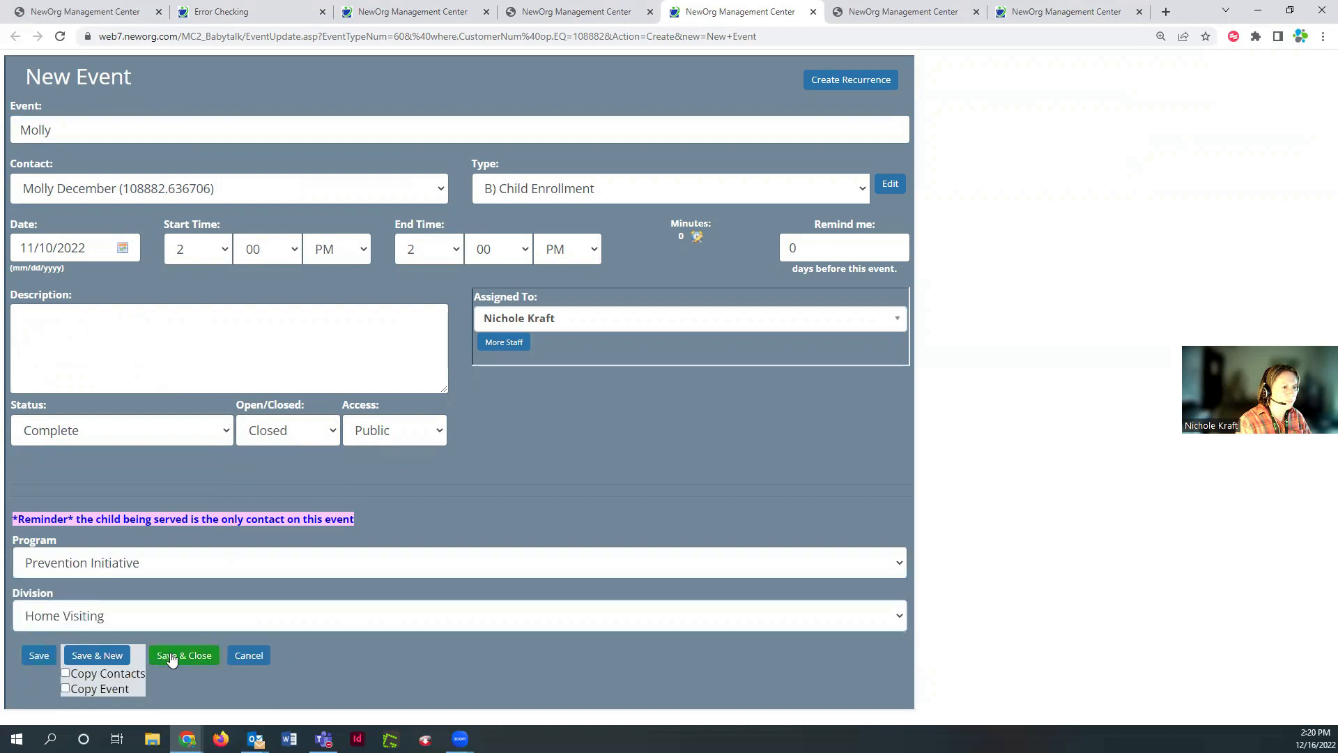
{"action": "left_click", "coordinate": [39, 657]}
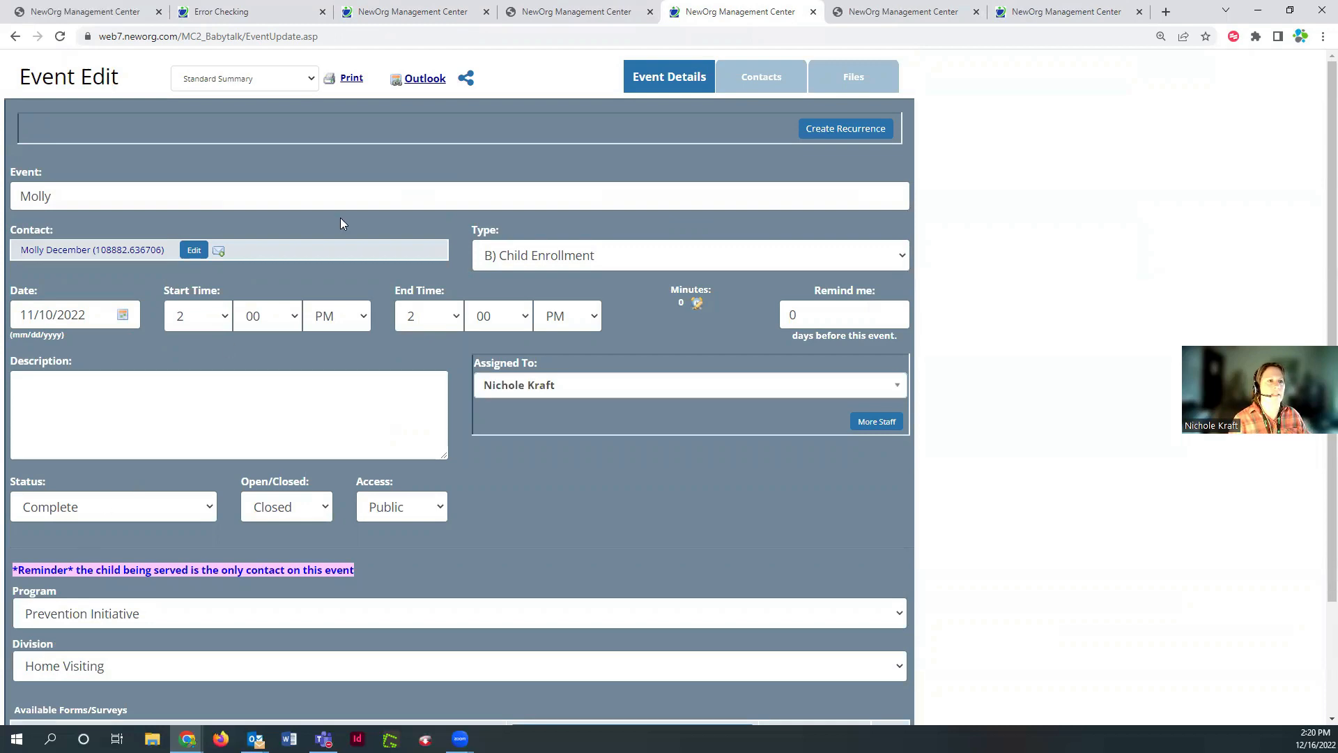
Refresh the contact's Error Checking page until it shows All Good!, then close it
{"action": "left_click", "coordinate": [245, 16]}
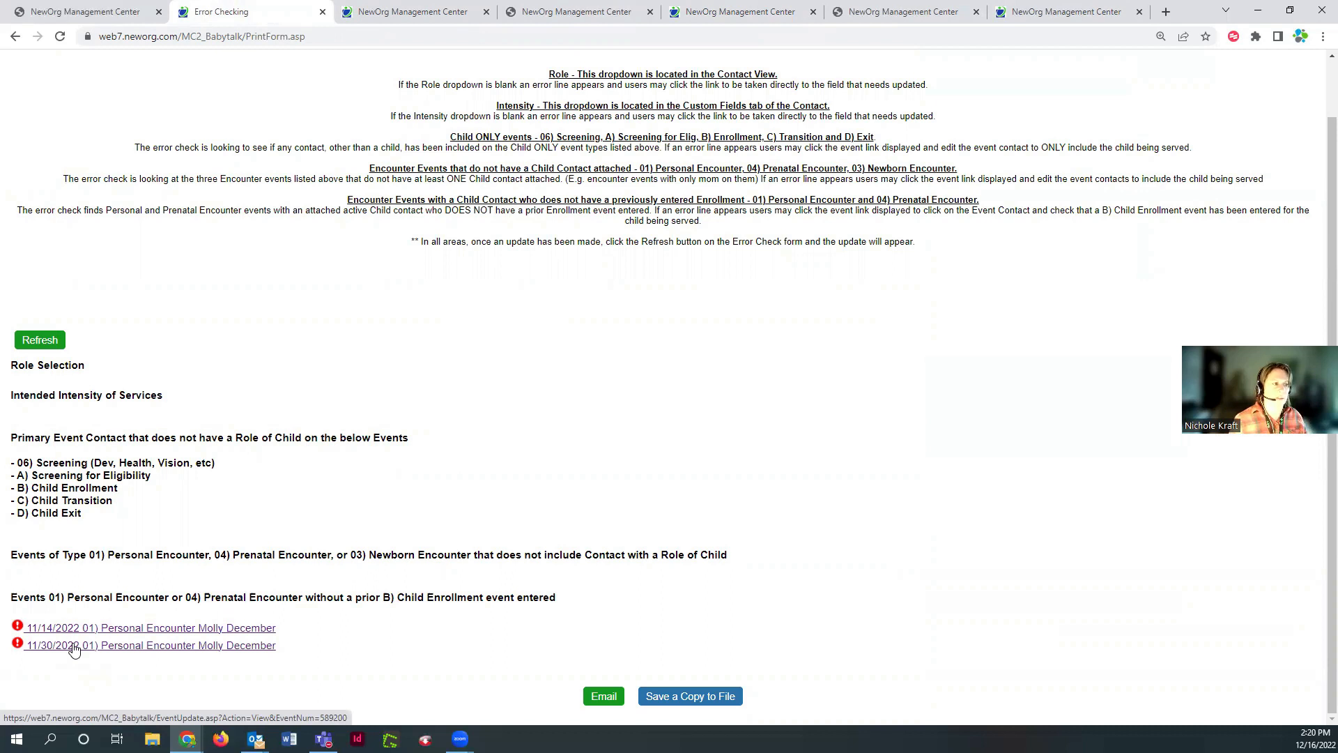
{"action": "left_click", "coordinate": [21, 342]}
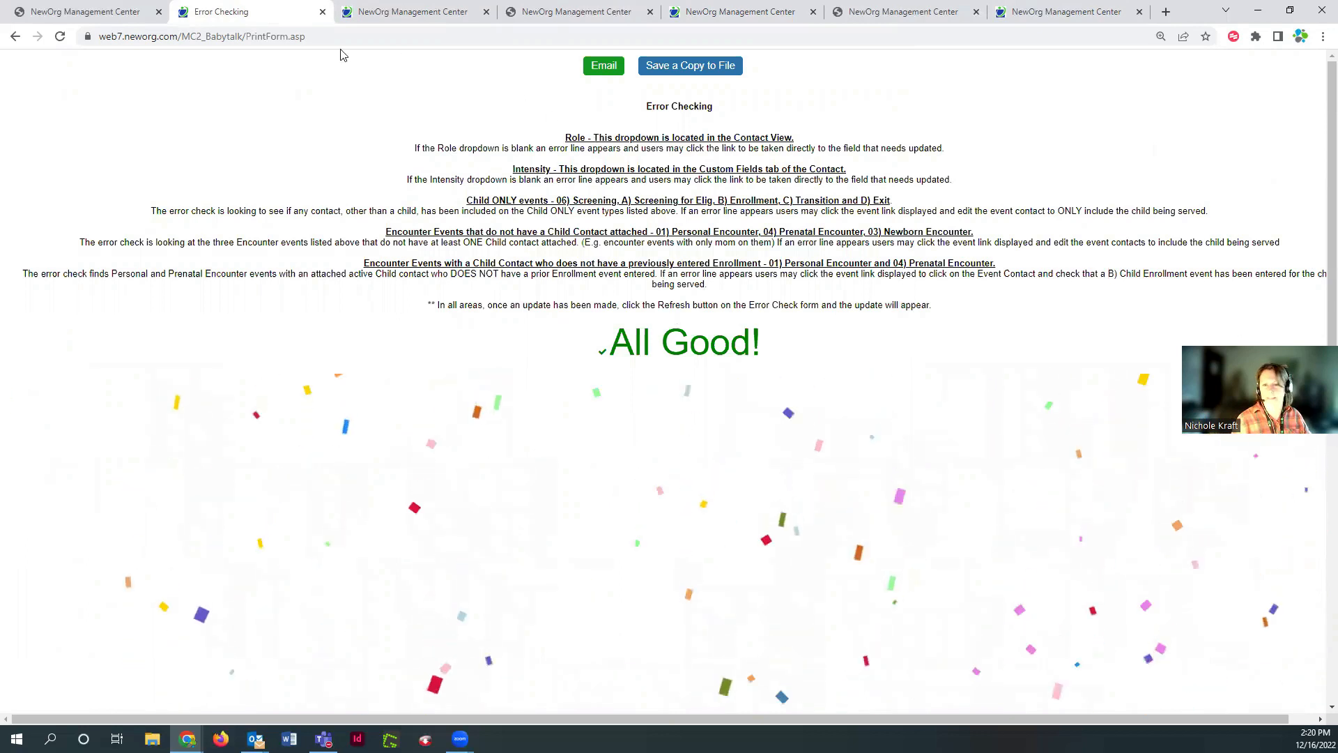
{"action": "left_click", "coordinate": [323, 11]}
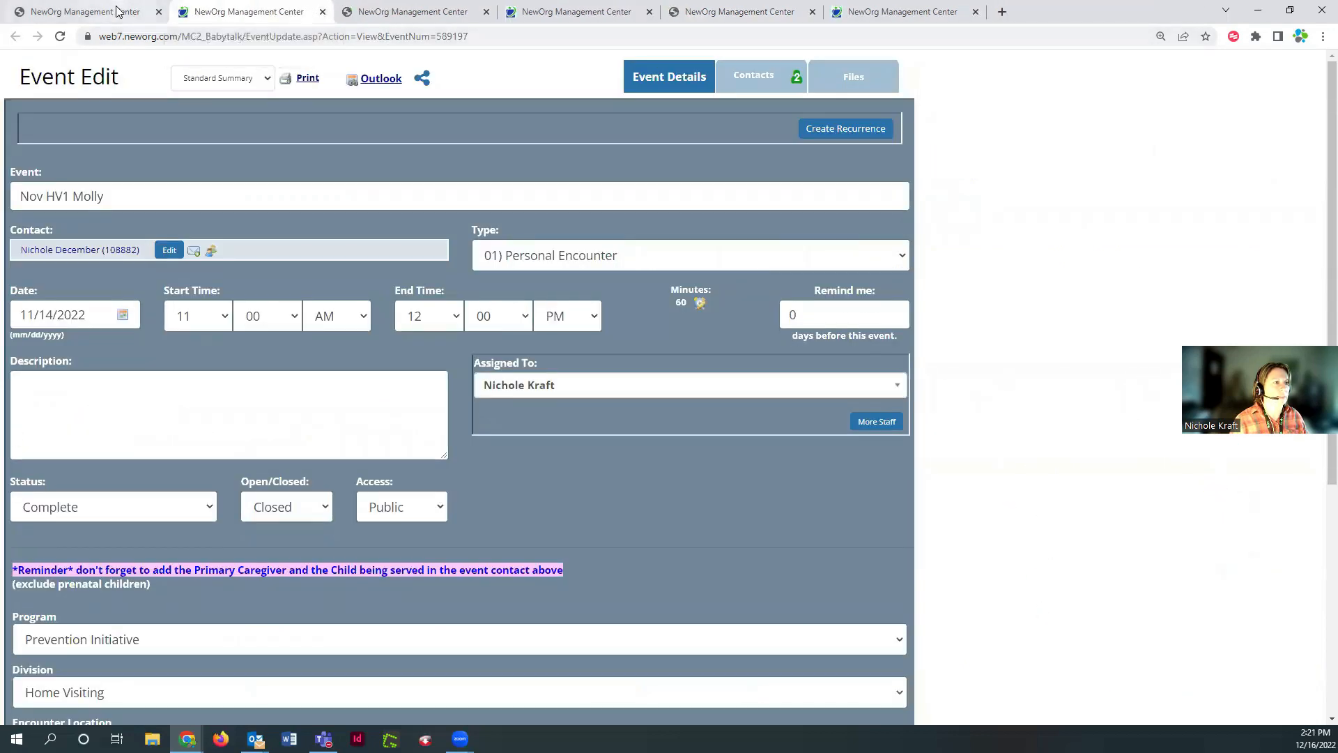
Return to the contact's overview and close the four leftover extra pages
{"action": "left_click", "coordinate": [119, 12]}
{"action": "left_click", "coordinate": [323, 12]}
{"action": "left_click", "coordinate": [323, 12]}
{"action": "left_click", "coordinate": [323, 12]}
{"action": "left_click", "coordinate": [322, 12]}
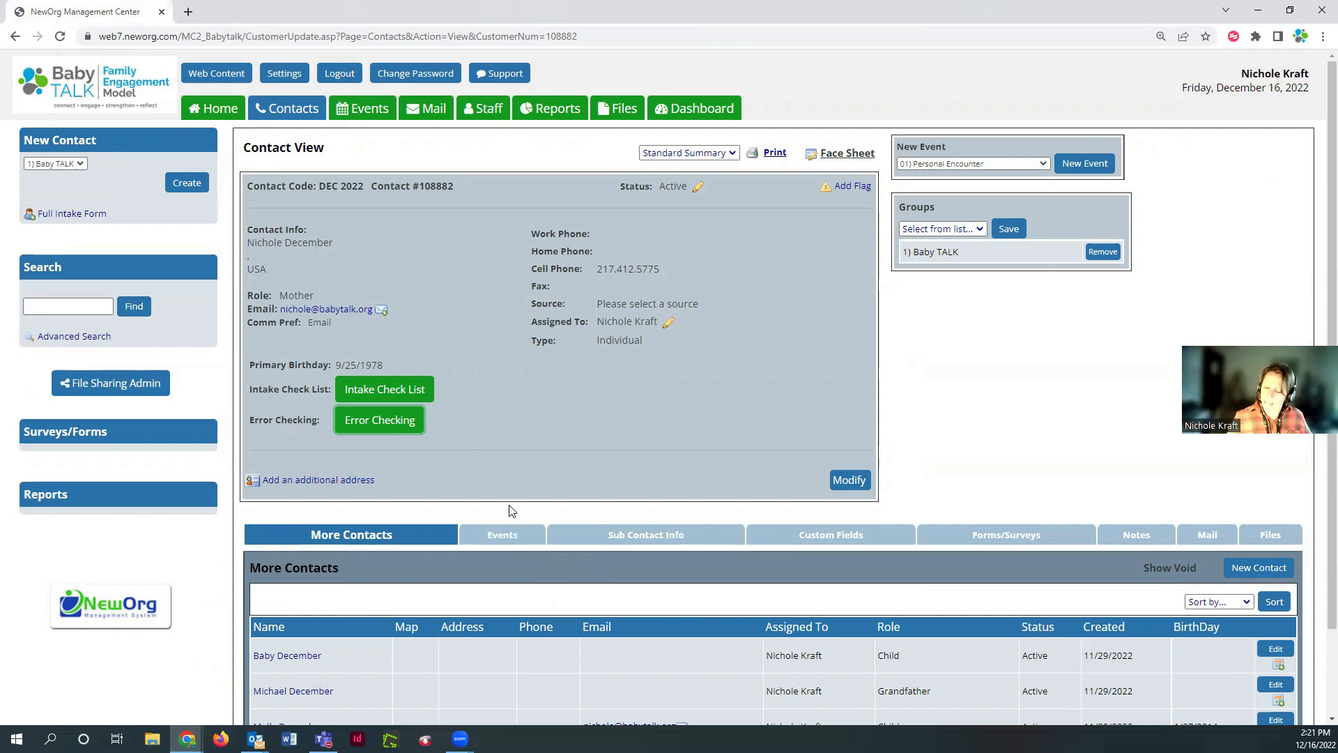
Open the 11/07/2022 Personal Contact event from the Events list, then its Share Files page
{"action": "left_click", "coordinate": [528, 544]}
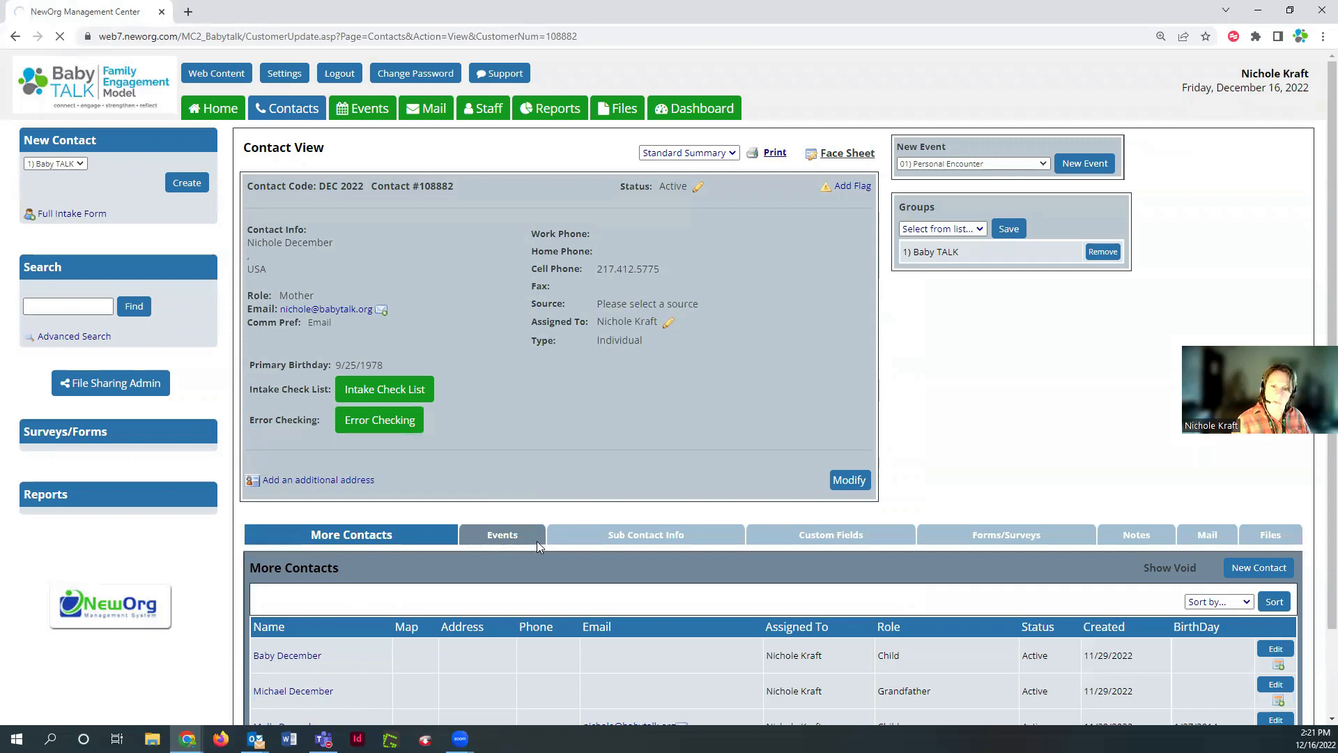
{"action": "scroll", "coordinate": [502, 481], "scroll_direction": "down", "scroll_amount": 4}
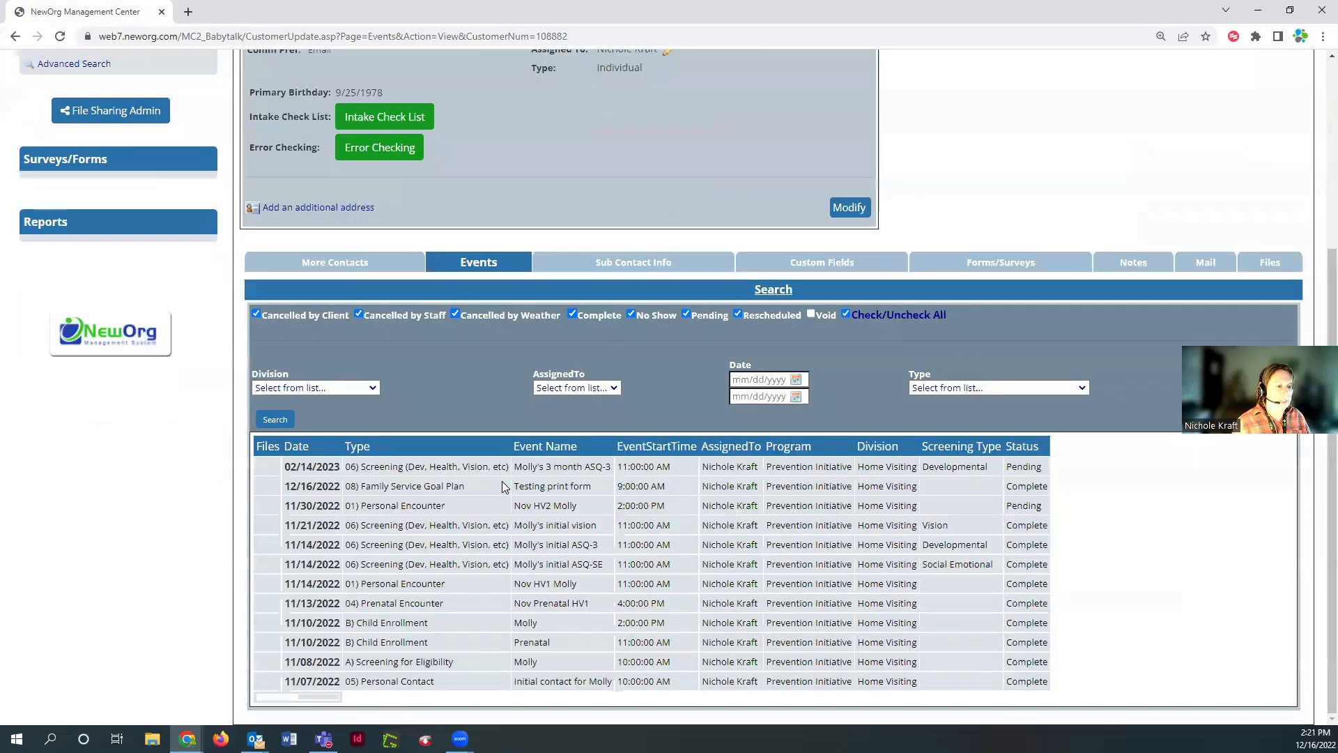
{"action": "left_click", "coordinate": [323, 686]}
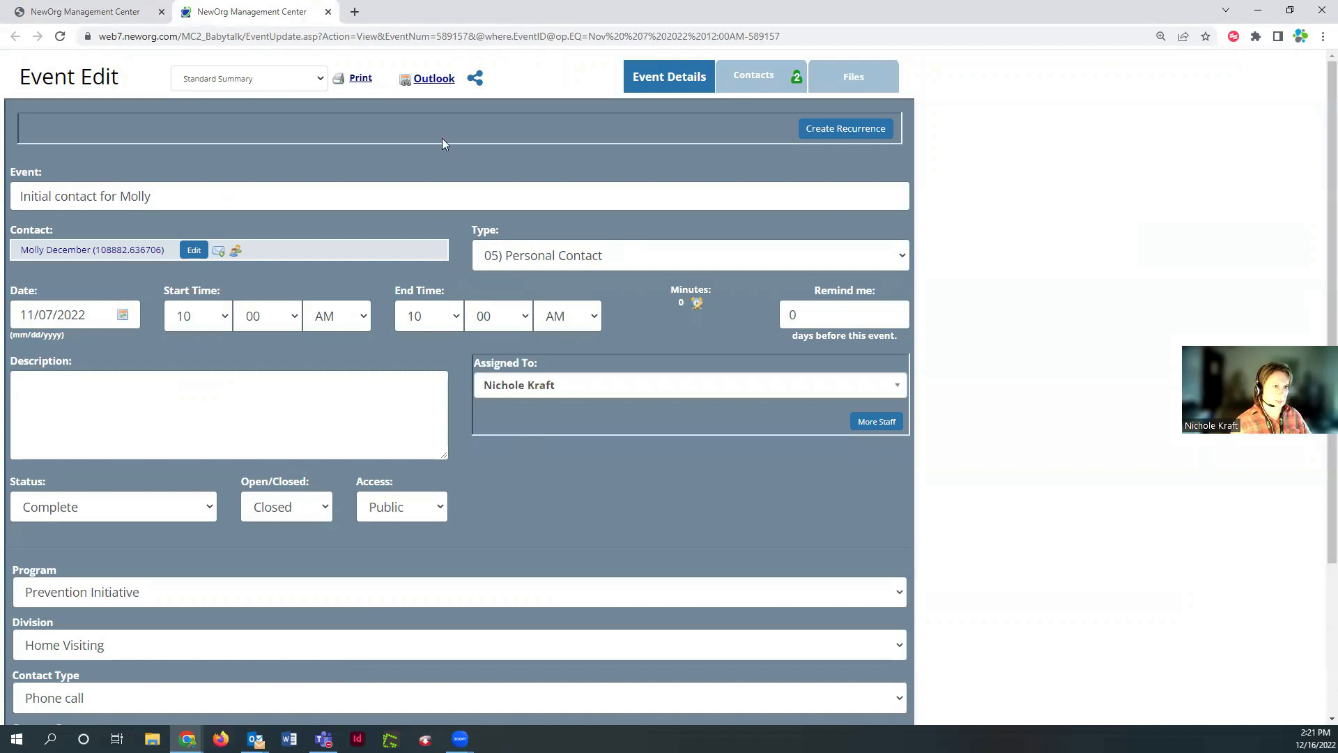
{"action": "left_click", "coordinate": [474, 80]}
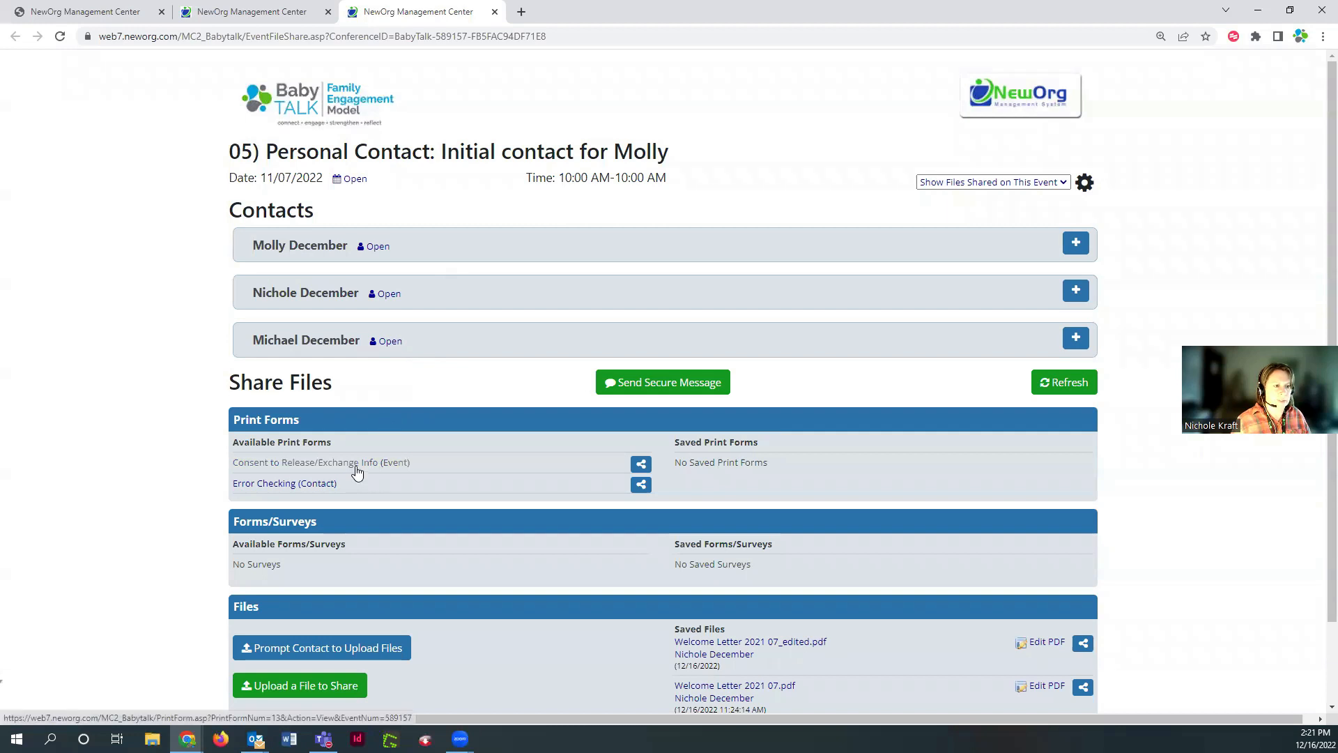
Scroll the Share Files page to review the two available print forms
{"action": "scroll", "coordinate": [365, 474], "scroll_direction": "down", "scroll_amount": 2}
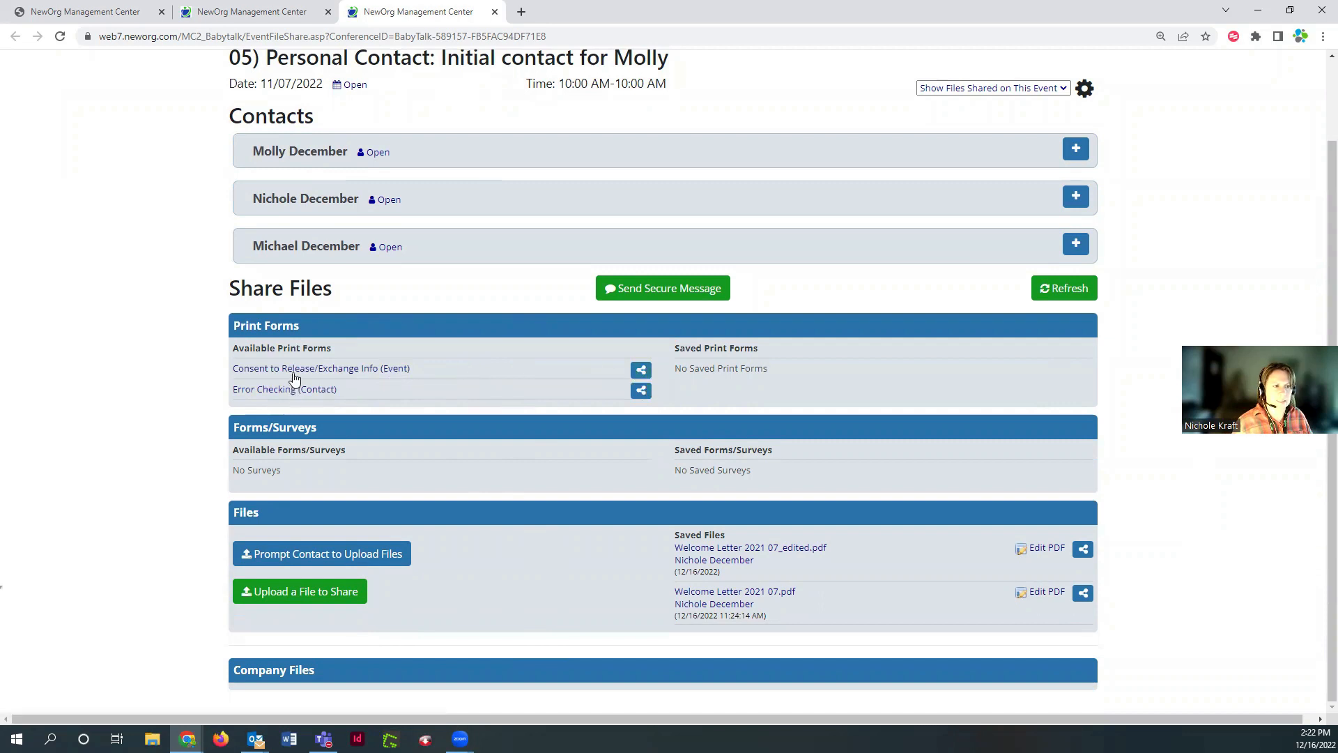
Share the Consent to Release/Exchange Info form with the child as recipient, available 2 hours
{"action": "left_click", "coordinate": [641, 372]}
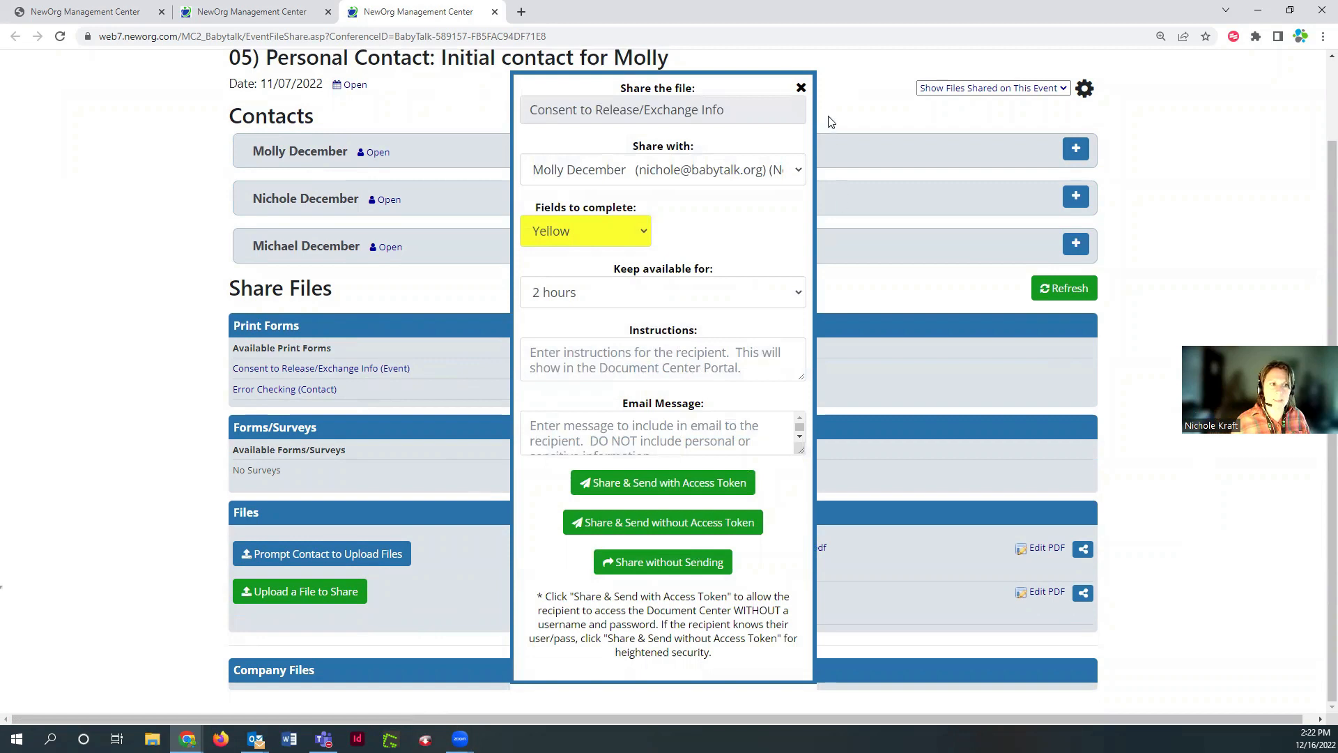
{"action": "left_click", "coordinate": [702, 174]}
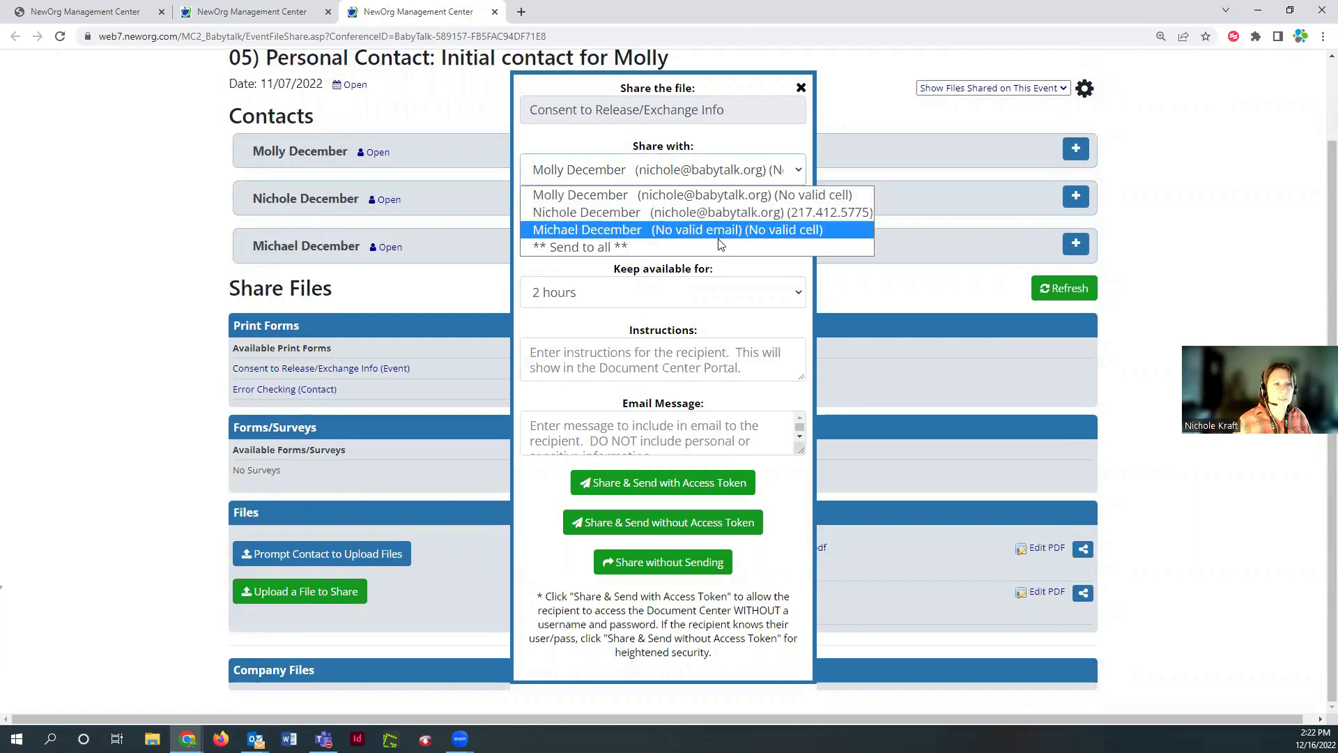
{"action": "left_click", "coordinate": [700, 198]}
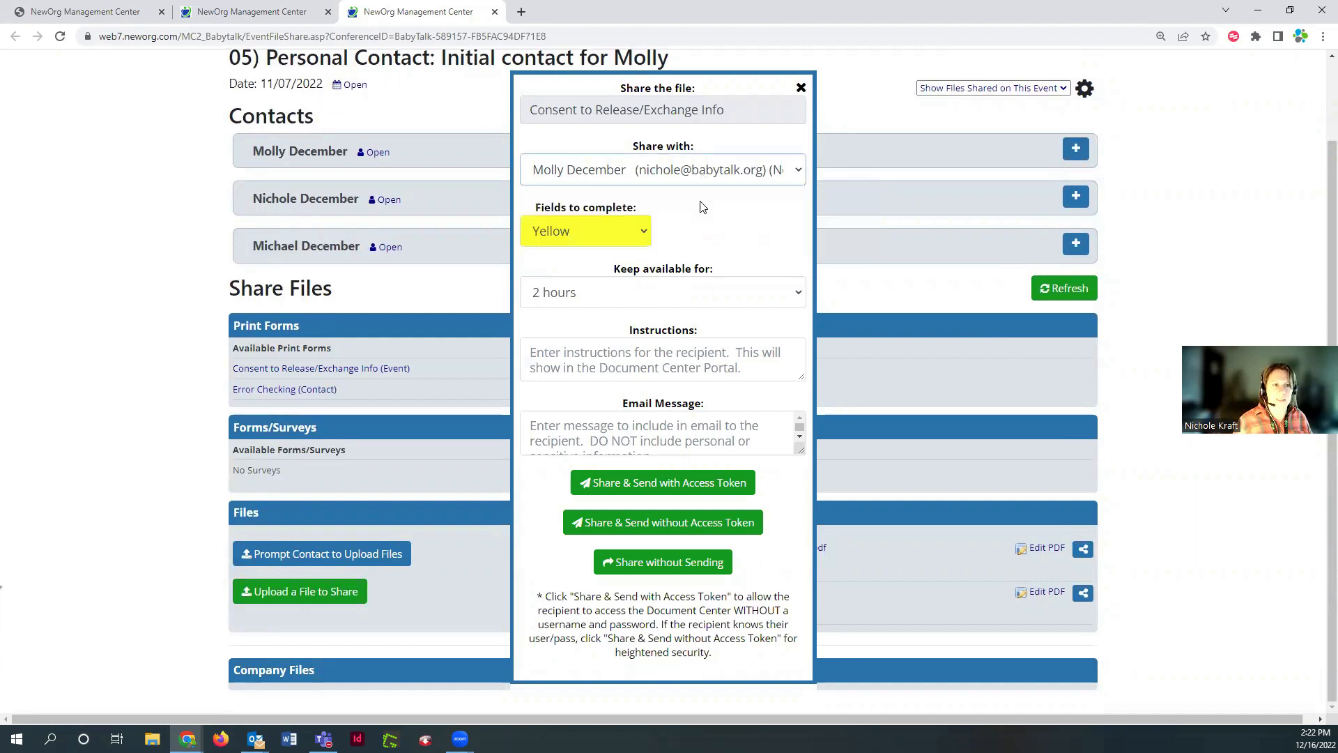
{"action": "left_click", "coordinate": [655, 301]}
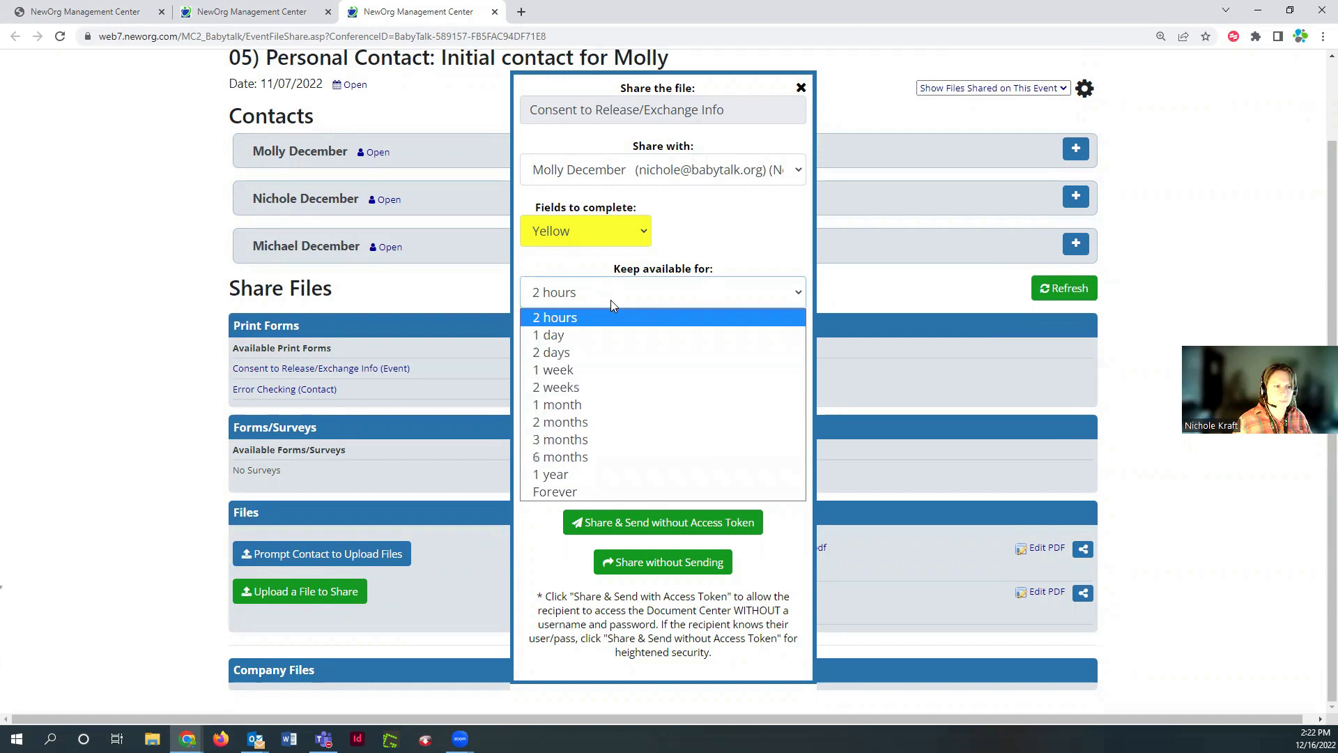
{"action": "left_click", "coordinate": [610, 318]}
Add instructions 'Please take a moment to complete this consent form' and a signed thank-you email message
{"action": "left_click", "coordinate": [651, 356]}
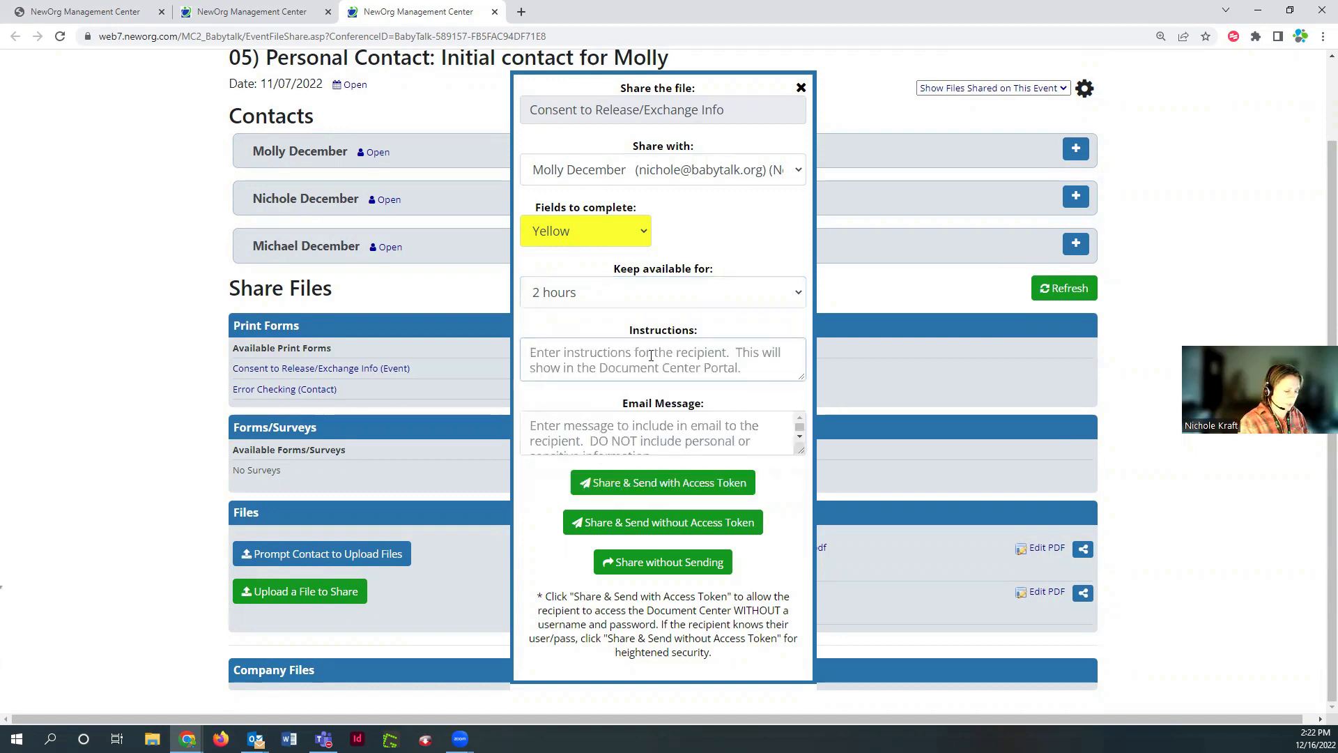
{"action": "type", "text": "Plea"}
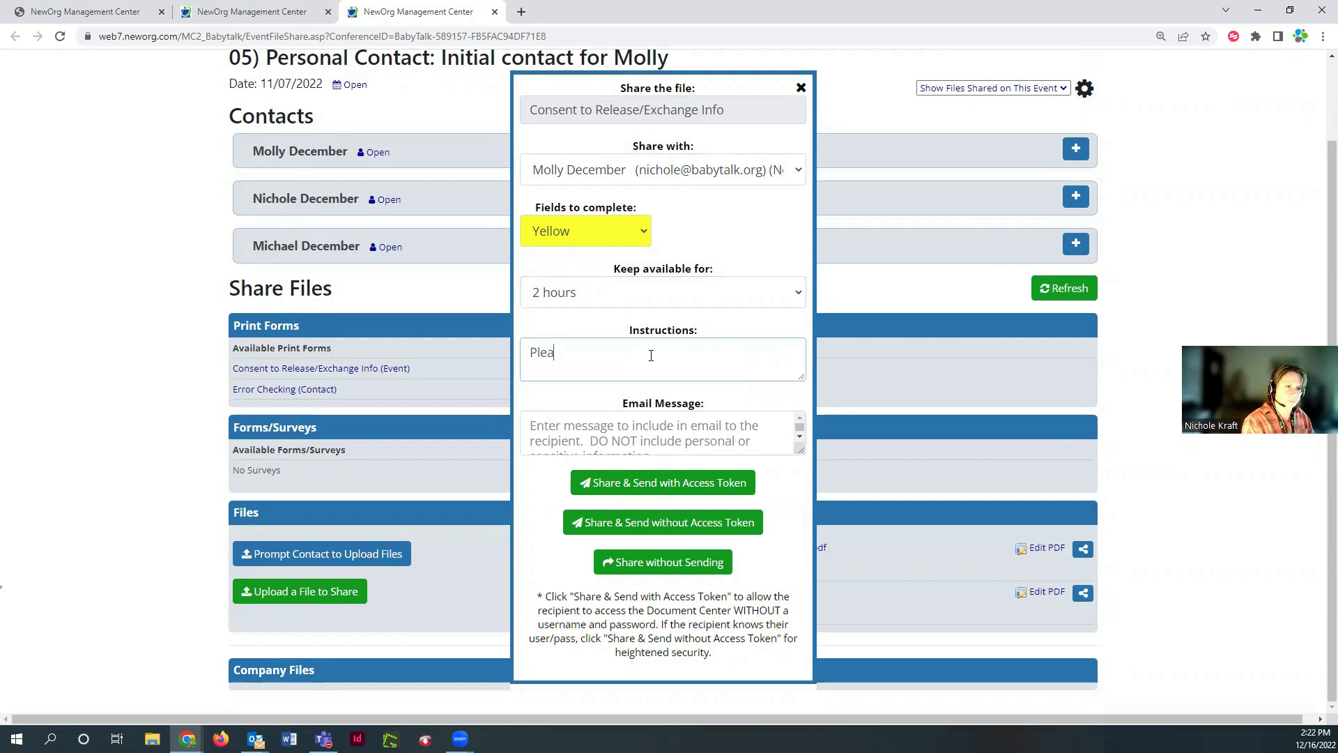
{"action": "type", "text": "se take a moment"}
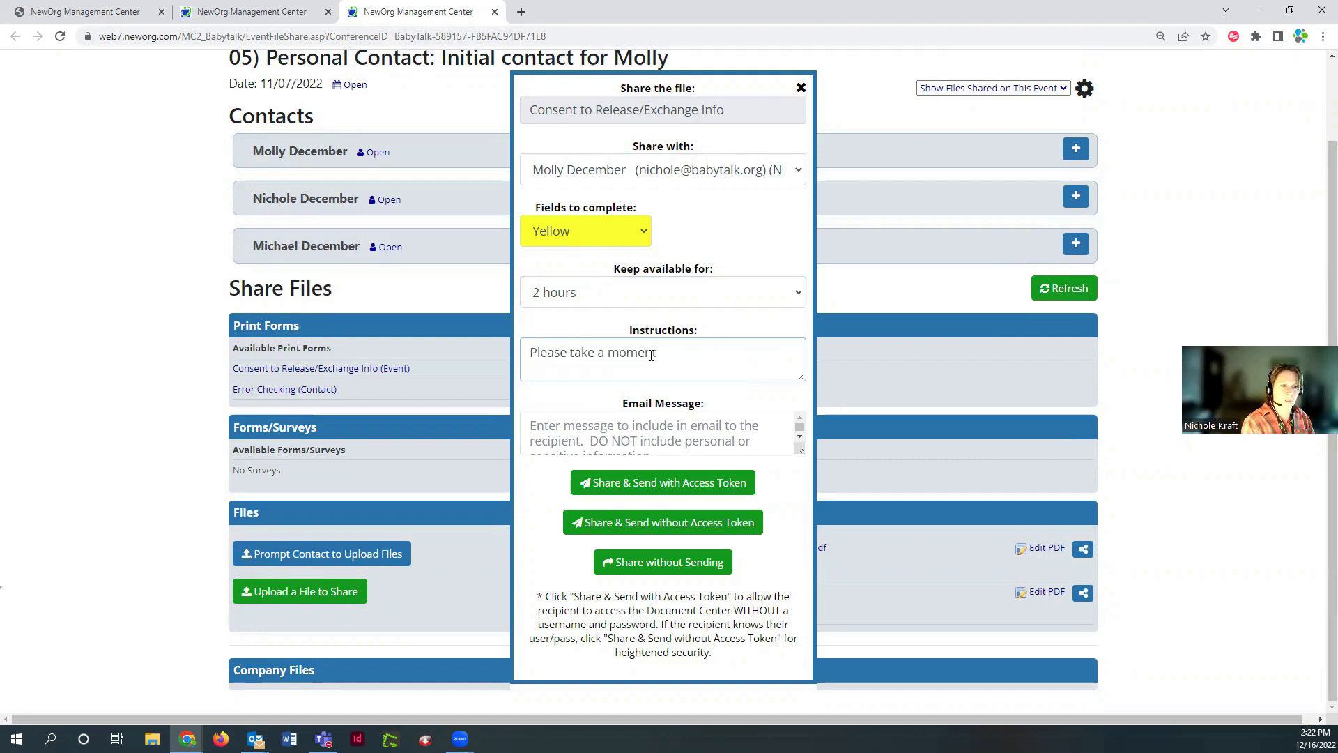
{"action": "type", "text": " to complete this consent form!"}
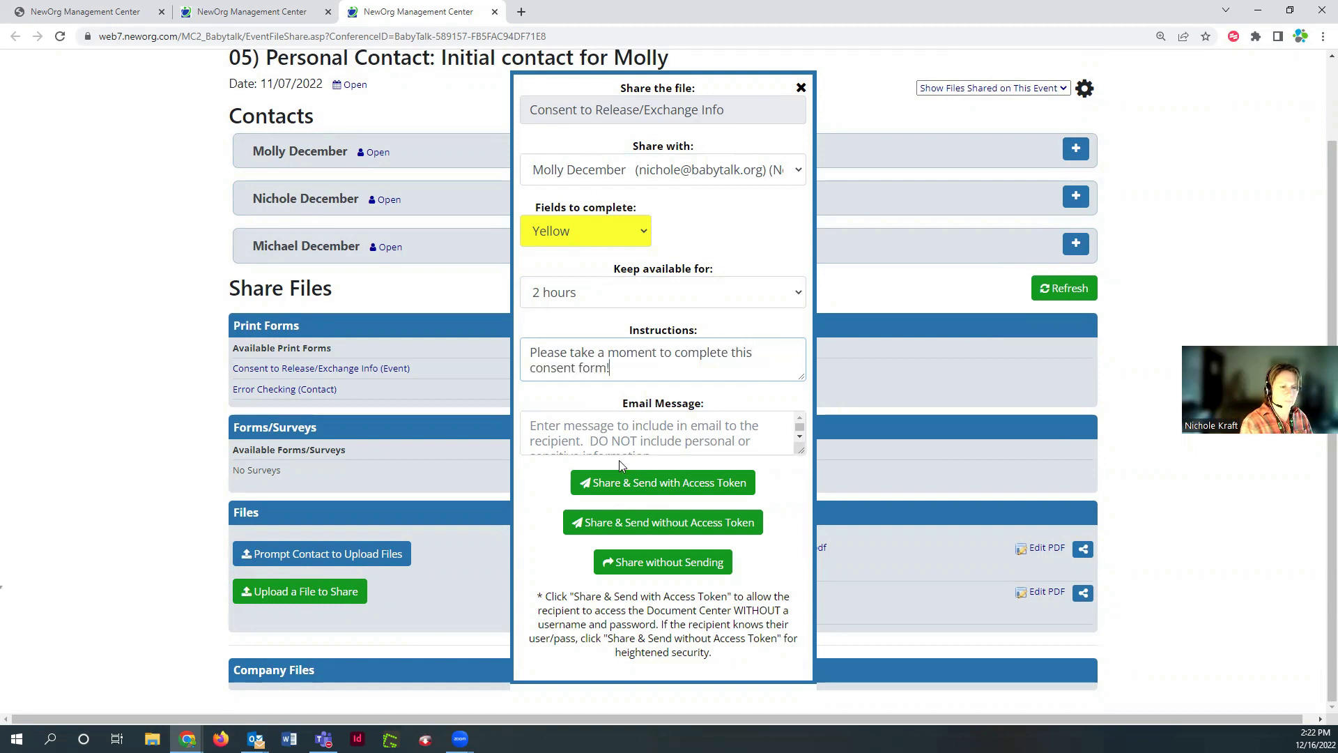
{"action": "left_click", "coordinate": [595, 432]}
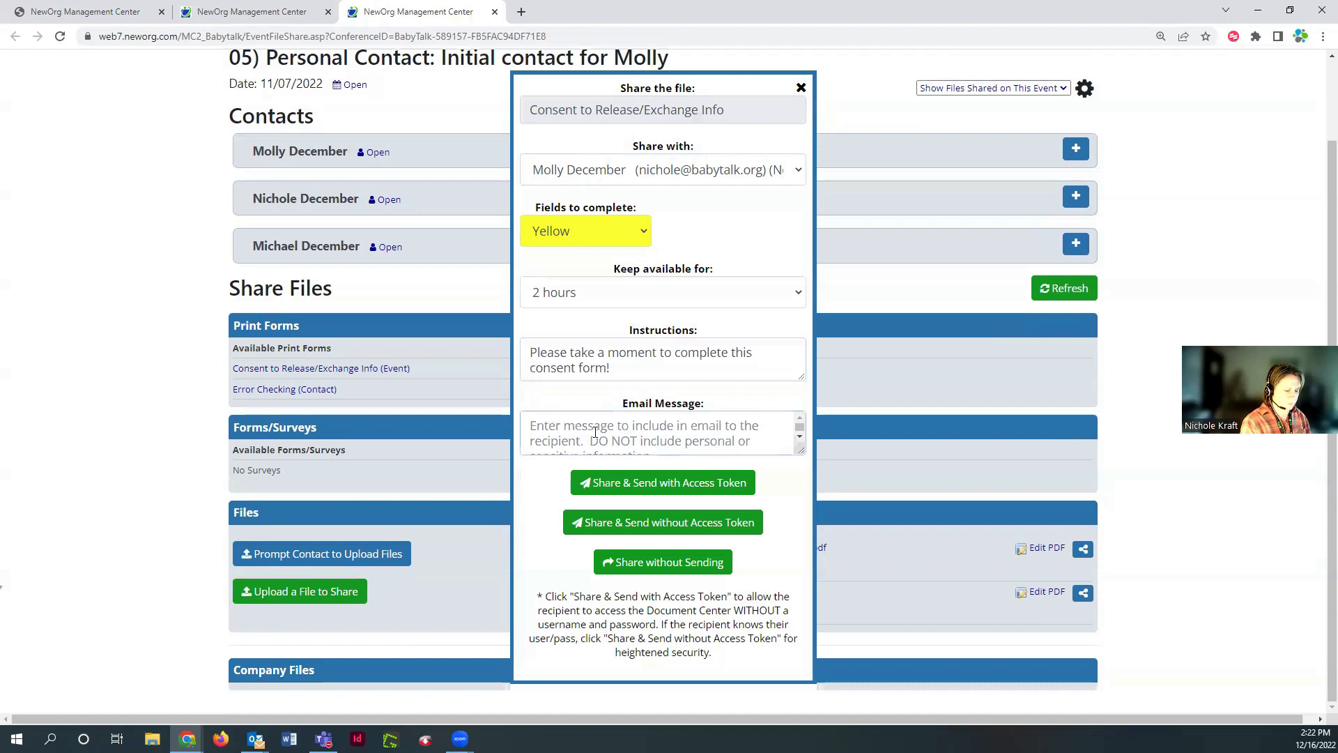
{"action": "type", "text": "Thank you for "}
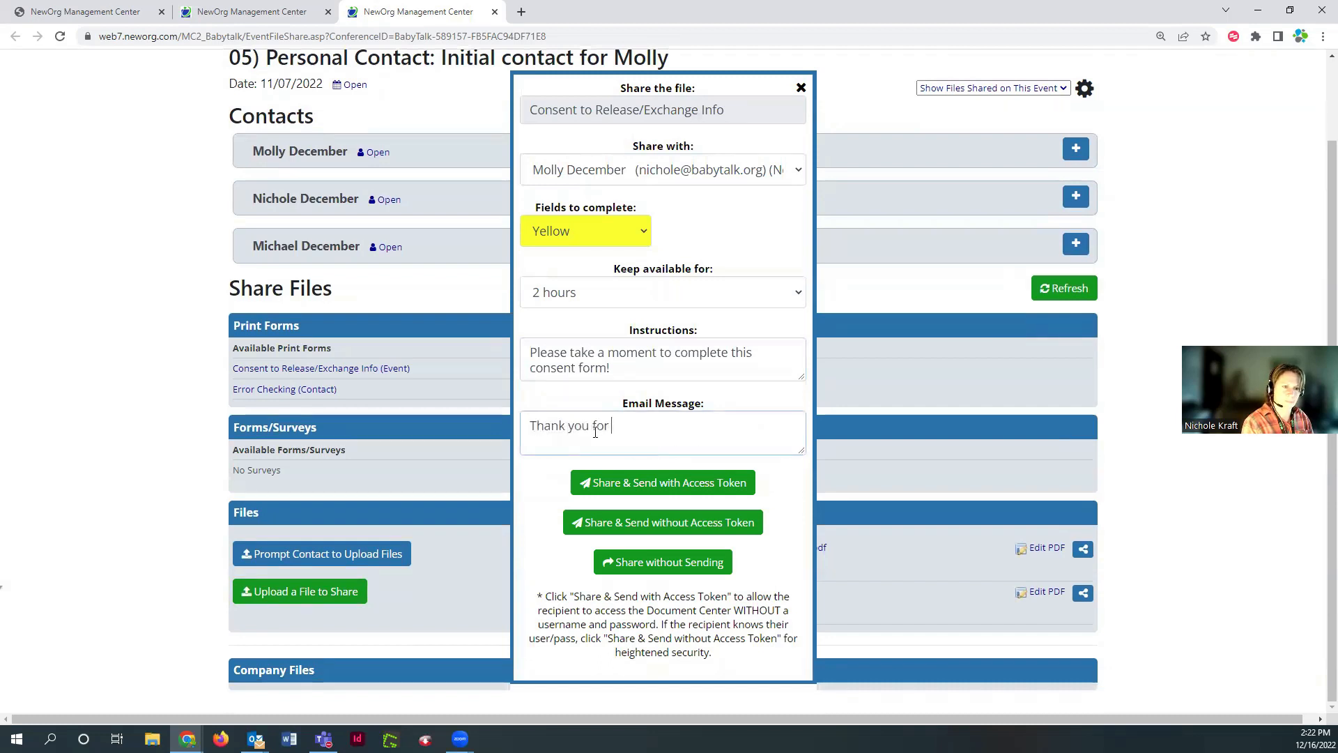
{"action": "type", "text": "completing this form"}
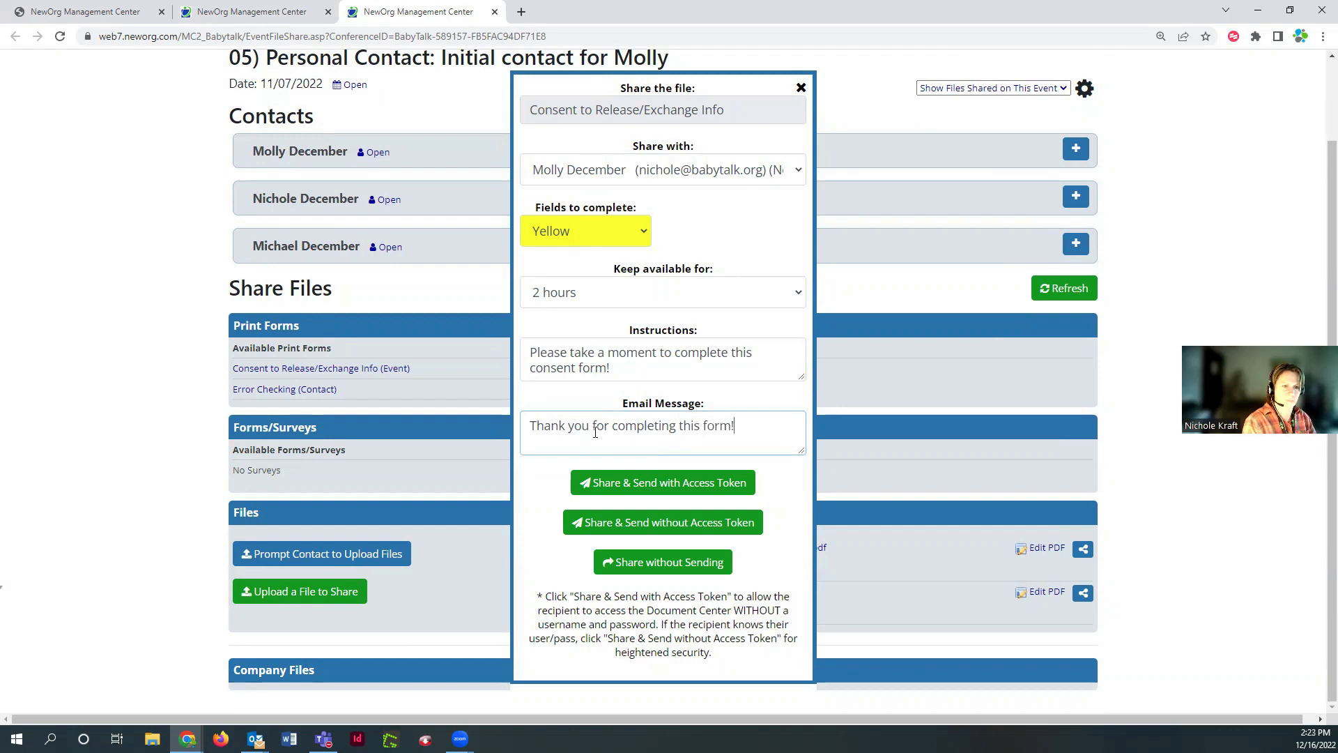
{"action": "type", "text": "!  Nichole"}
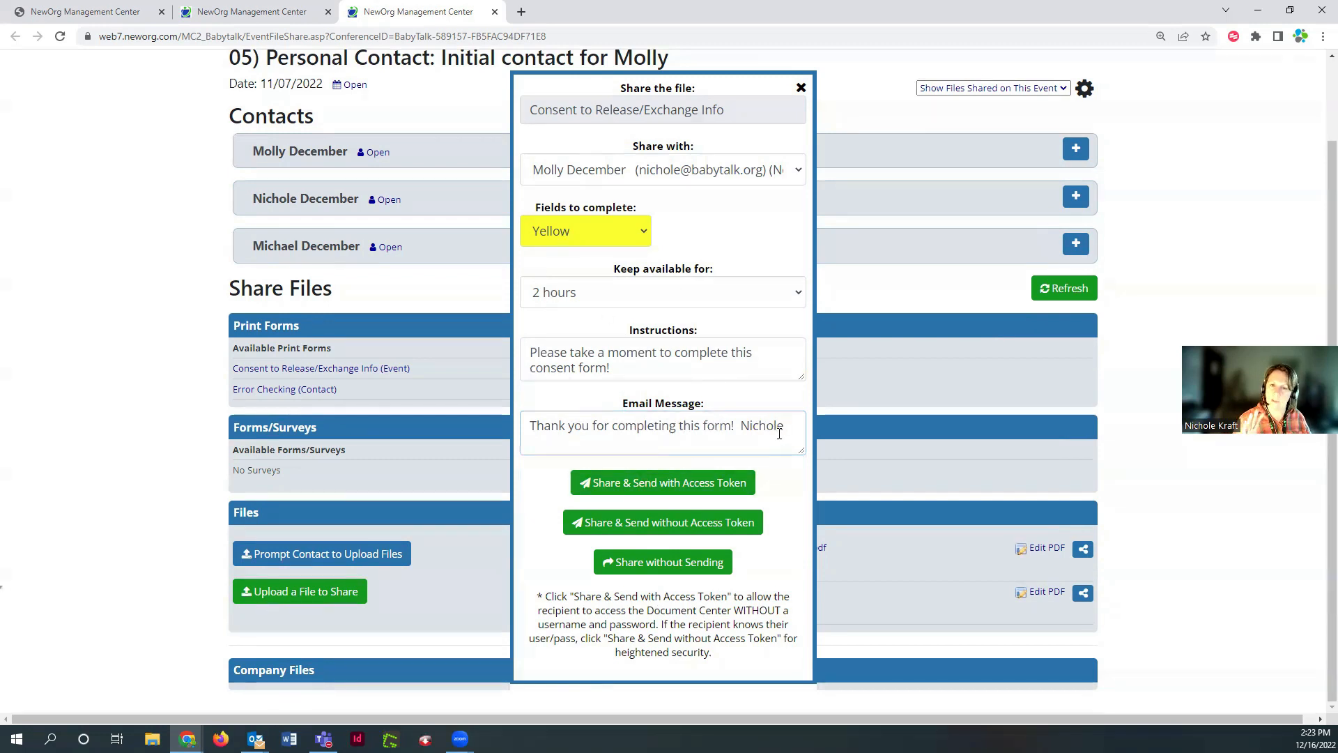
Send the consent form with an access token, confirm, and return to the Event Edit page
{"action": "left_click", "coordinate": [699, 487]}
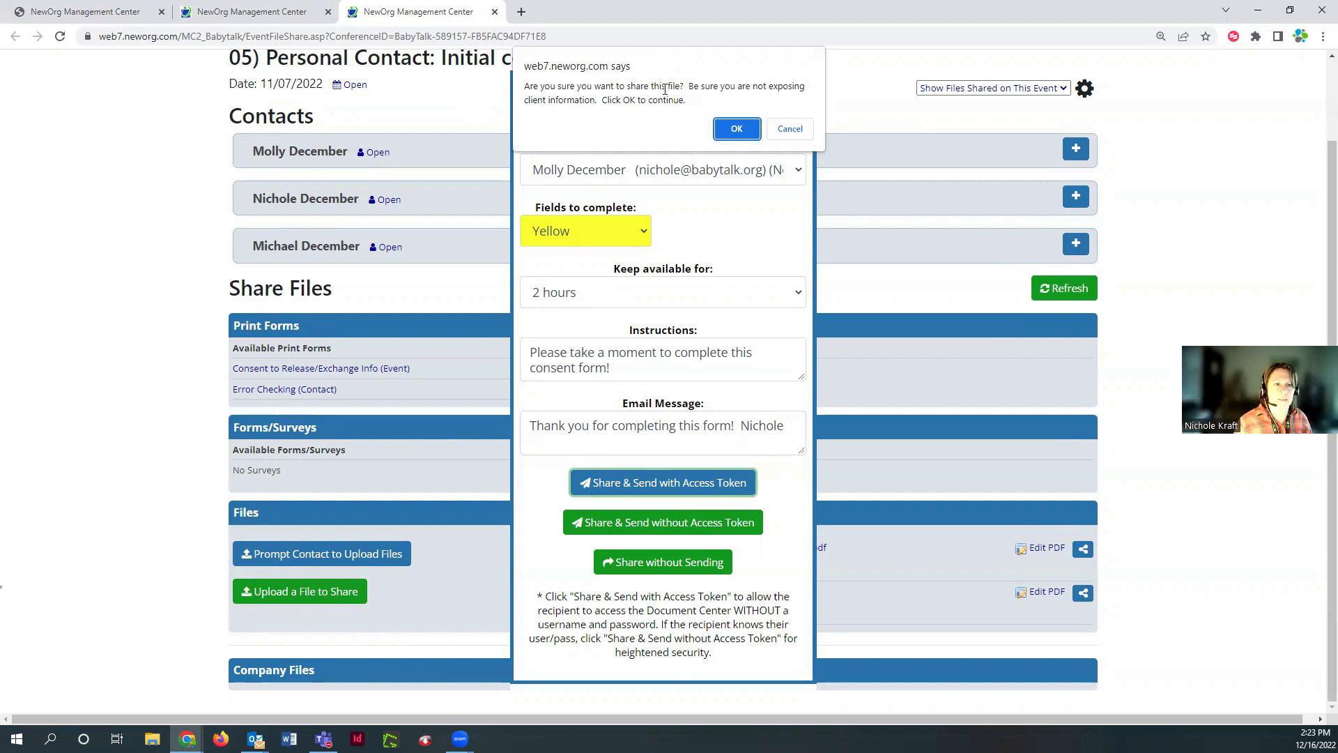
{"action": "left_click", "coordinate": [740, 129]}
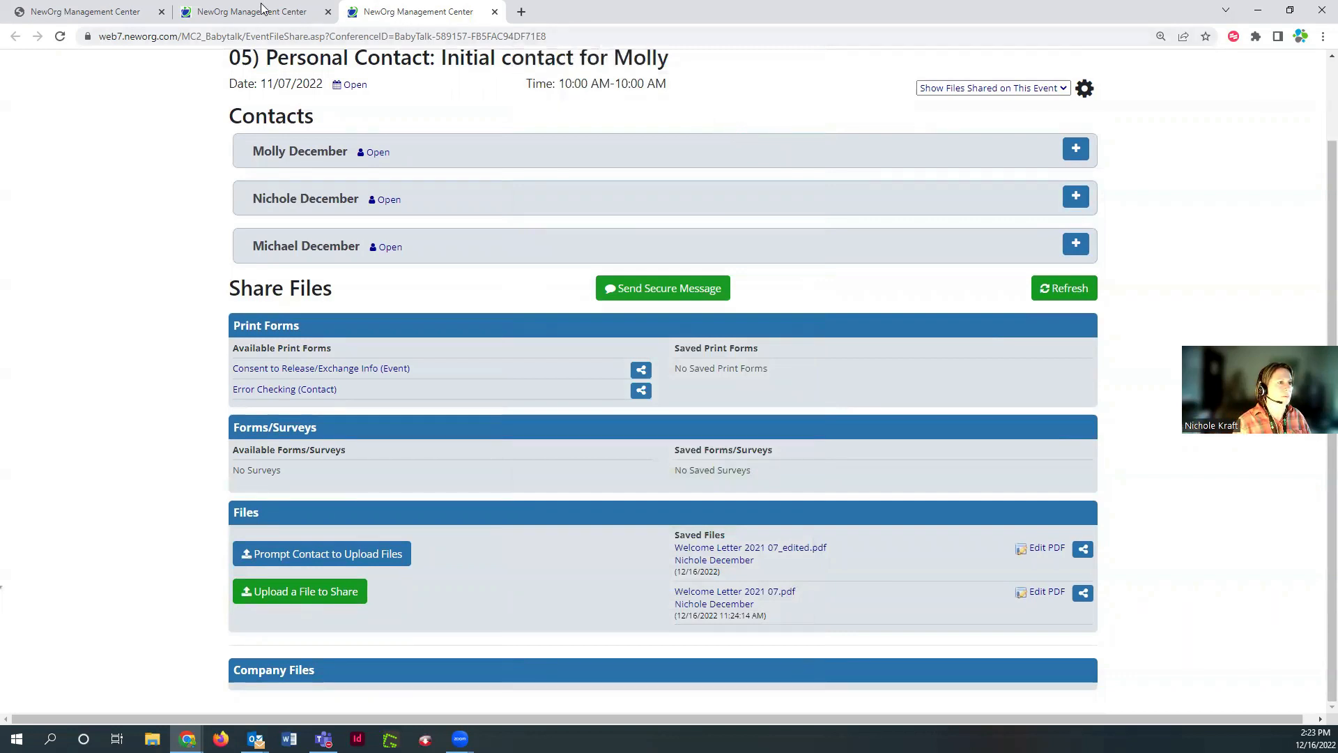
{"action": "mouse_move", "coordinate": [250, 14]}
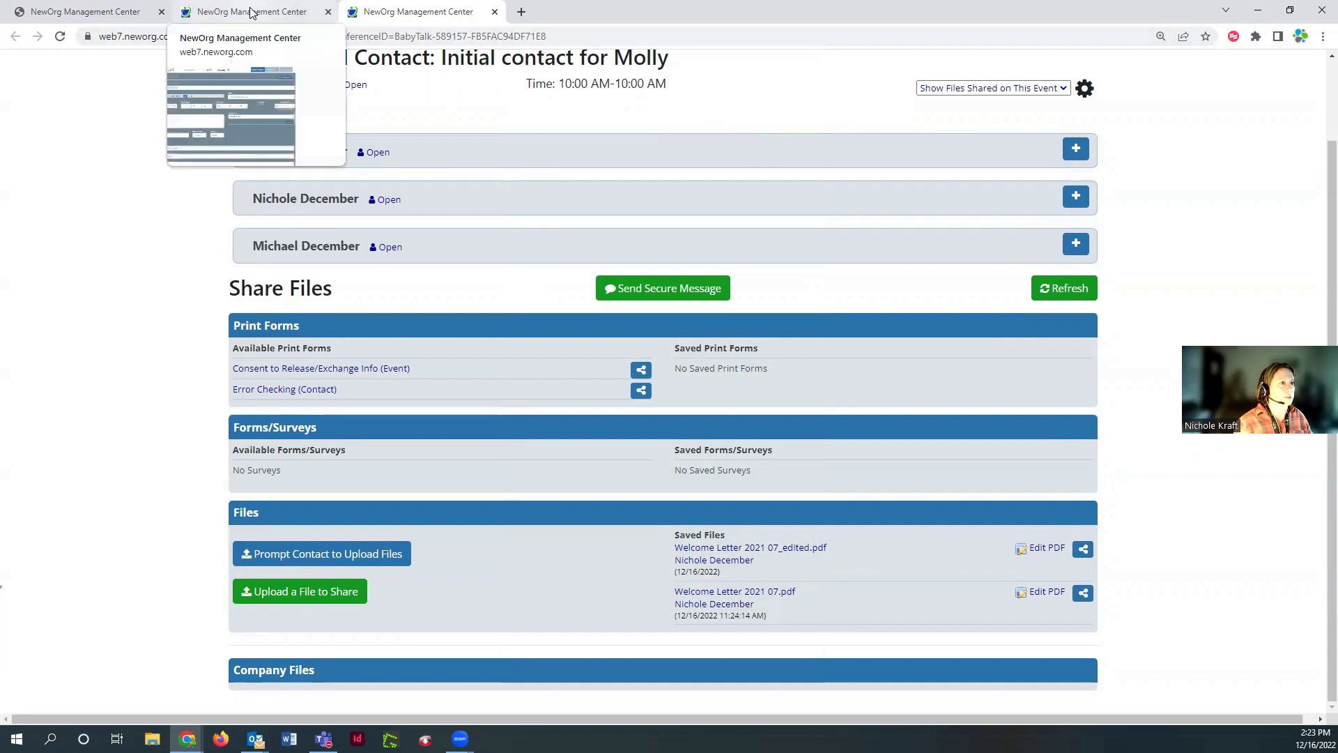
{"action": "left_click", "coordinate": [250, 14]}
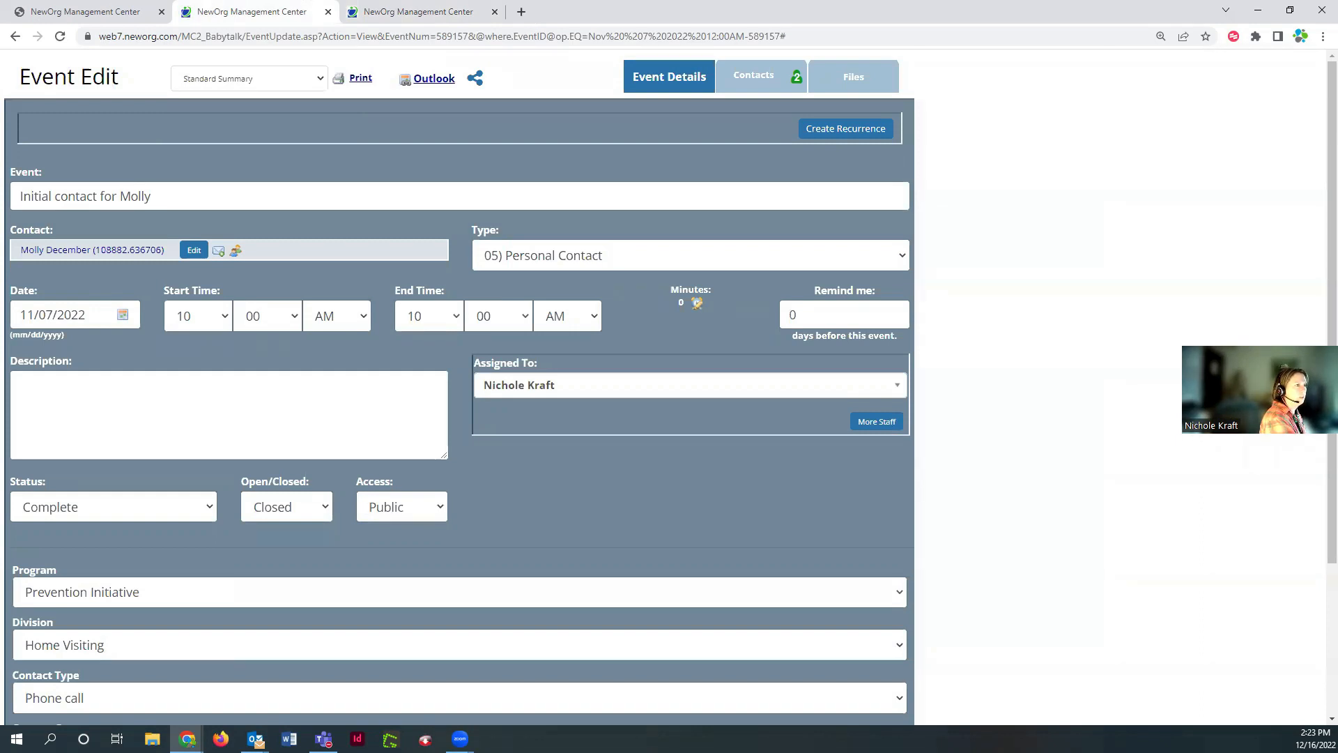
{"action": "key", "text": "alt+Tab"}
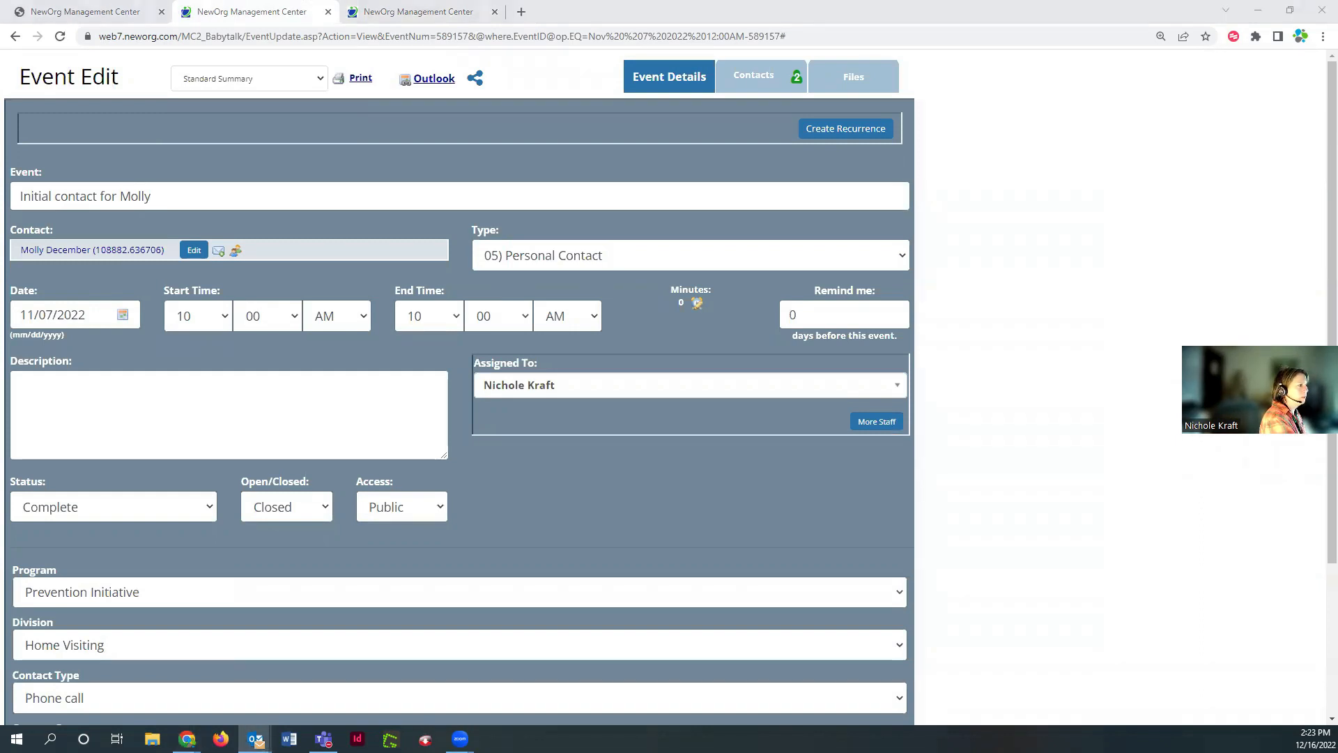
Bring Outlook onto this screen maximized, hide the task list, and open the 'Secure file shared' email
{"action": "left_click_drag", "start_coordinate": [1337, 127], "coordinate": [656, 127]}
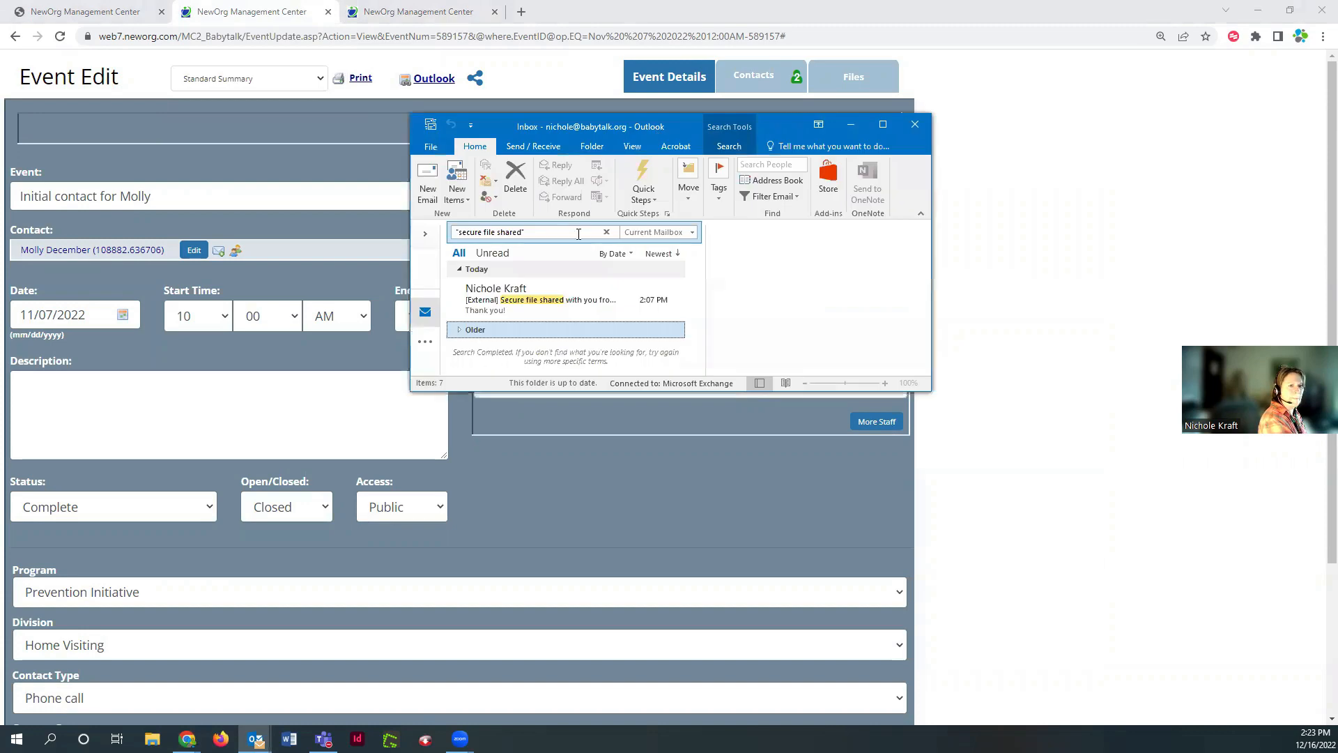
{"action": "left_click", "coordinate": [882, 124]}
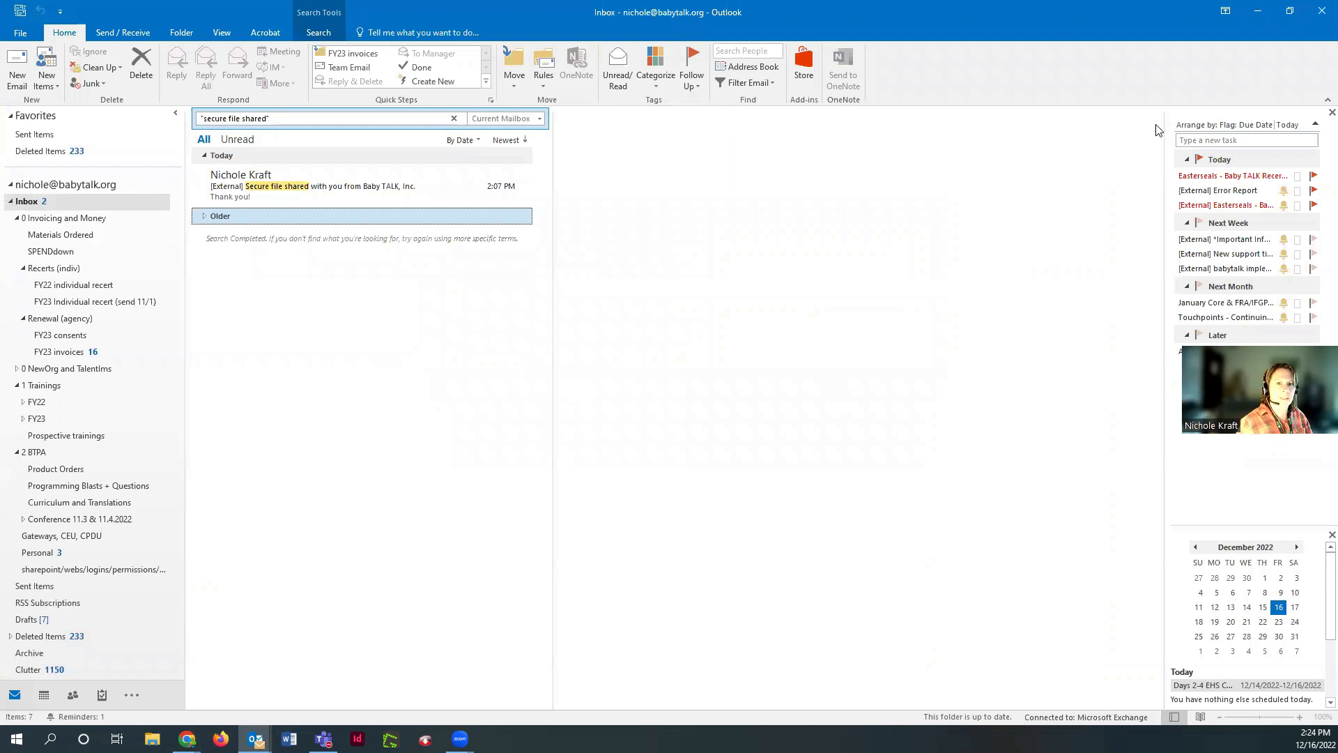
{"action": "left_click", "coordinate": [1317, 118]}
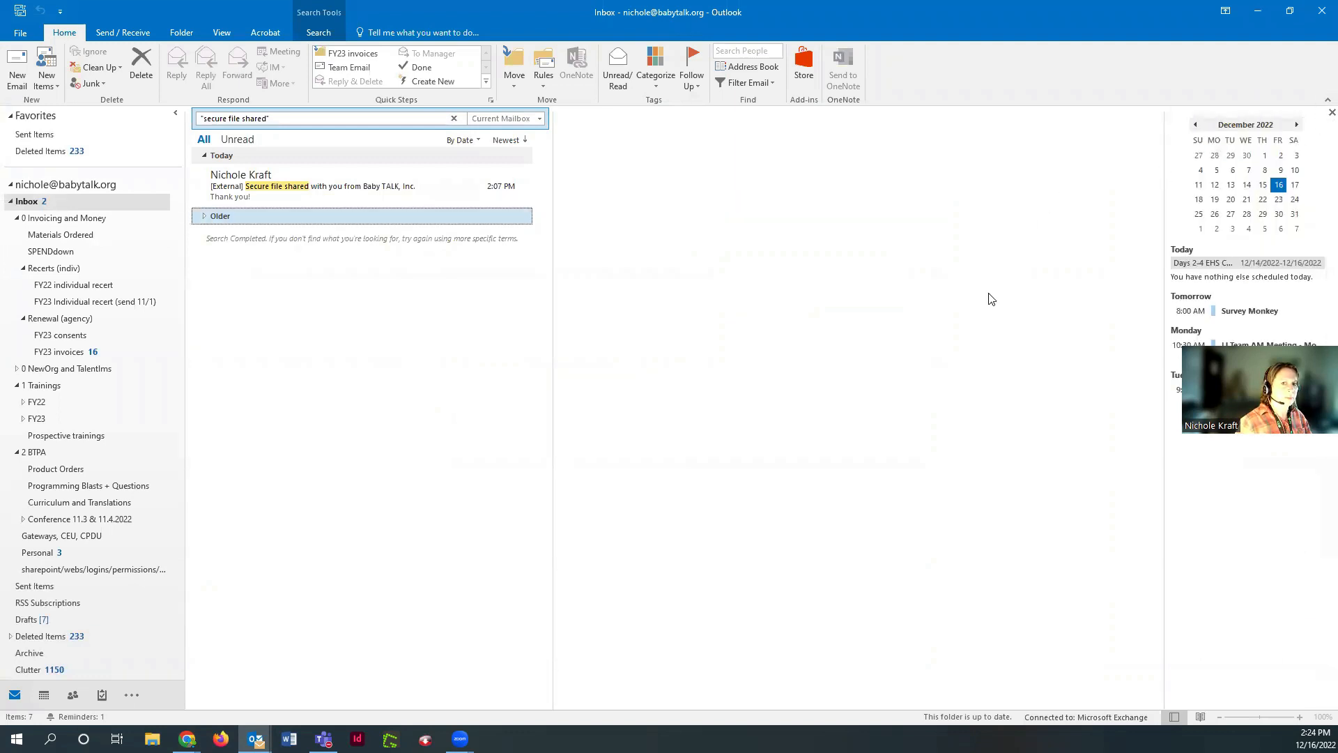
{"action": "left_click", "coordinate": [323, 189]}
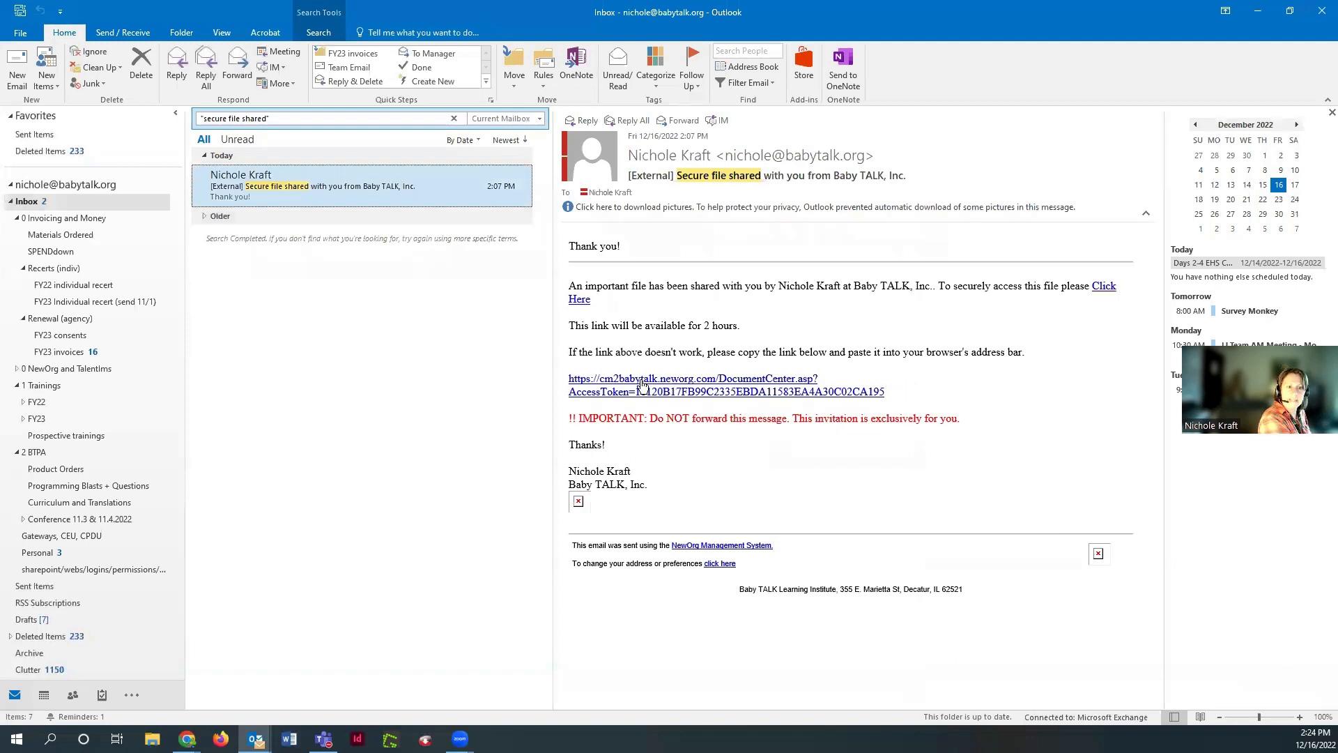
{"action": "mouse_move", "coordinate": [807, 395]}
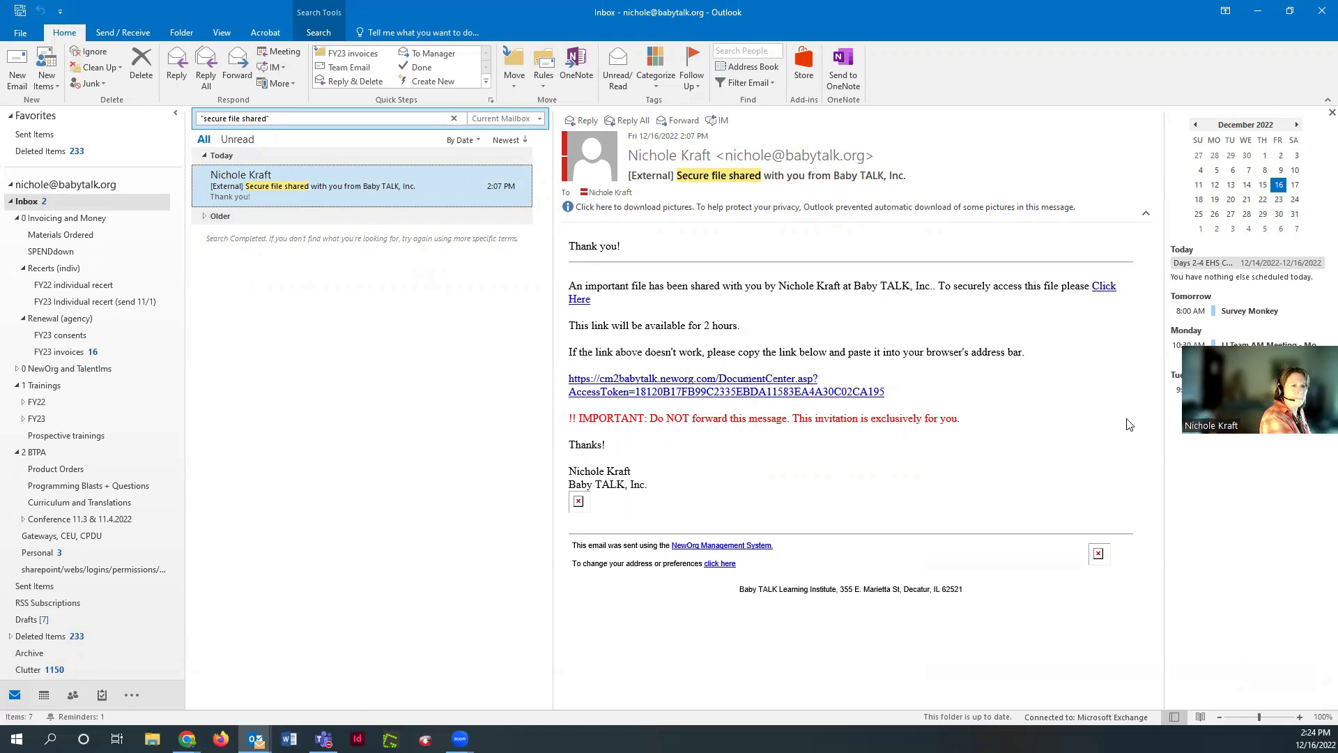
Follow the email's 'Click Here' link and open the second Consent to Release/Exchange Info form
{"action": "mouse_move", "coordinate": [579, 305]}
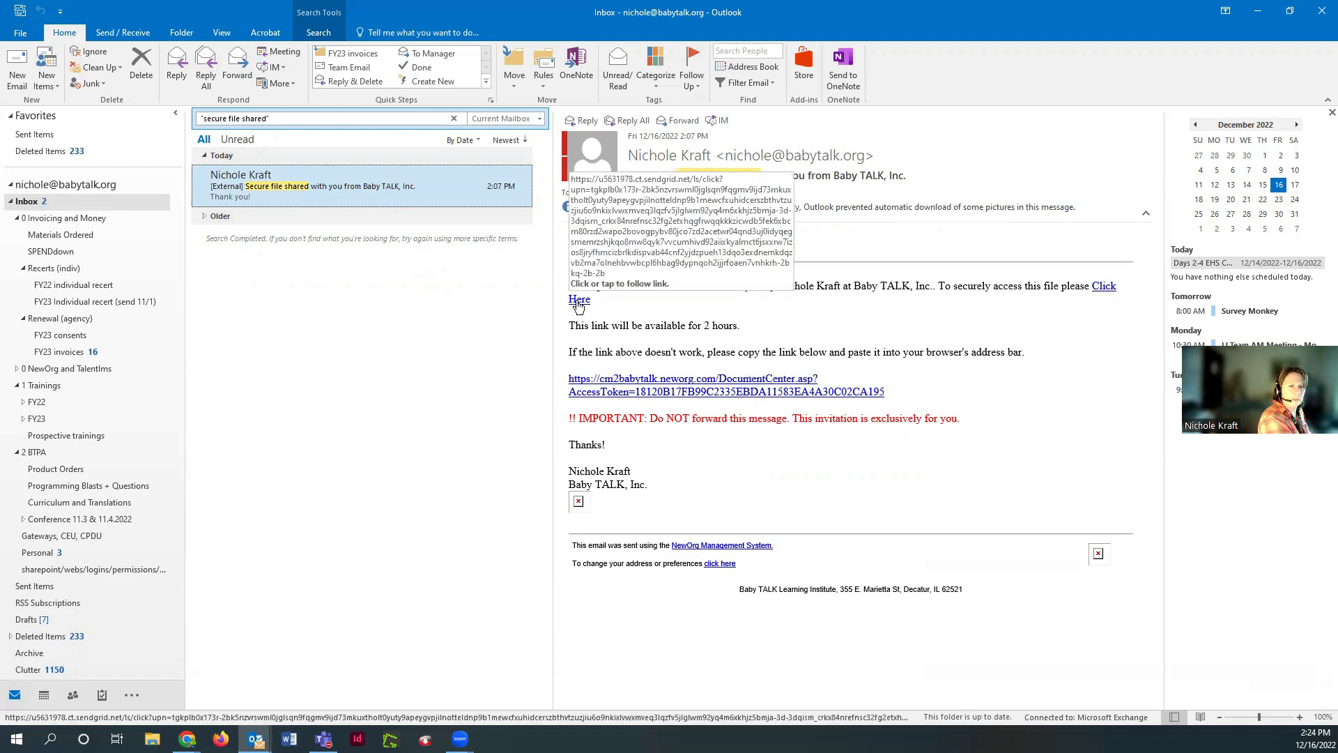
{"action": "left_click", "coordinate": [579, 305]}
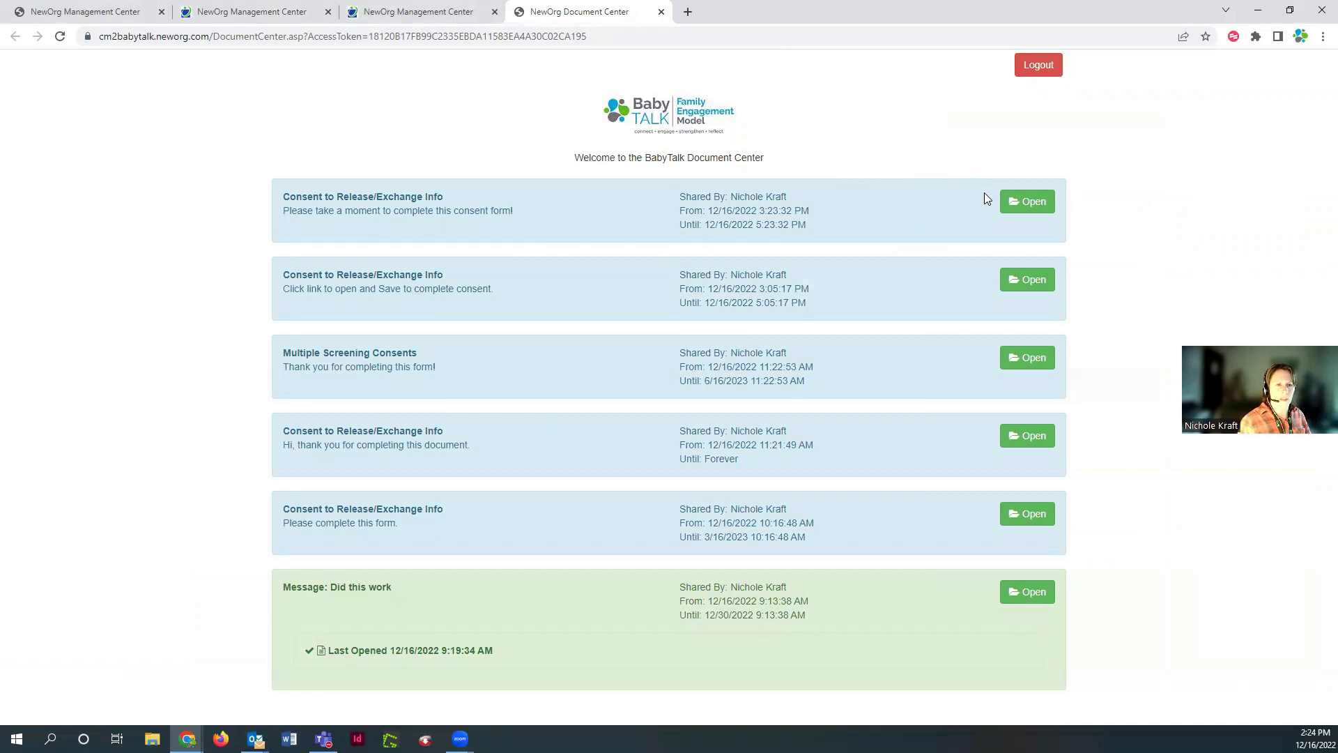
{"action": "left_click", "coordinate": [1020, 279]}
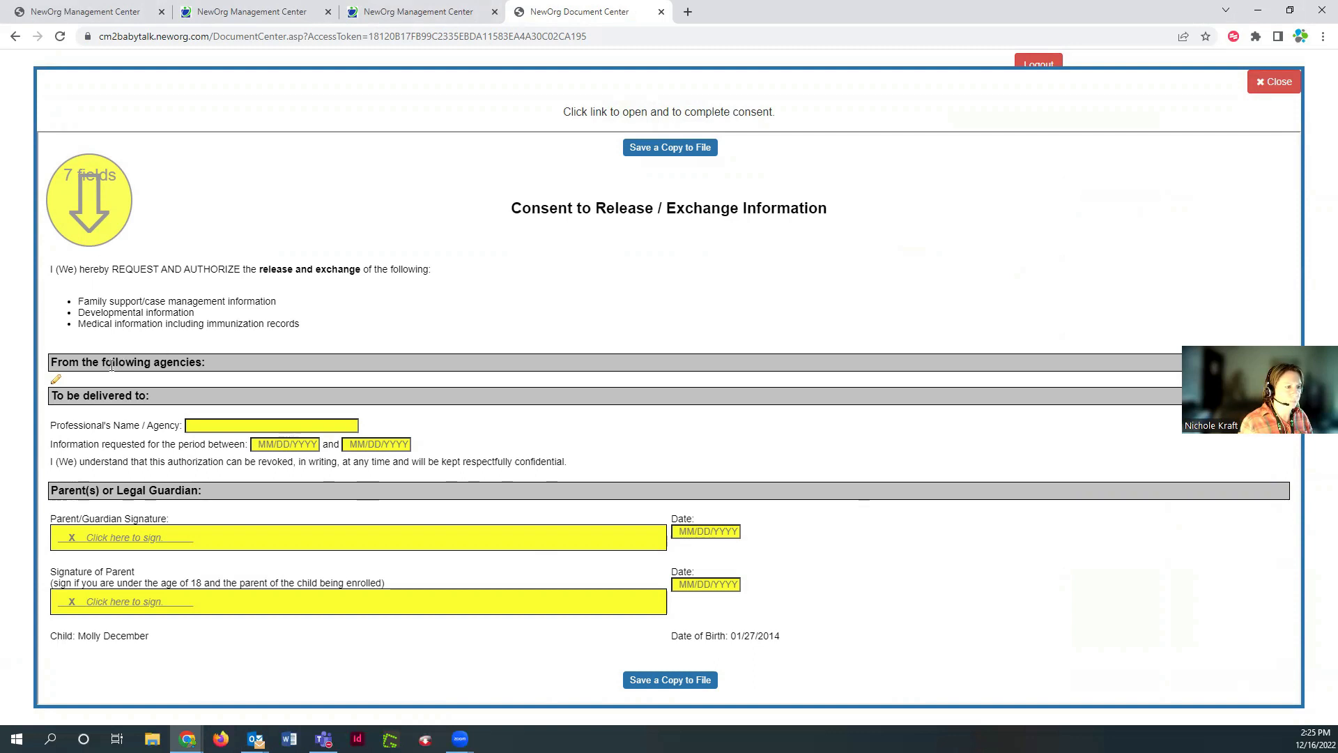
Enter 'BTLI, Decatur local, etc.' as the releasing agencies and fill in the professional's name and agency
{"action": "left_click", "coordinate": [55, 380]}
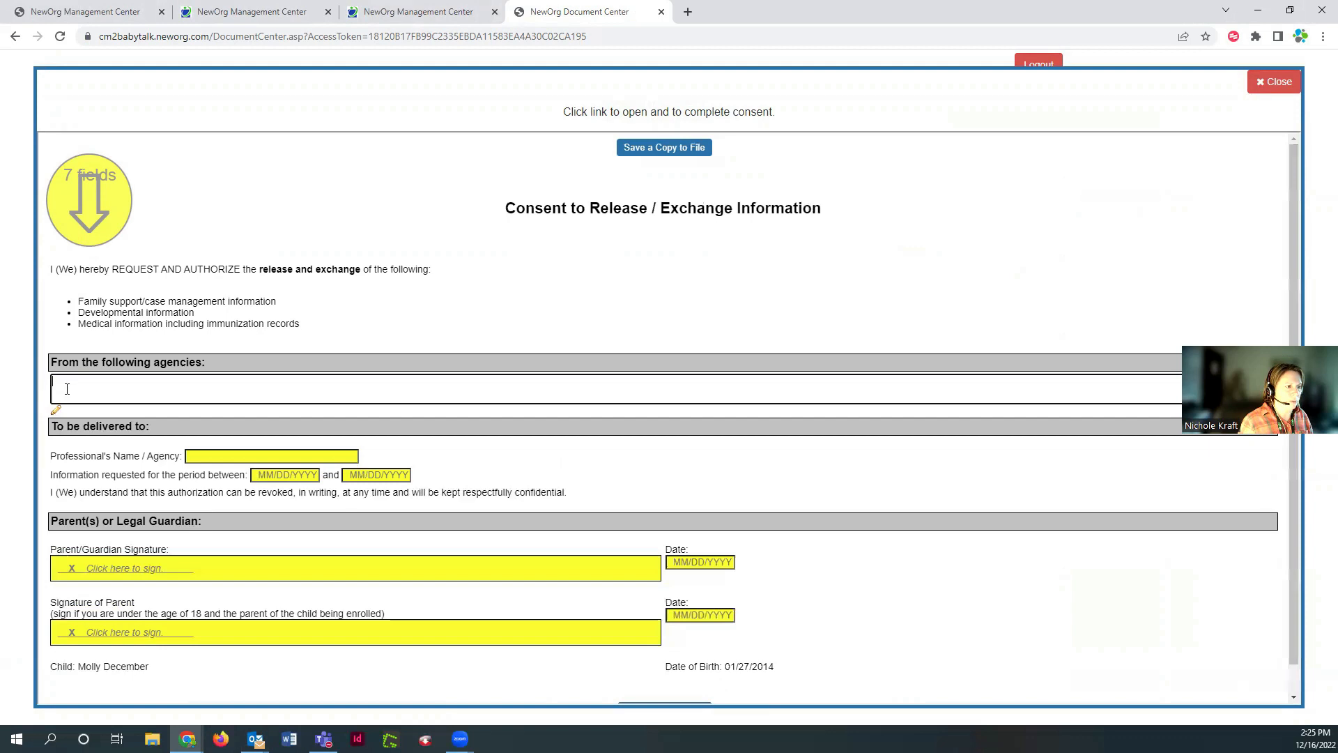
{"action": "type", "text": "BTLI, Decatur local, etc."}
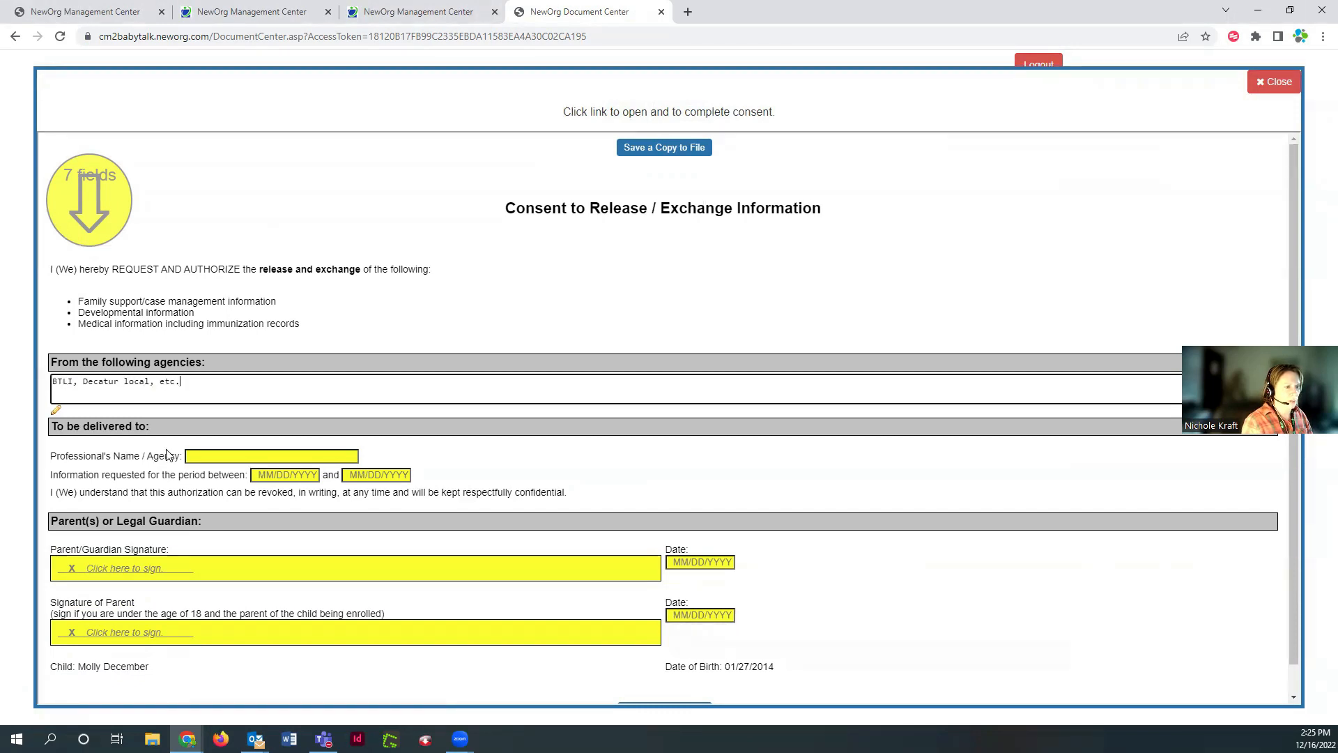
{"action": "left_click", "coordinate": [239, 457]}
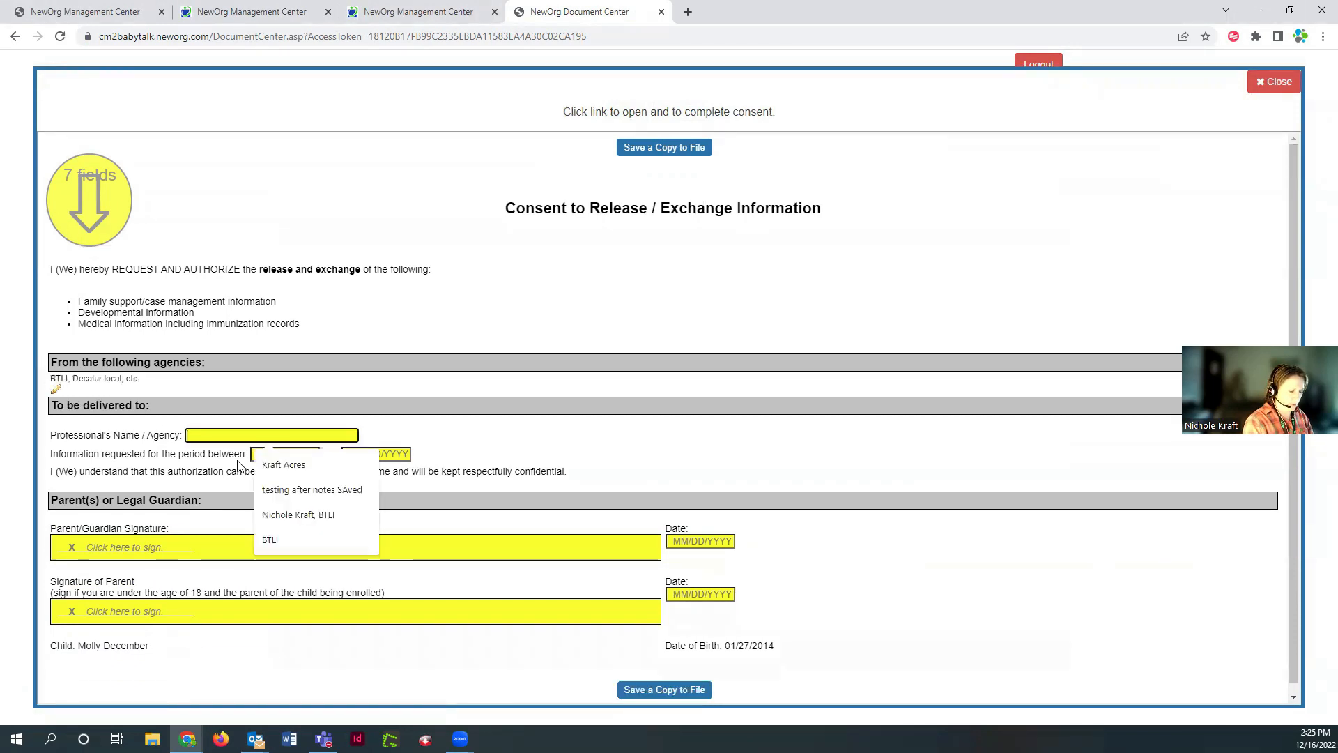
{"action": "type", "text": "Nichole Kr"}
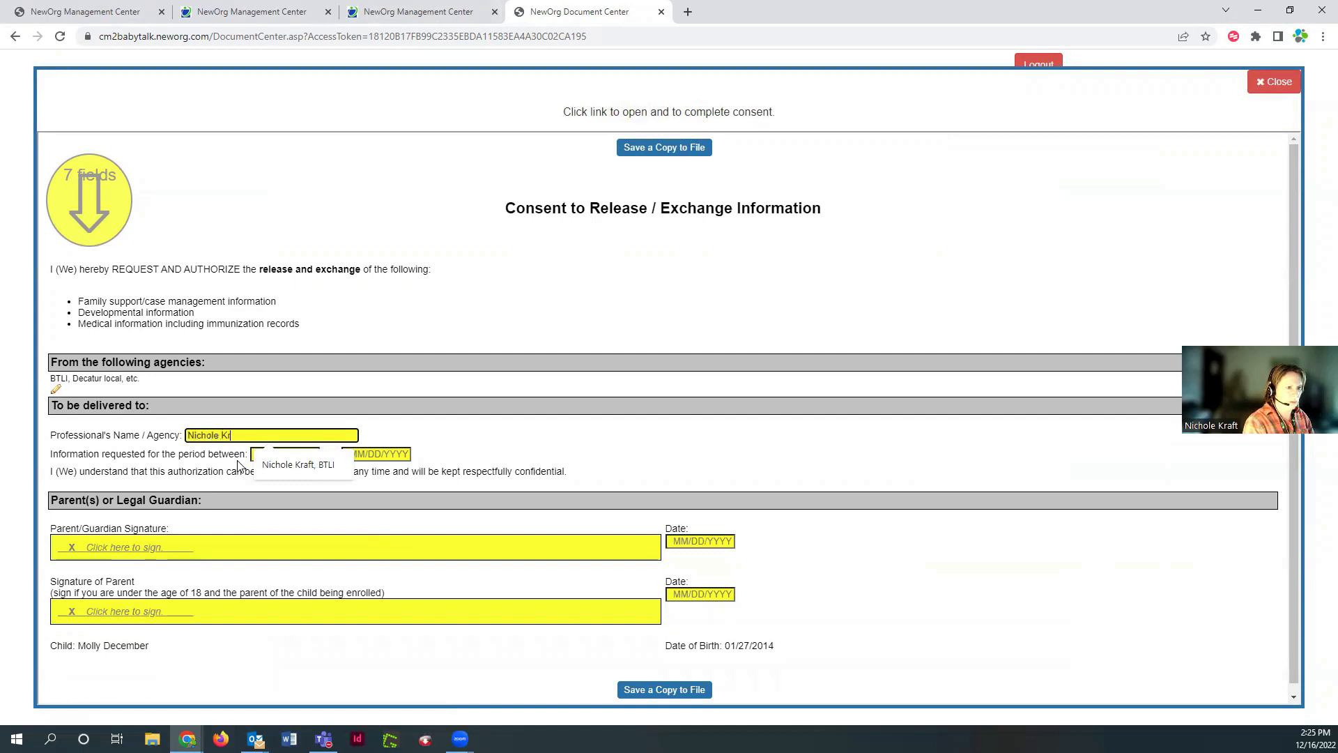
{"action": "type", "text": "af"}
{"action": "left_click", "coordinate": [270, 465]}
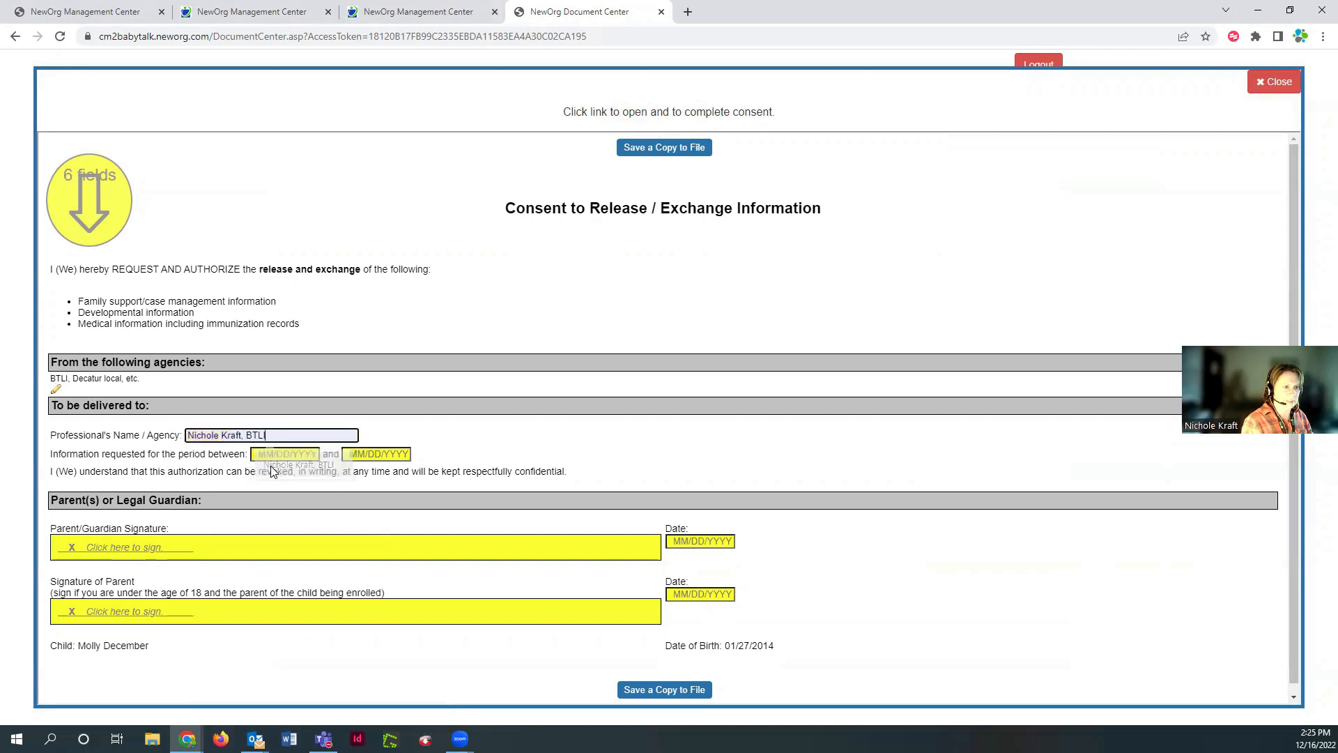
Set the release period from 7/1/2022 to 6/30/2023
{"action": "left_click", "coordinate": [283, 454]}
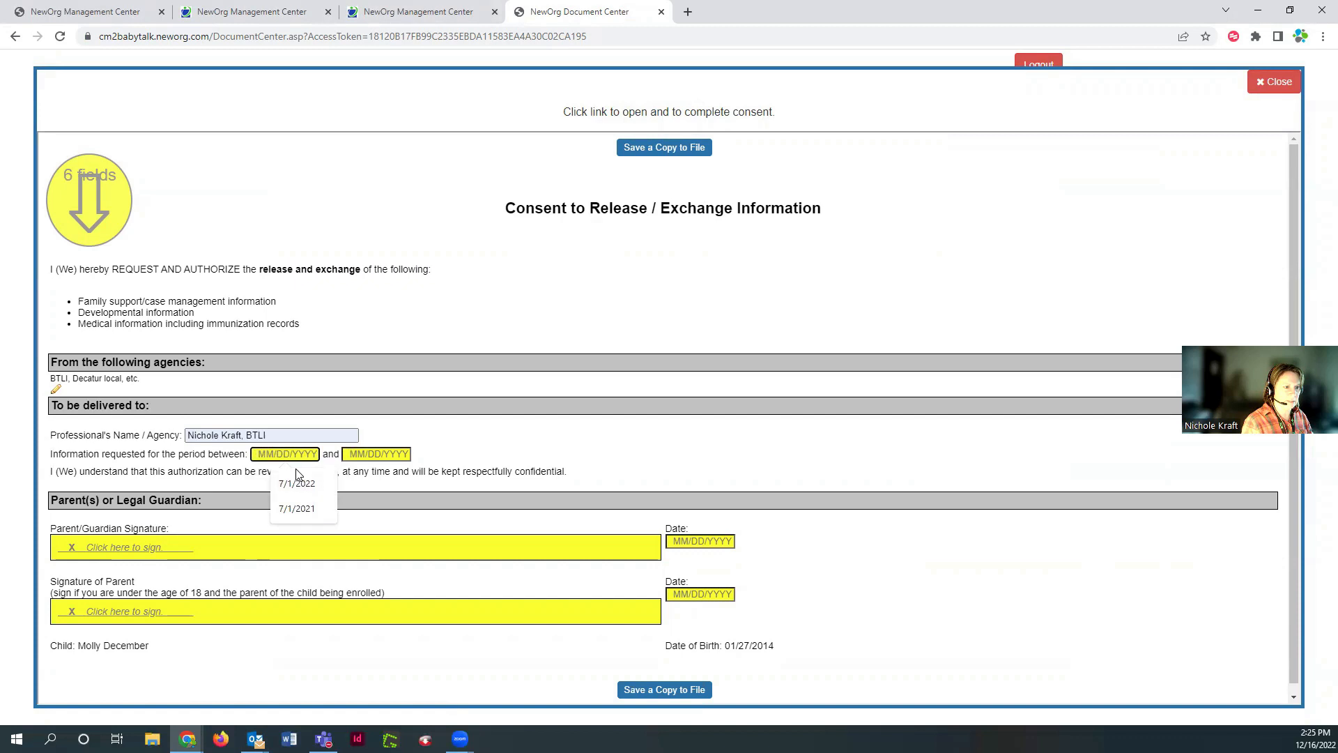
{"action": "left_click", "coordinate": [298, 484]}
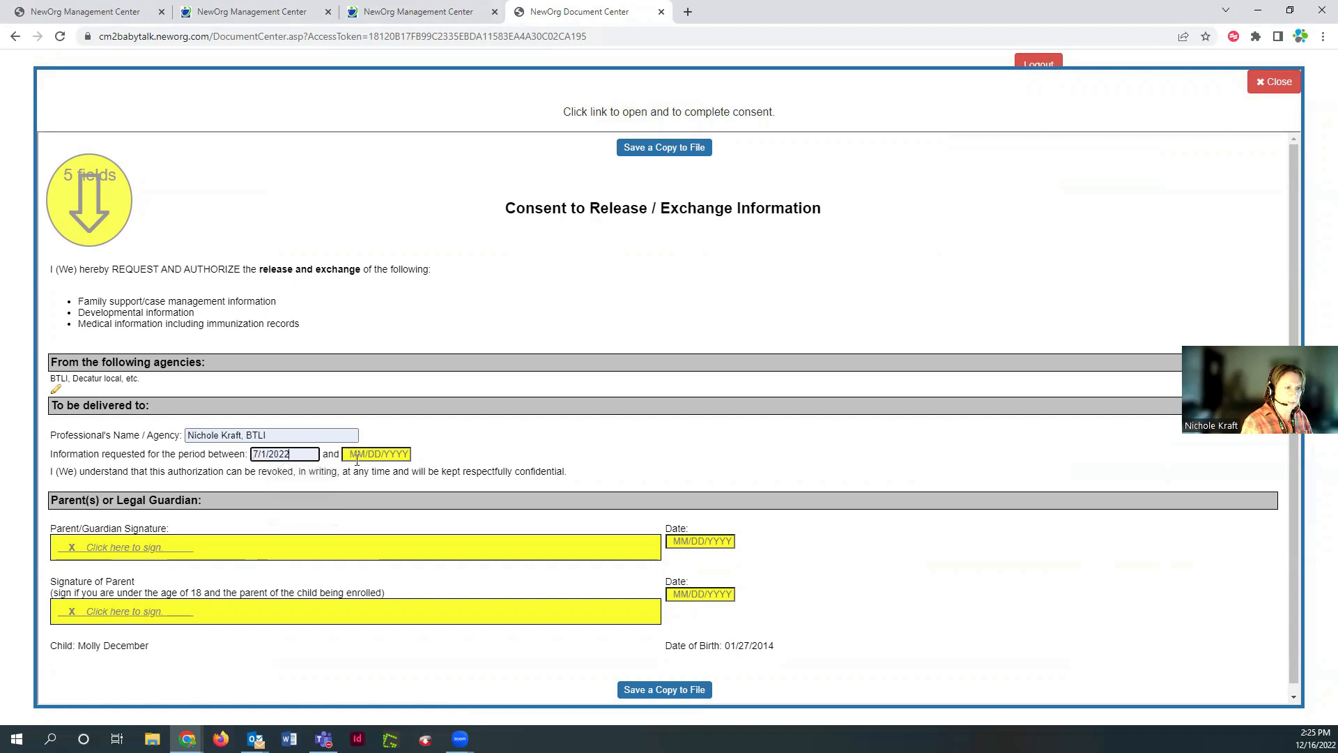
{"action": "left_click", "coordinate": [357, 454]}
{"action": "left_click", "coordinate": [416, 478]}
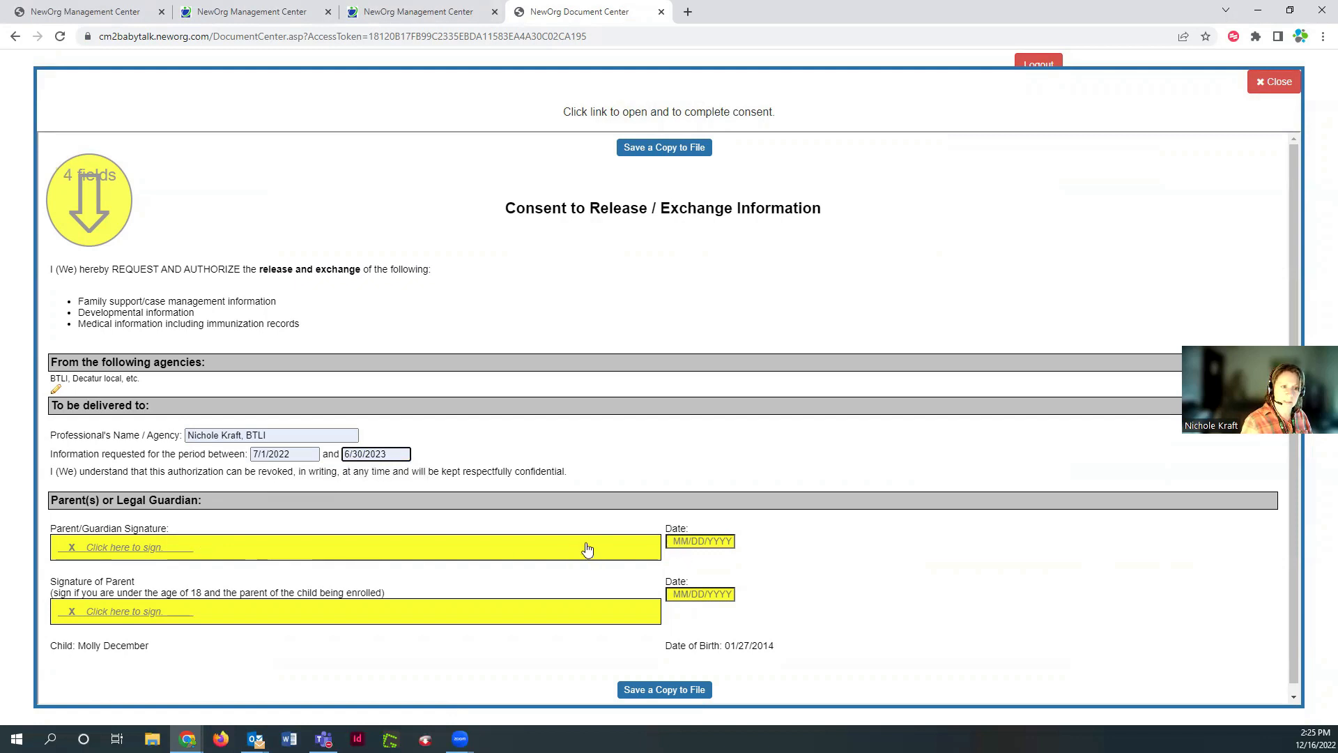
Draw the guardian signature, date it 12/16/2022, and save a copy of the form
{"action": "left_click", "coordinate": [204, 546]}
{"action": "mouse_move", "coordinate": [526, 429]}
{"action": "left_mouse_down"}
{"action": "mouse_move", "coordinate": [676, 378]}
{"action": "mouse_move", "coordinate": [745, 467]}
{"action": "left_mouse_up"}
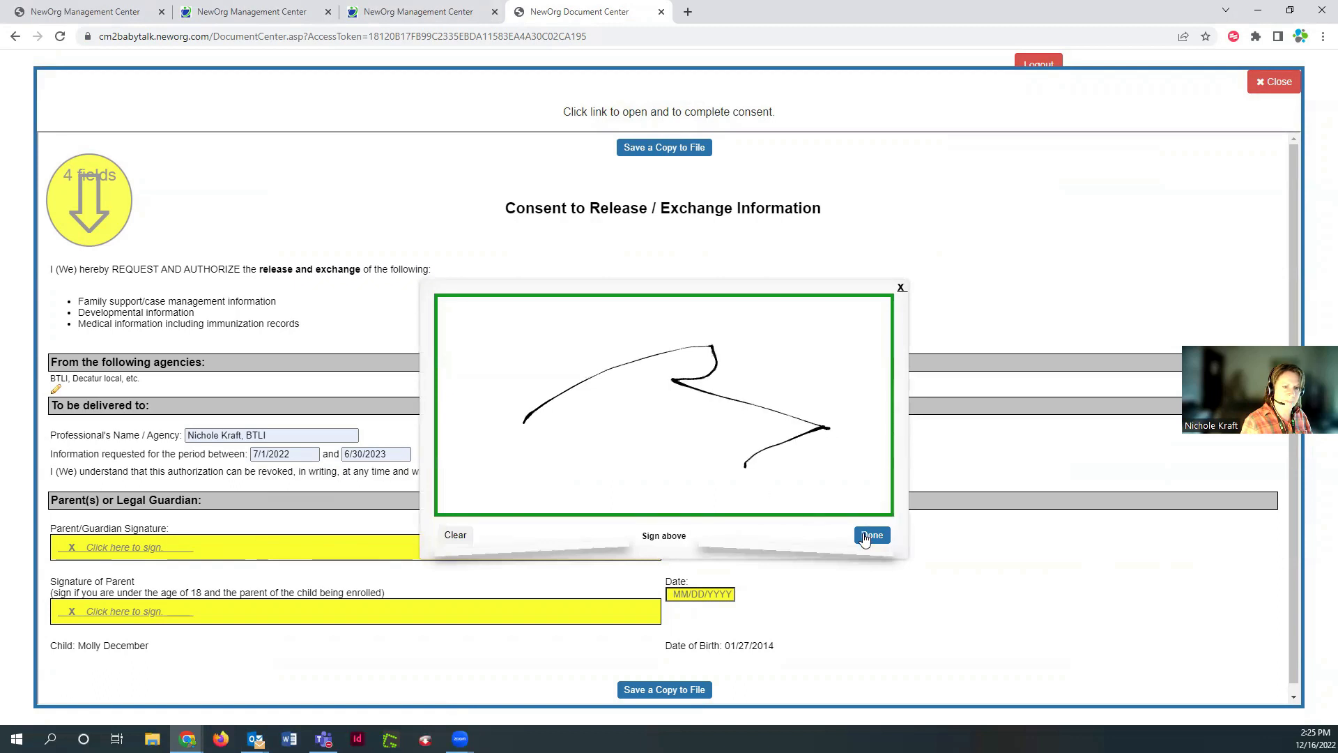
{"action": "left_click", "coordinate": [871, 535]}
{"action": "left_click", "coordinate": [674, 541]}
{"action": "left_click", "coordinate": [707, 568]}
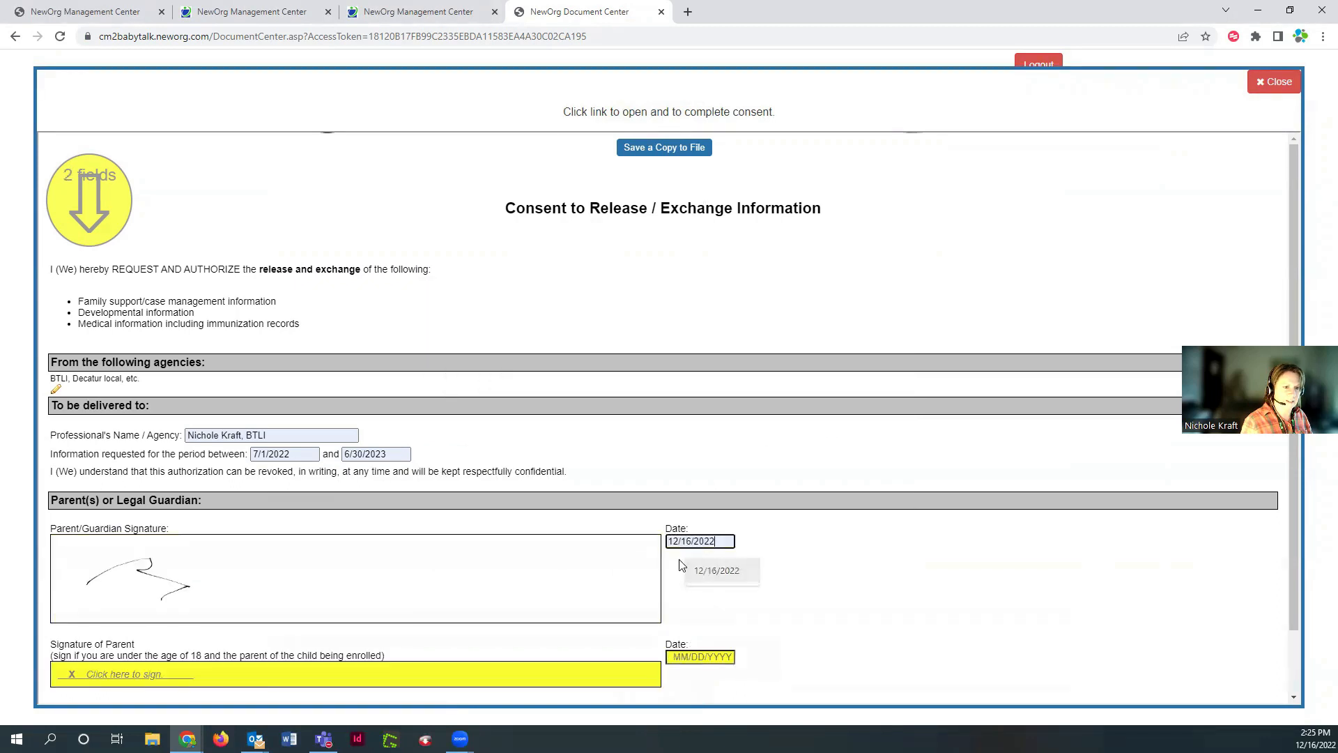
{"action": "scroll", "coordinate": [535, 513], "scroll_direction": "down", "scroll_amount": 2}
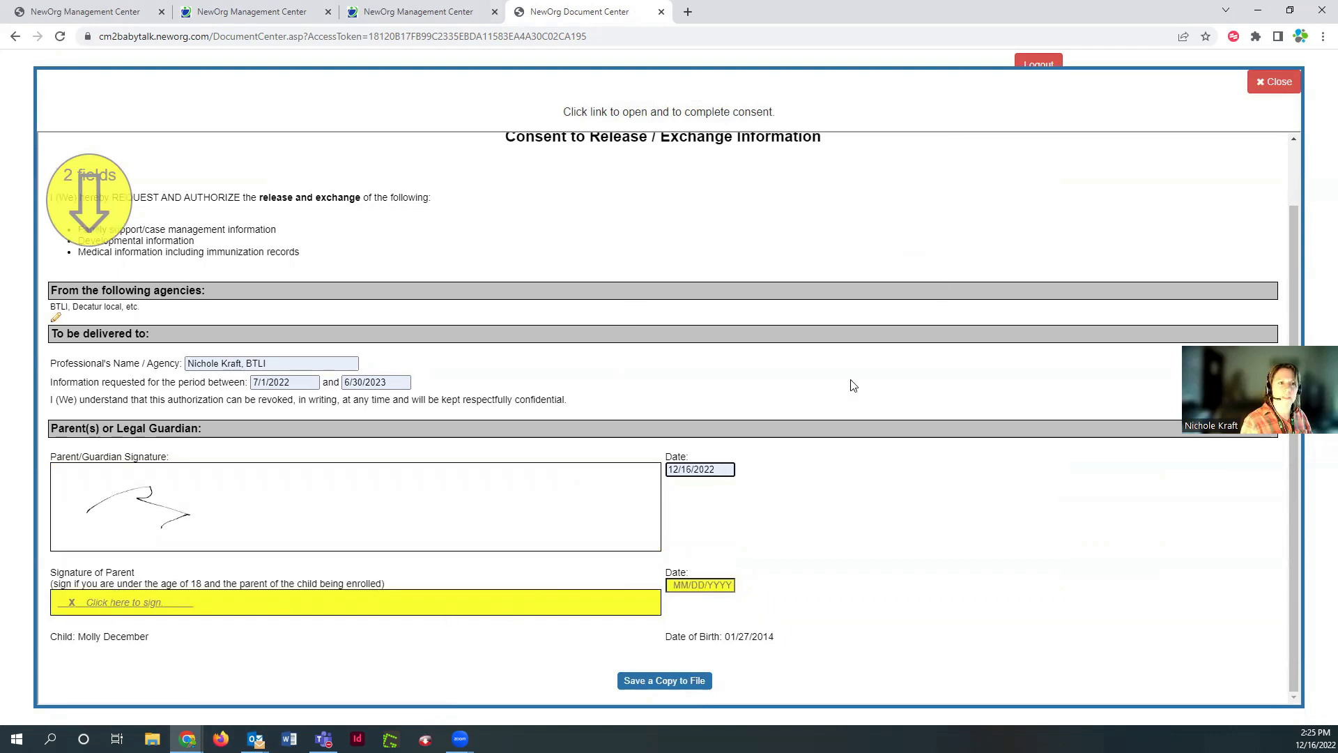
{"action": "left_click", "coordinate": [679, 682]}
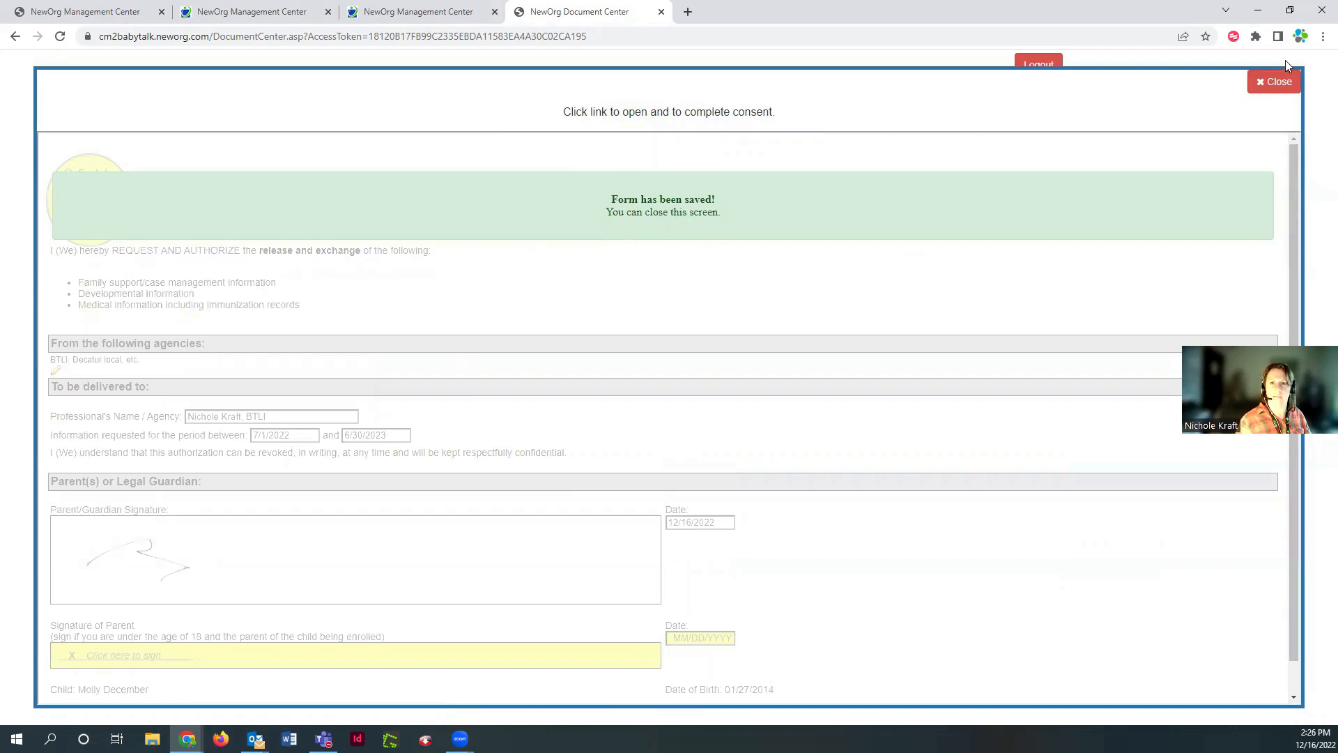
Close the consent form and Document Center, save the event, and show its Files tab
{"action": "left_click", "coordinate": [1281, 81]}
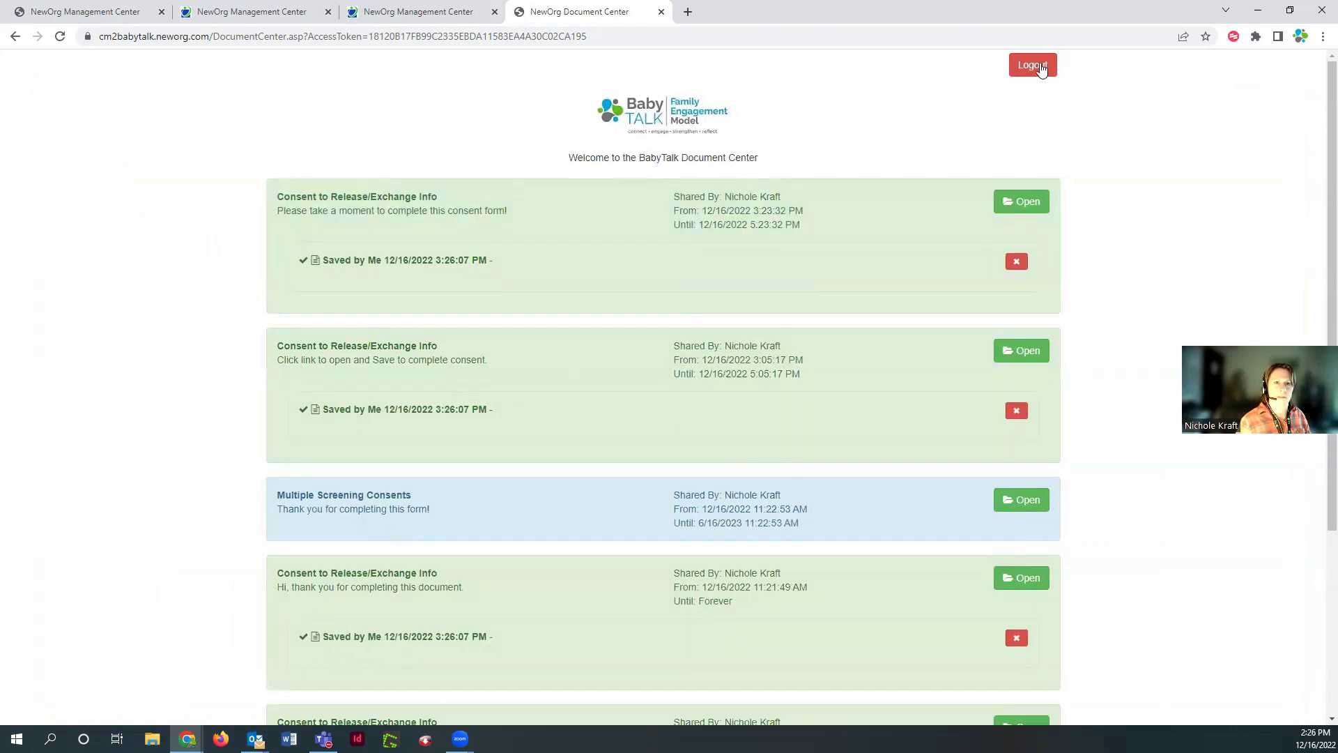
{"action": "left_click", "coordinate": [661, 12]}
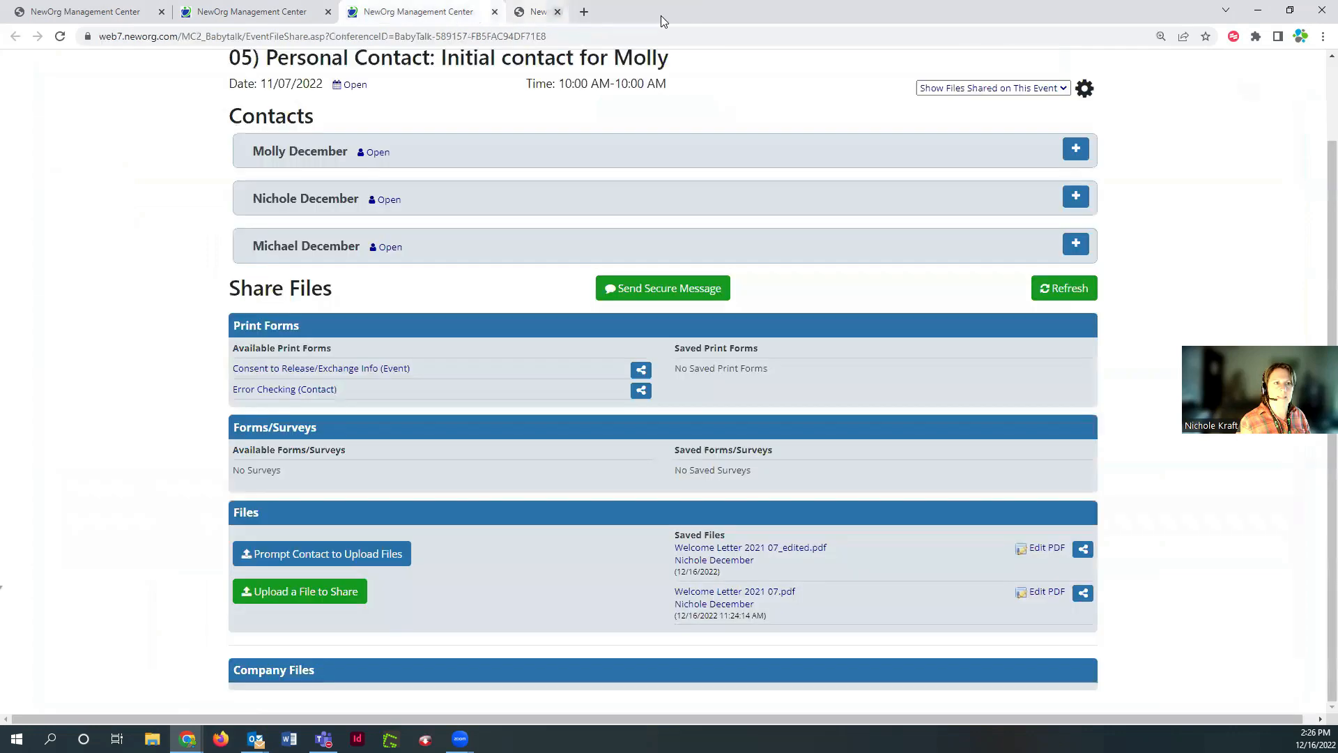
{"action": "left_click", "coordinate": [269, 13]}
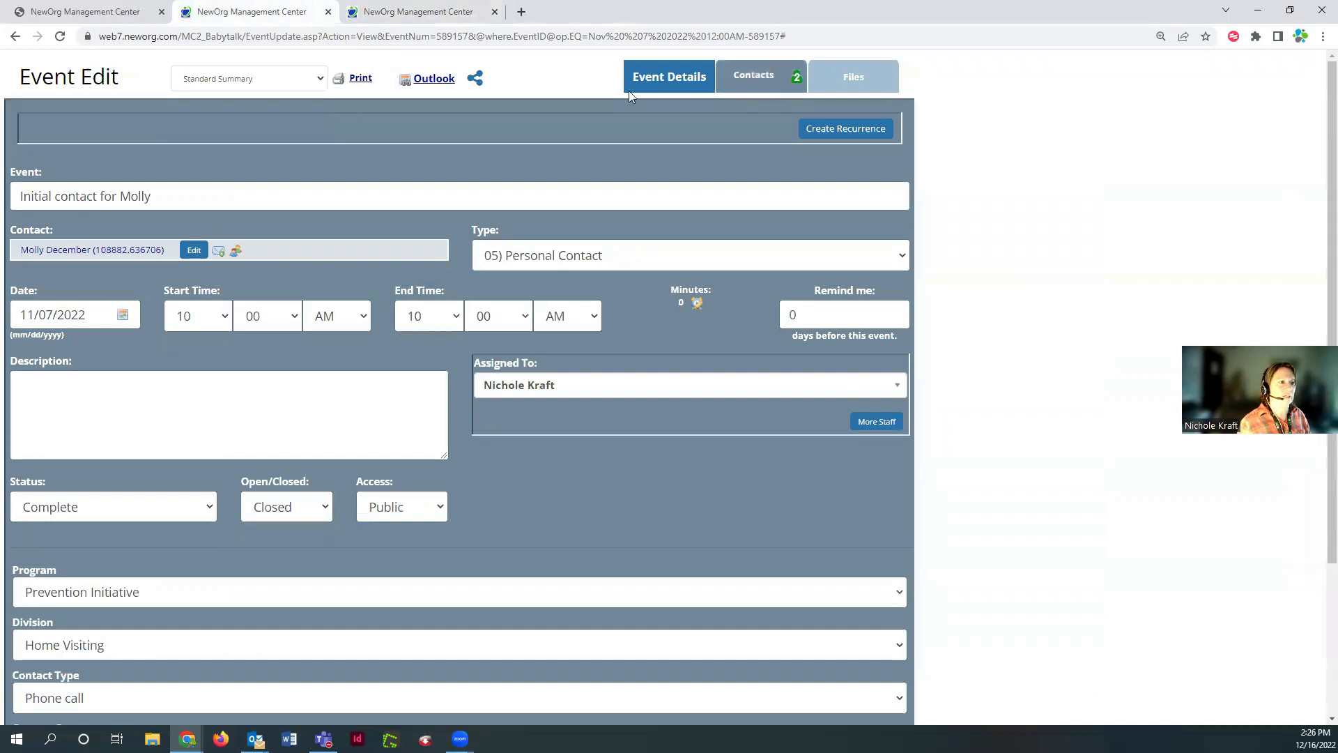
{"action": "scroll", "coordinate": [307, 442], "scroll_direction": "down", "scroll_amount": 3}
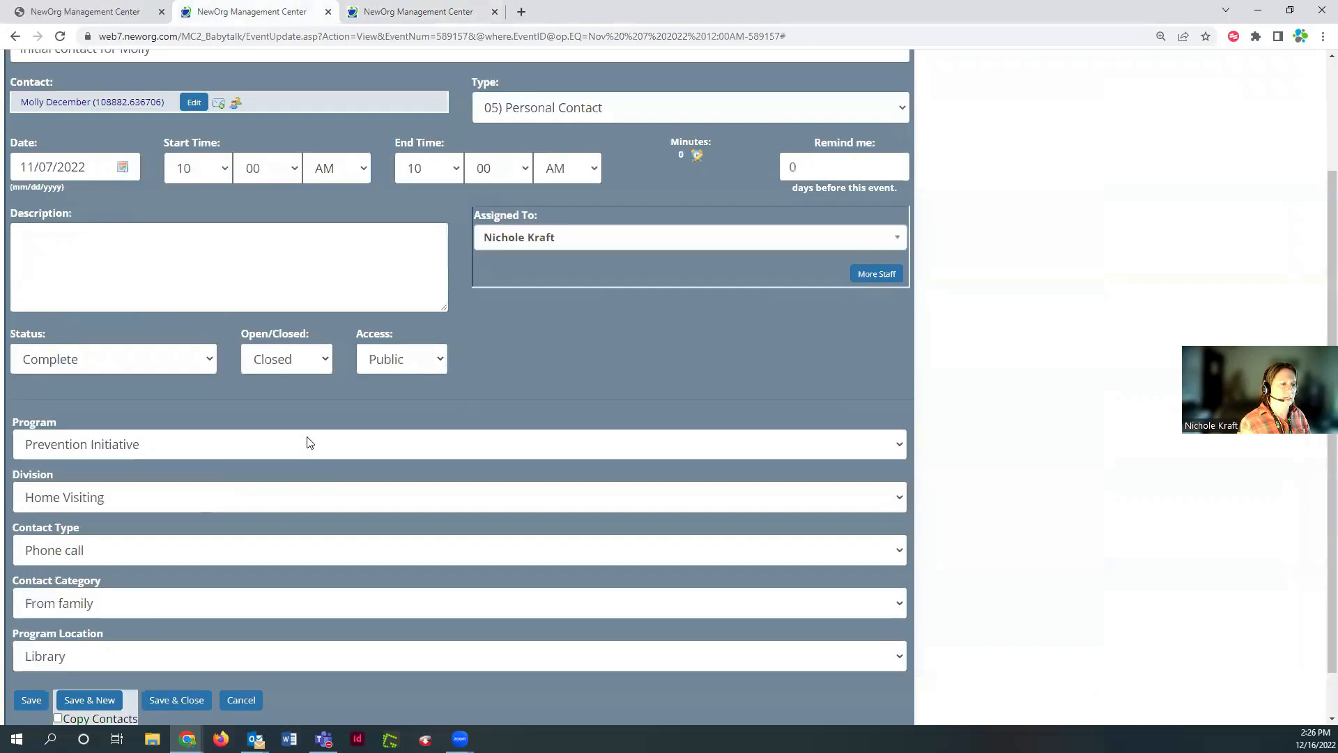
{"action": "left_click", "coordinate": [31, 646]}
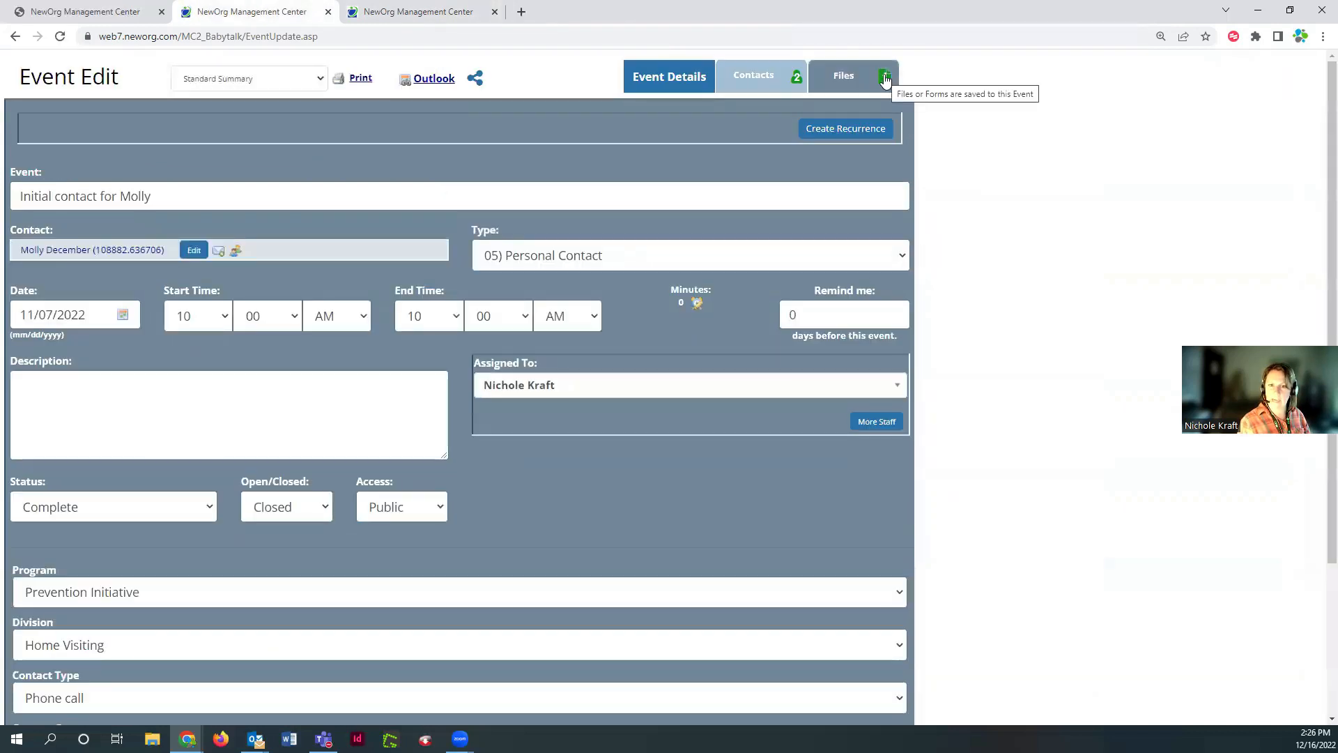
{"action": "left_click", "coordinate": [839, 80]}
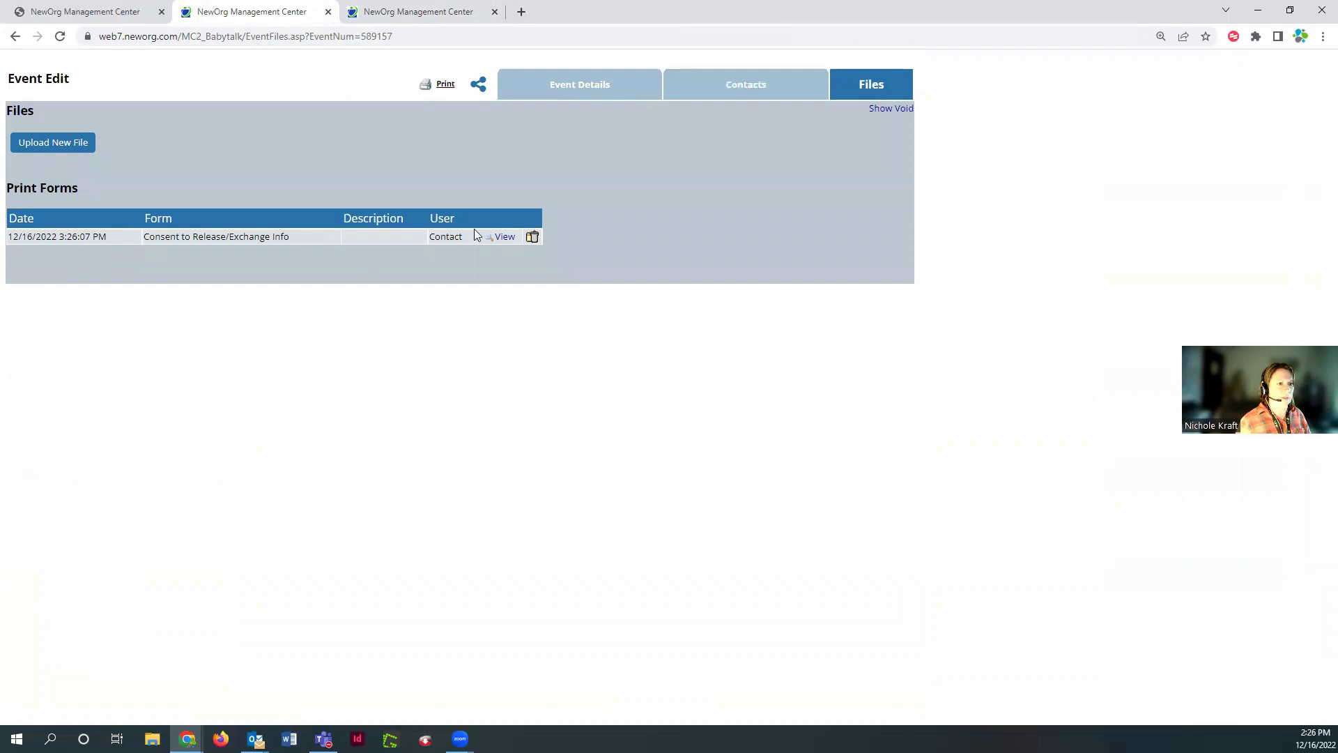
View the saved consent form, then close the event files and form view pages
{"action": "left_click", "coordinate": [504, 237]}
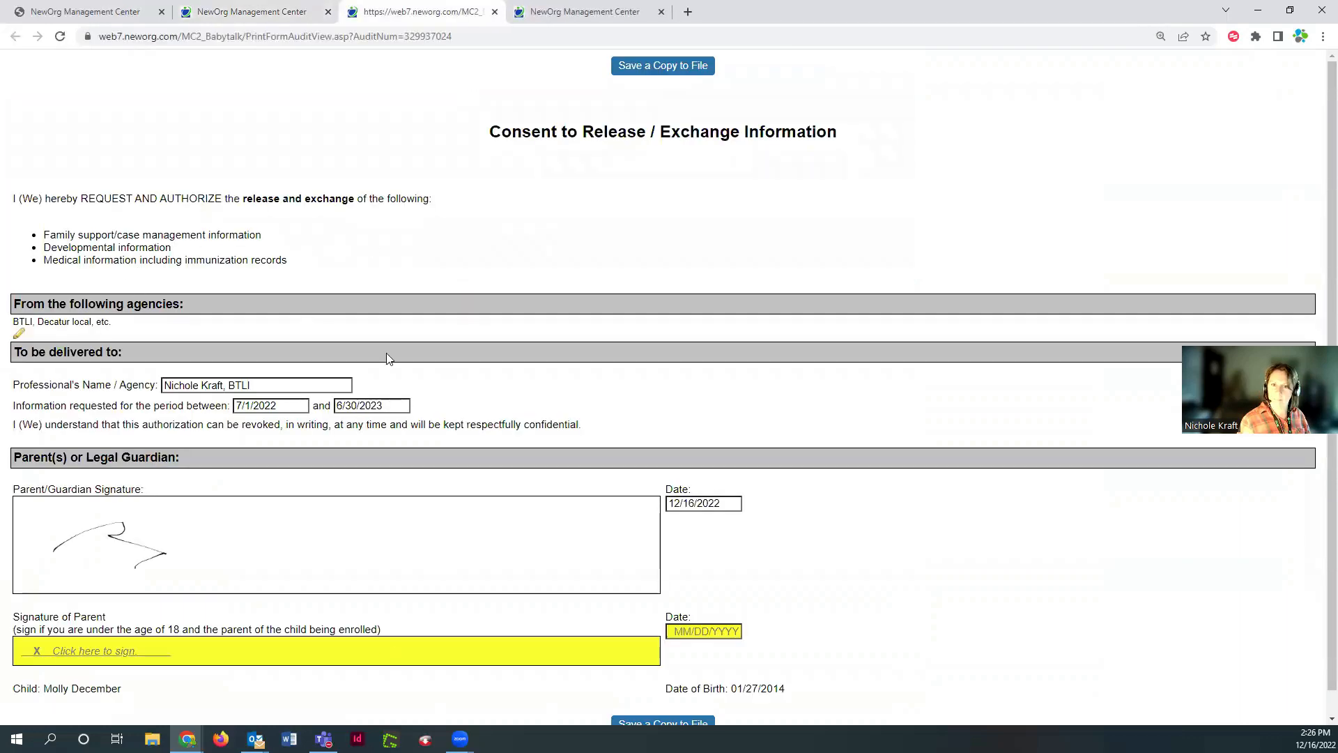
{"action": "left_click", "coordinate": [302, 18]}
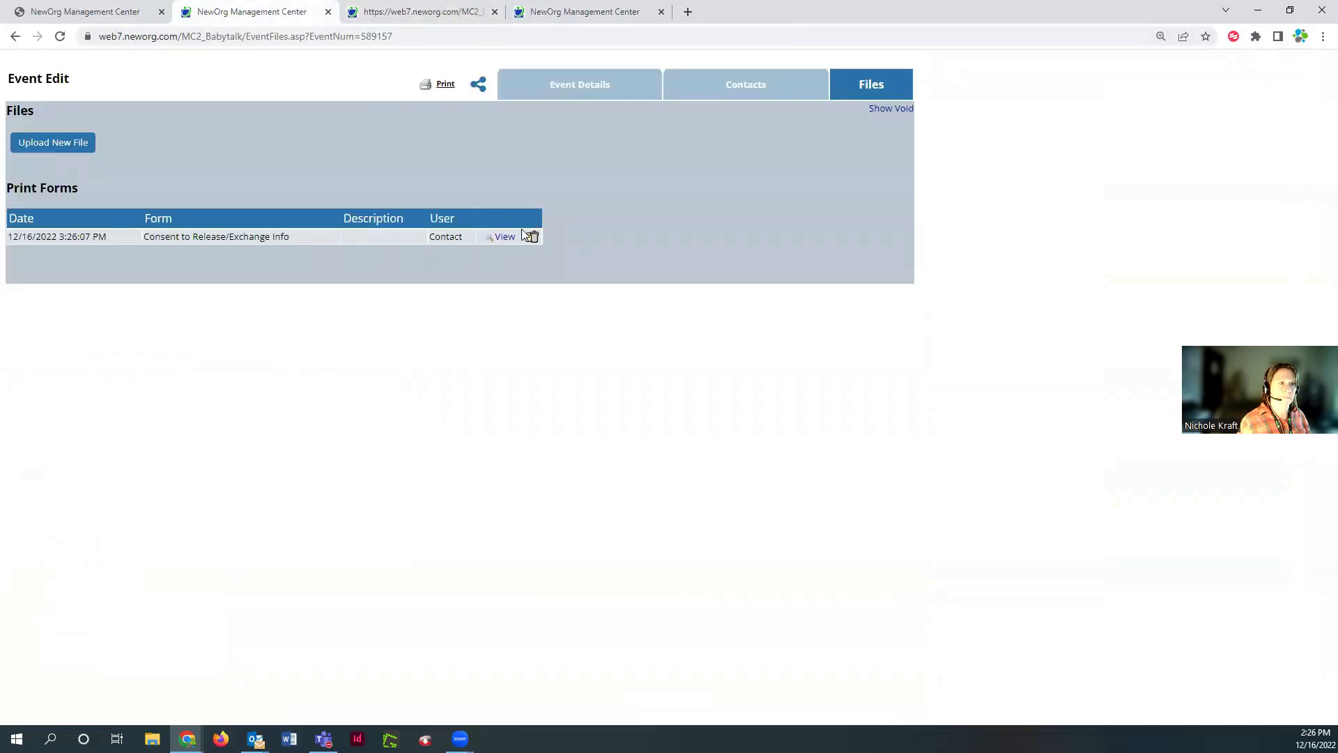
{"action": "left_click", "coordinate": [327, 11]}
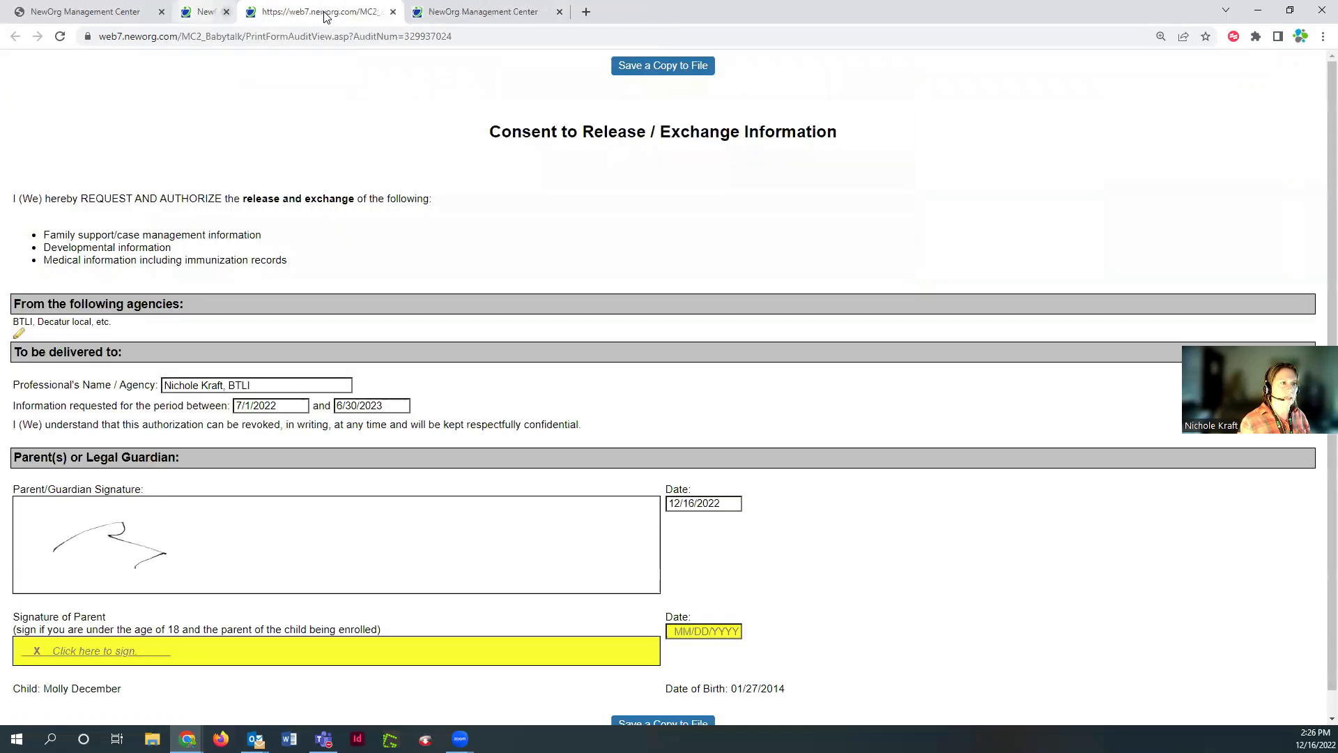
{"action": "left_click", "coordinate": [327, 12]}
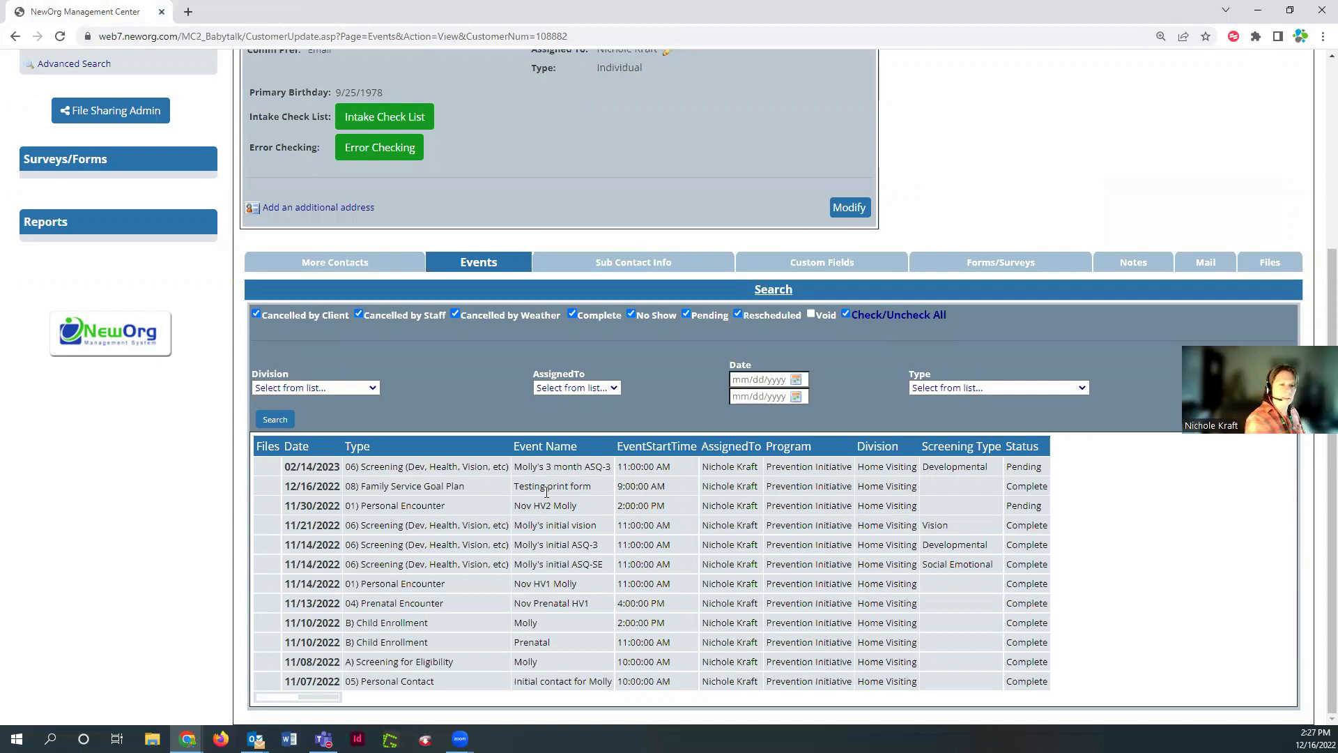
Browse to the NewOrg Resources folder and read through the 2022 12 guidelines PDF, then close it
{"action": "scroll", "coordinate": [1011, 208], "scroll_direction": "up", "scroll_amount": 1}
{"action": "scroll", "coordinate": [1011, 209], "scroll_direction": "up", "scroll_amount": 4}
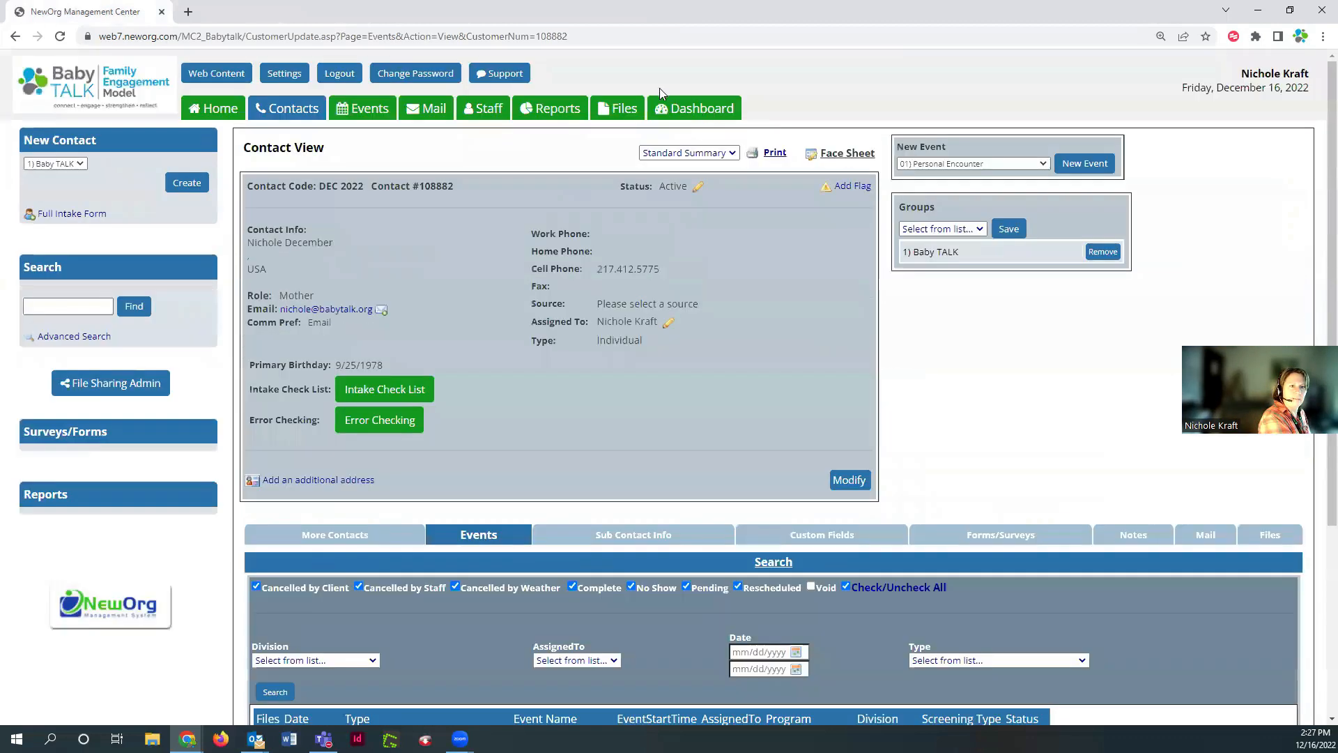
{"action": "left_click", "coordinate": [612, 111]}
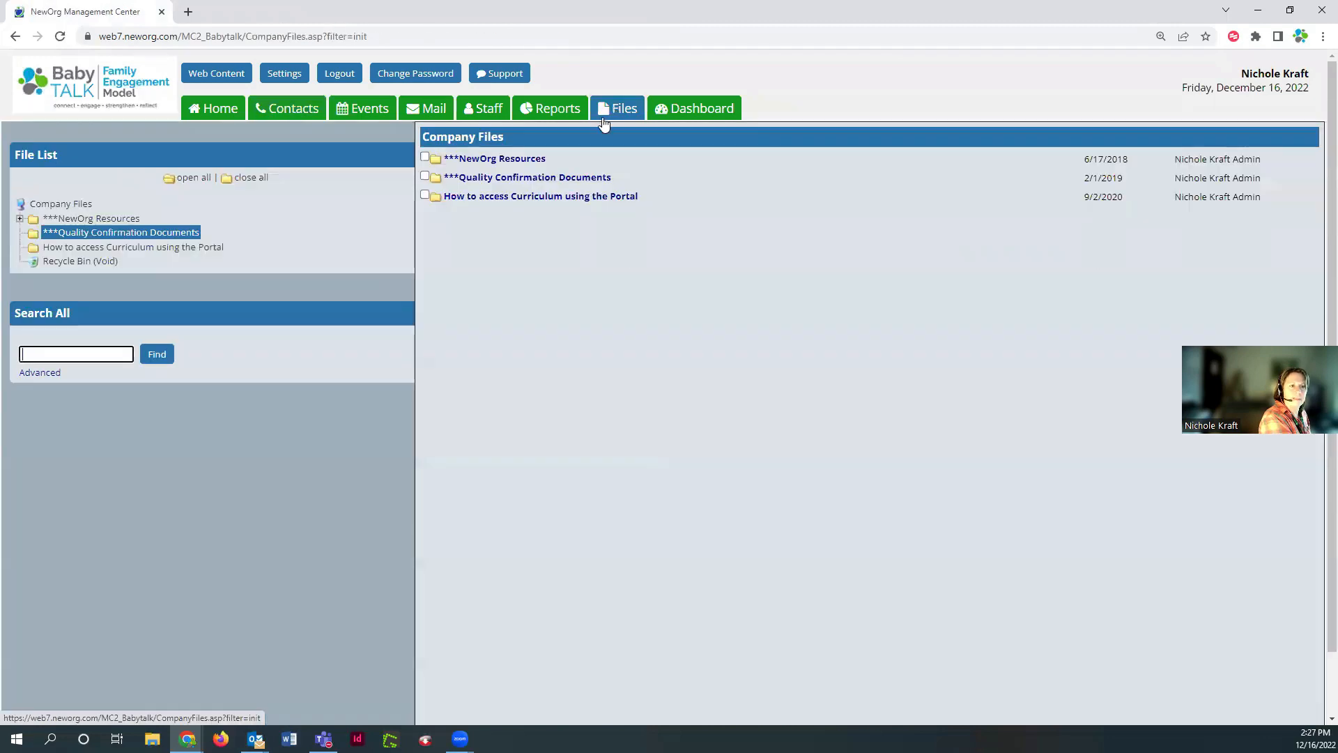
{"action": "left_click", "coordinate": [489, 158]}
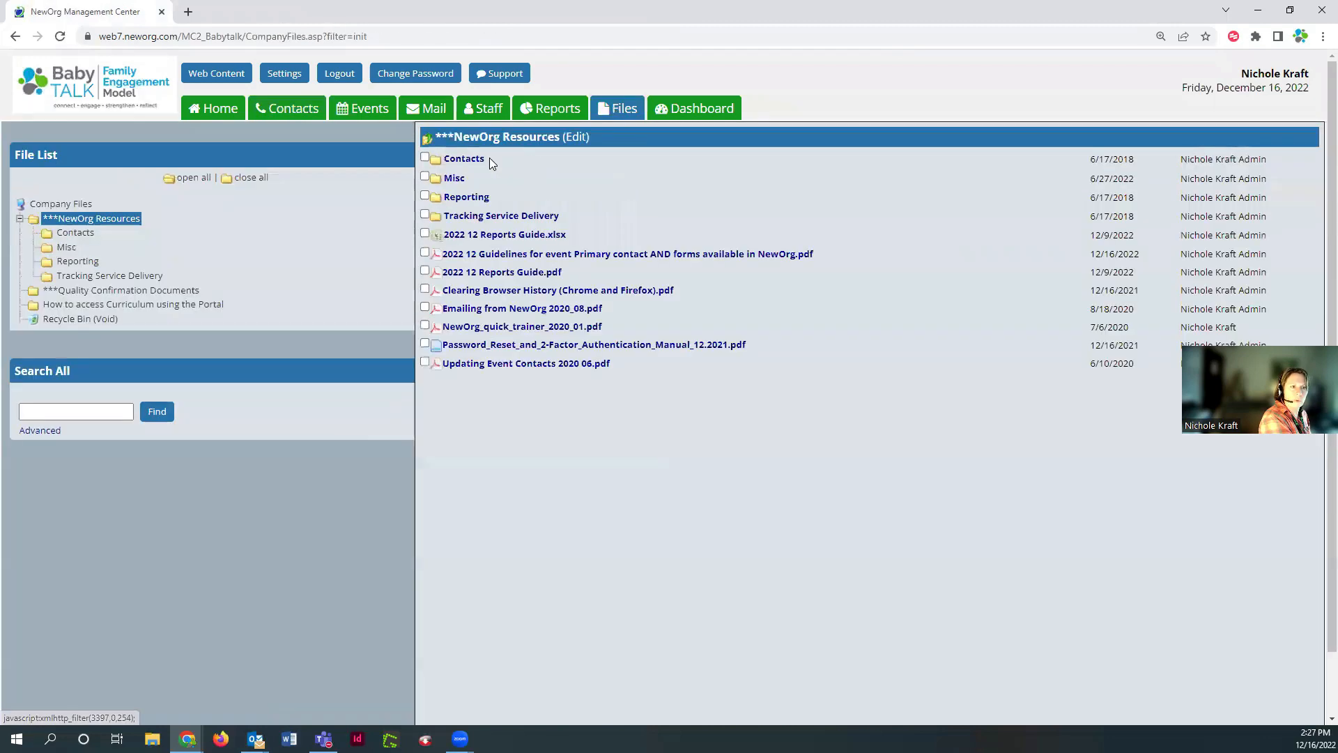
{"action": "left_click", "coordinate": [487, 256]}
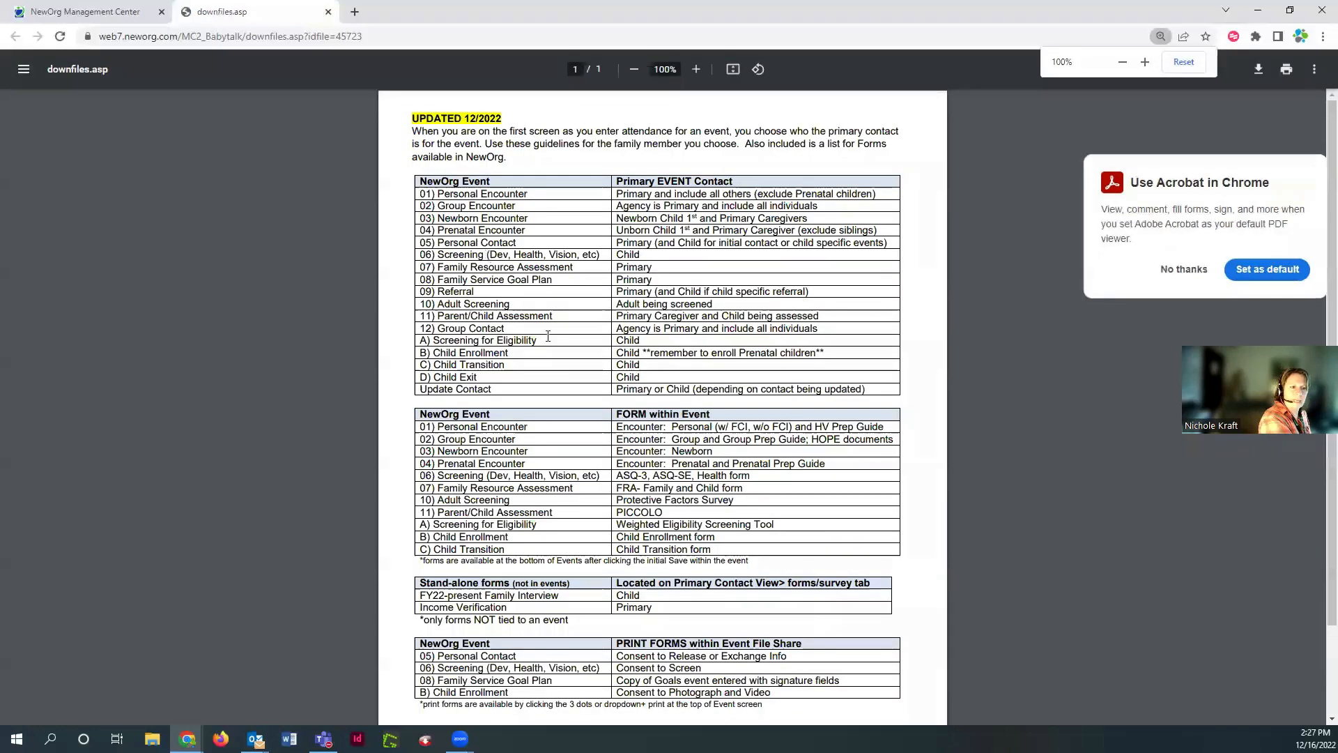
{"action": "scroll", "coordinate": [743, 525], "scroll_direction": "down", "scroll_amount": 2}
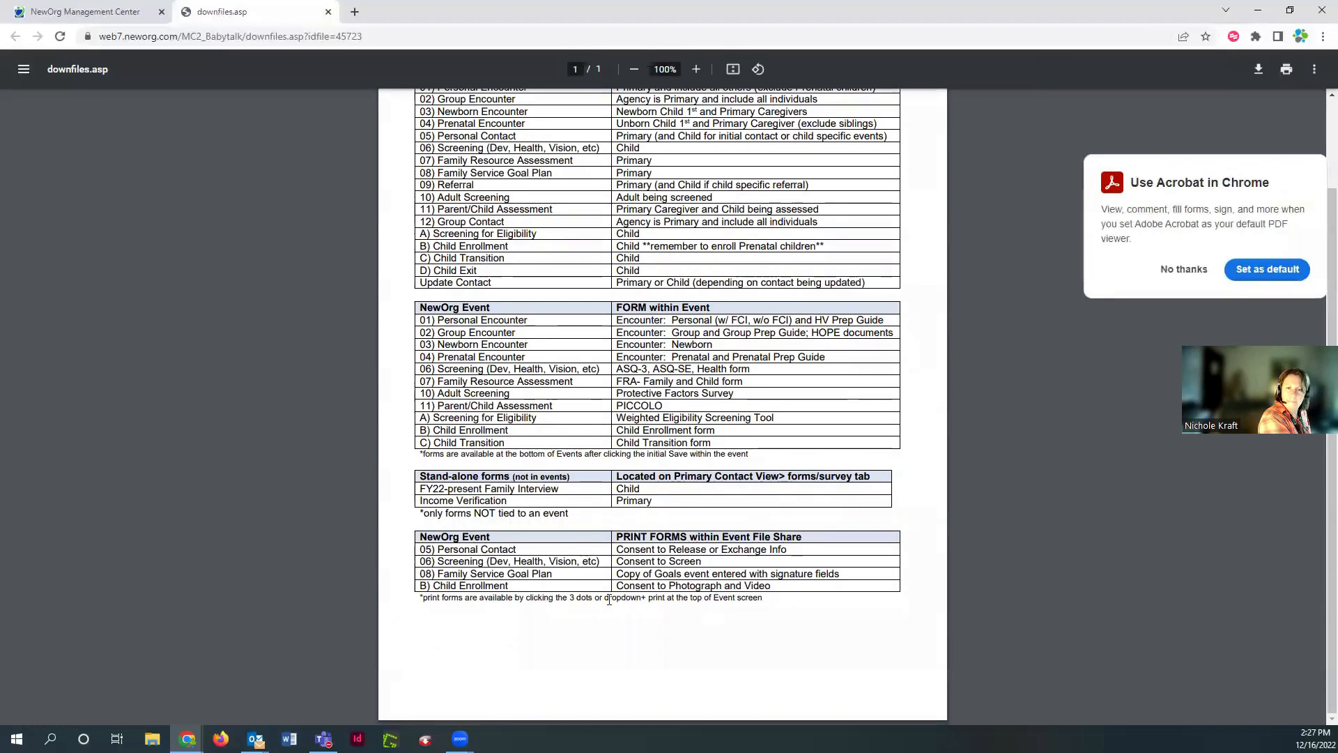
{"action": "scroll", "coordinate": [608, 600], "scroll_direction": "up", "scroll_amount": 2}
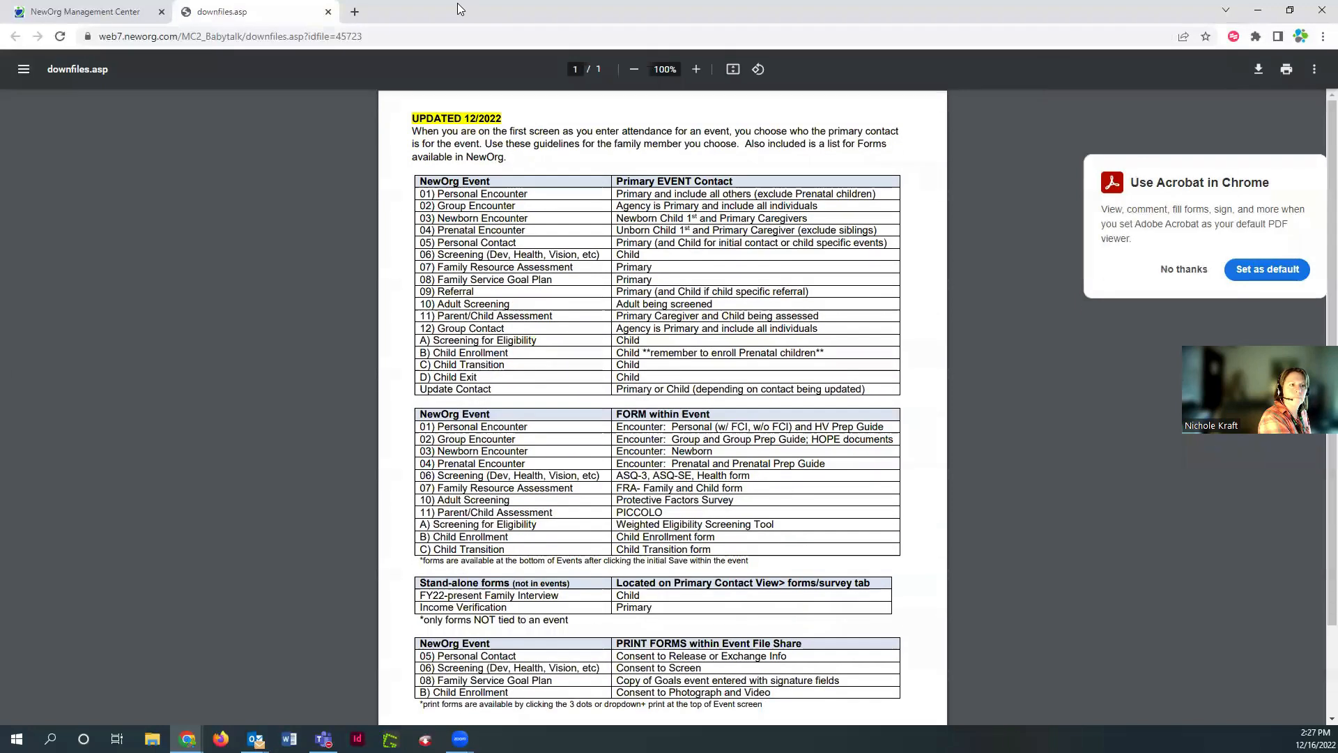
{"action": "left_click", "coordinate": [329, 12]}
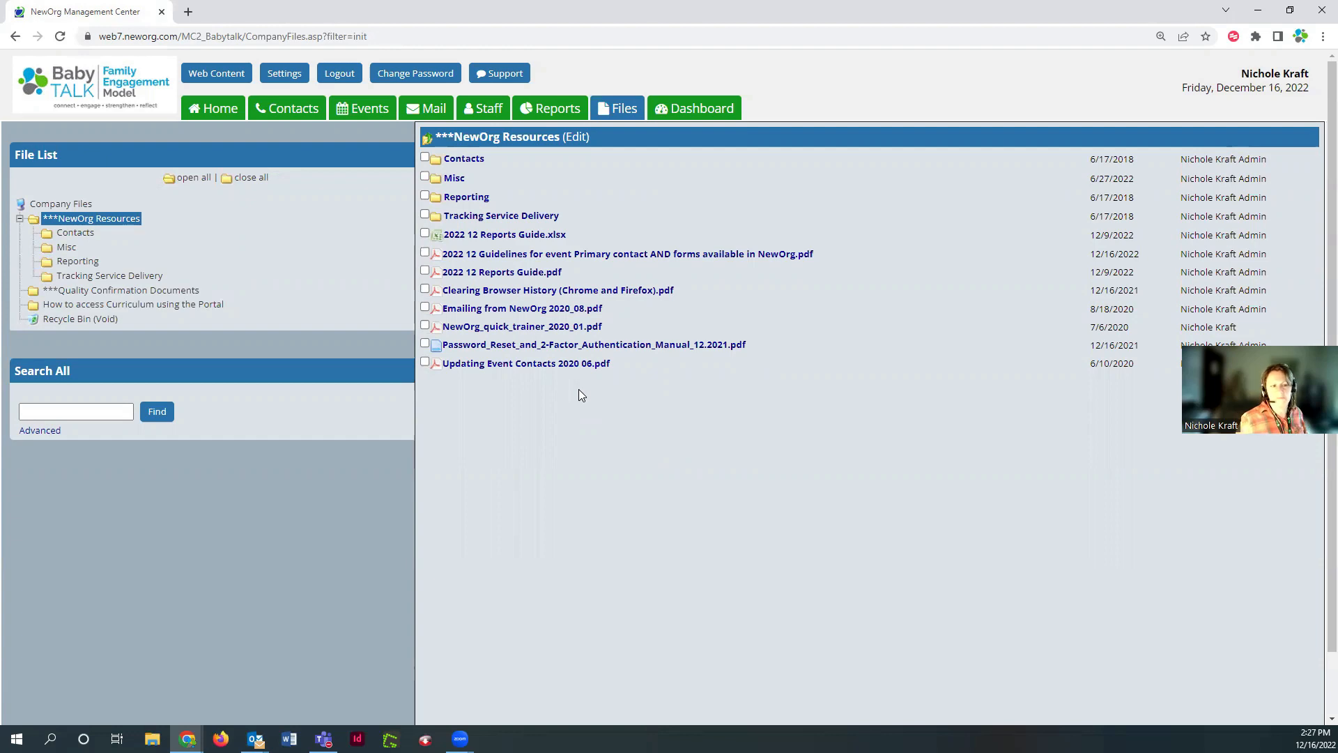
Find the mother's record in Contacts and show its Files tab
{"action": "left_click", "coordinate": [281, 110]}
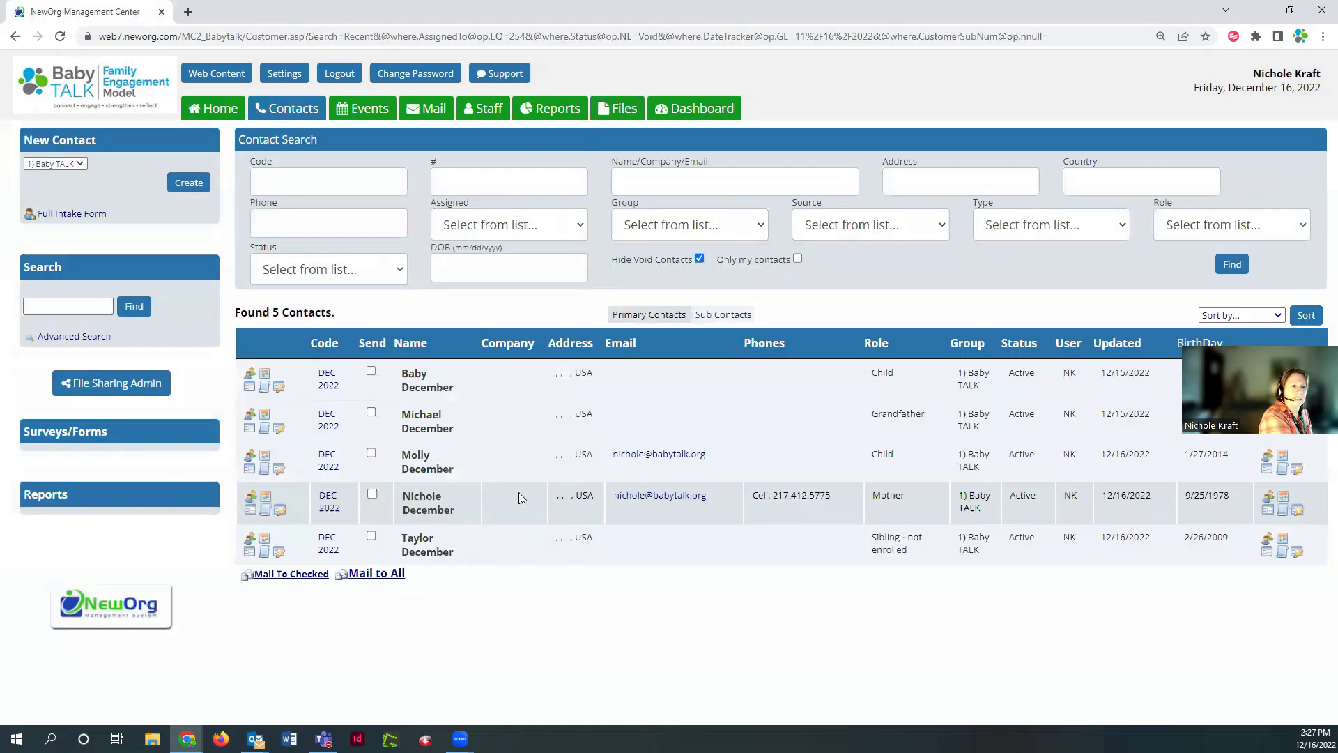
{"action": "left_click", "coordinate": [438, 510]}
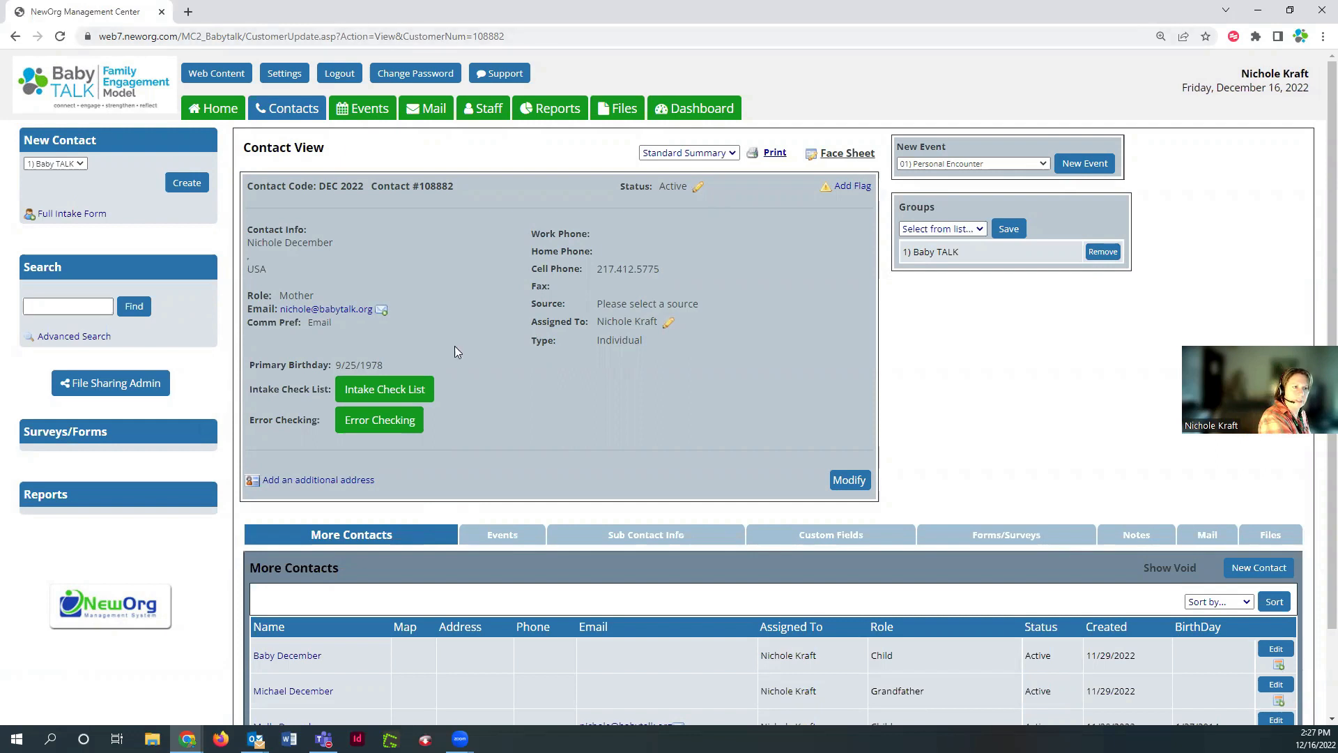
{"action": "left_click", "coordinate": [1280, 540]}
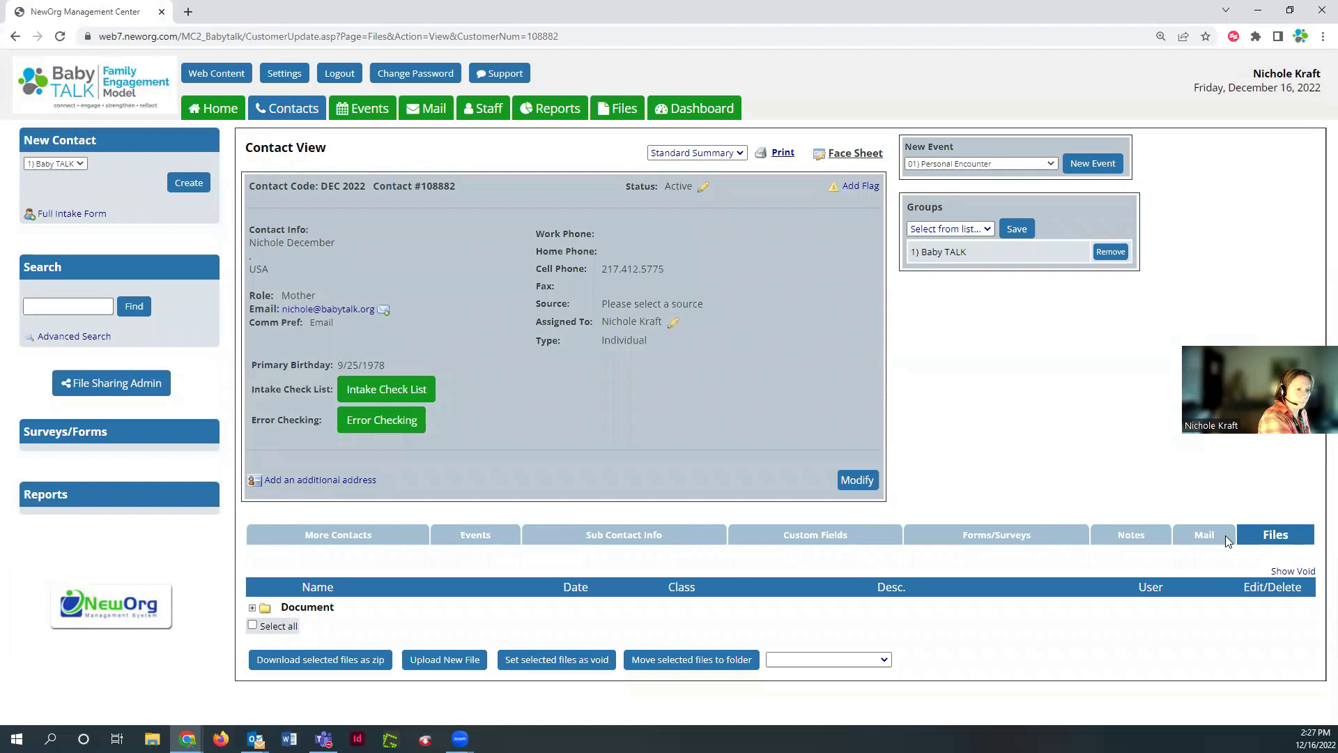
Expand the Document folder and start a new file upload for the contact
{"action": "left_click", "coordinate": [251, 608]}
{"action": "scroll", "coordinate": [265, 620], "scroll_direction": "down", "scroll_amount": 1}
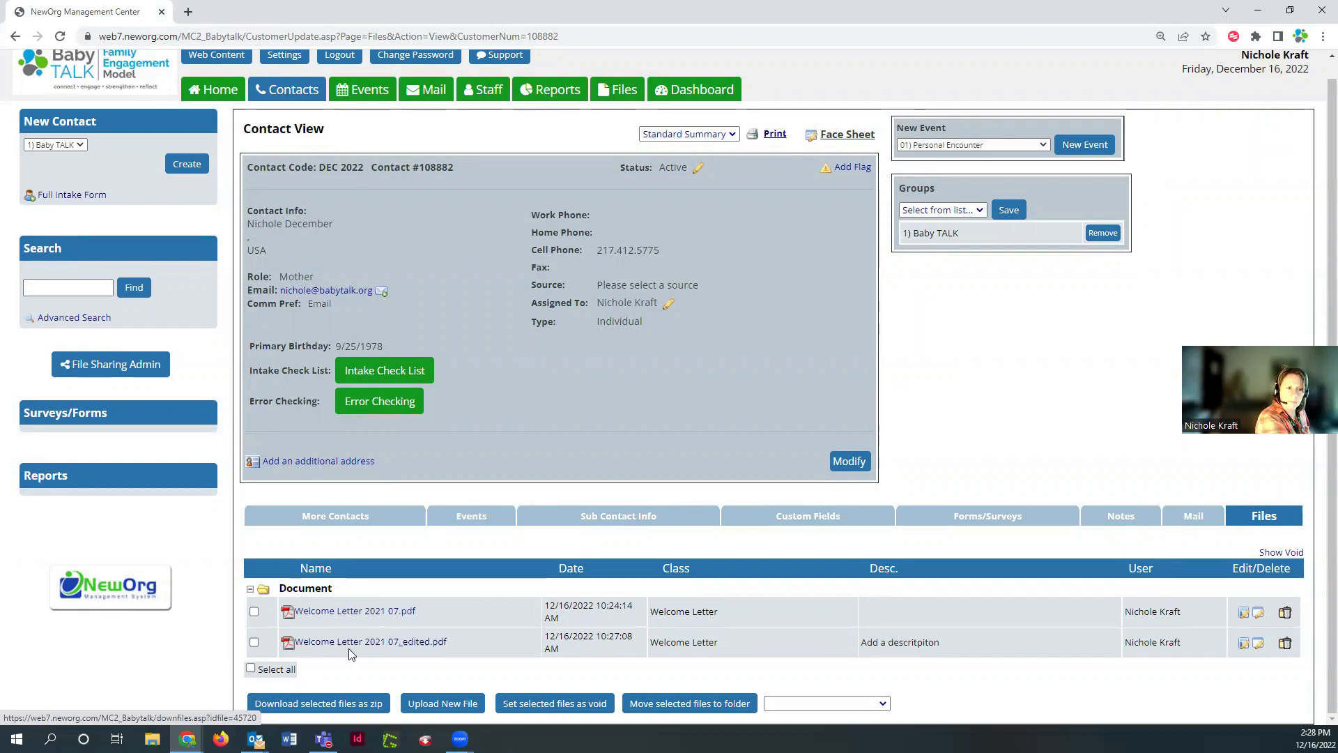
{"action": "left_click", "coordinate": [467, 706]}
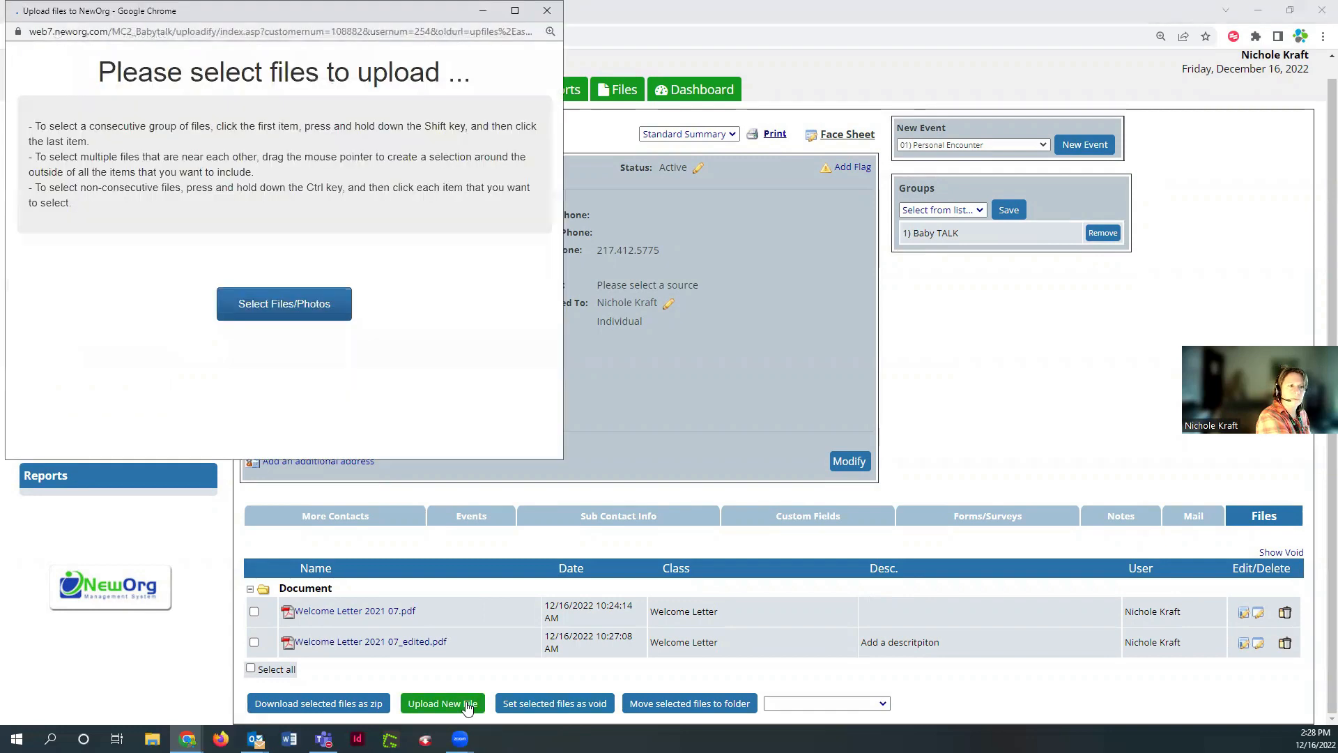
Choose the Welcome Letter PDF from Desktop > FY22 FORMS for upload
{"action": "left_click", "coordinate": [300, 304]}
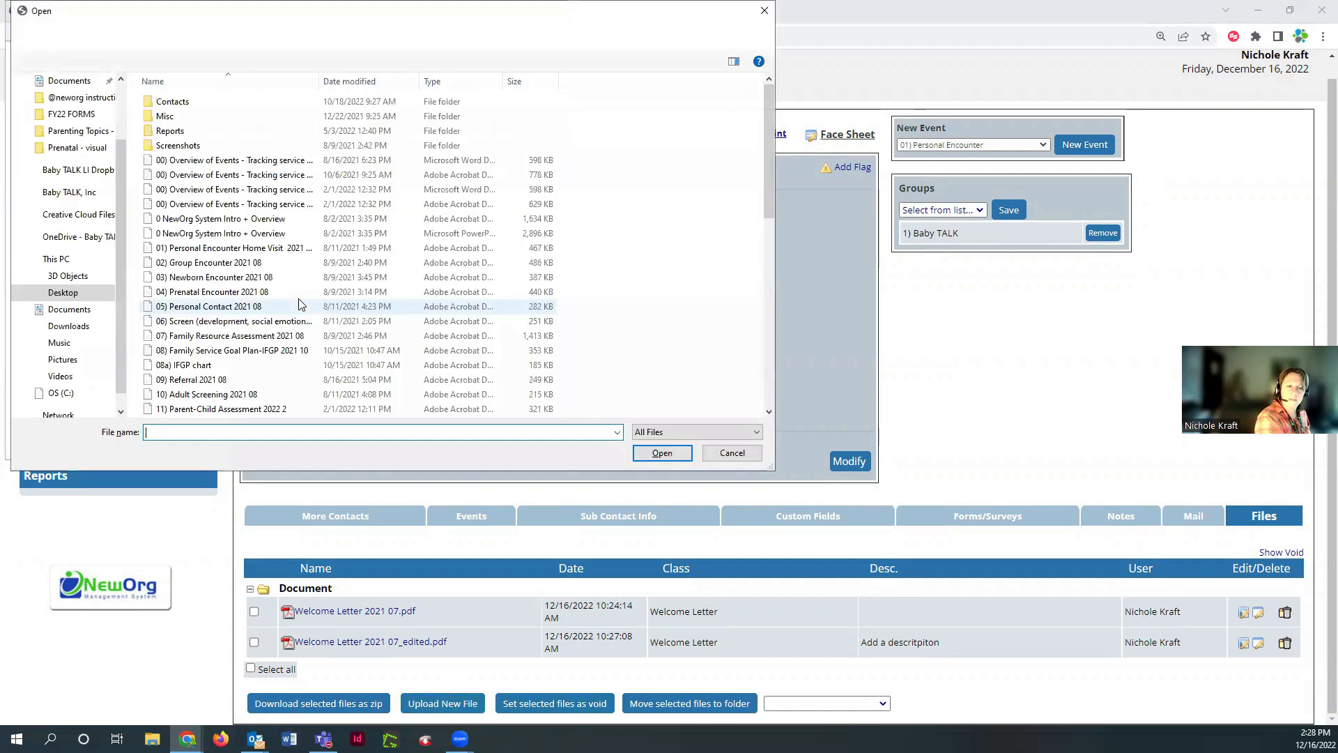
{"action": "scroll", "coordinate": [300, 304], "scroll_direction": "down", "scroll_amount": 10}
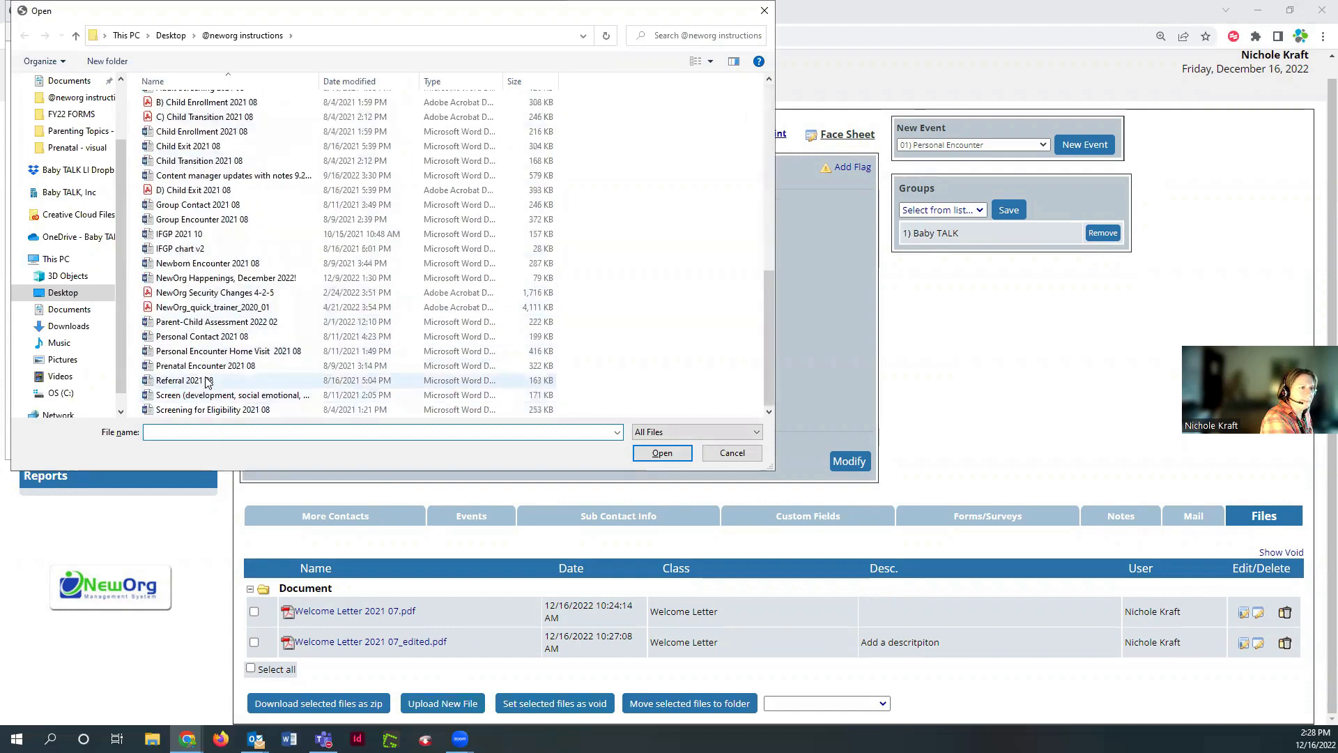
{"action": "scroll", "coordinate": [207, 382], "scroll_direction": "up", "scroll_amount": 5}
{"action": "left_click", "coordinate": [170, 34]}
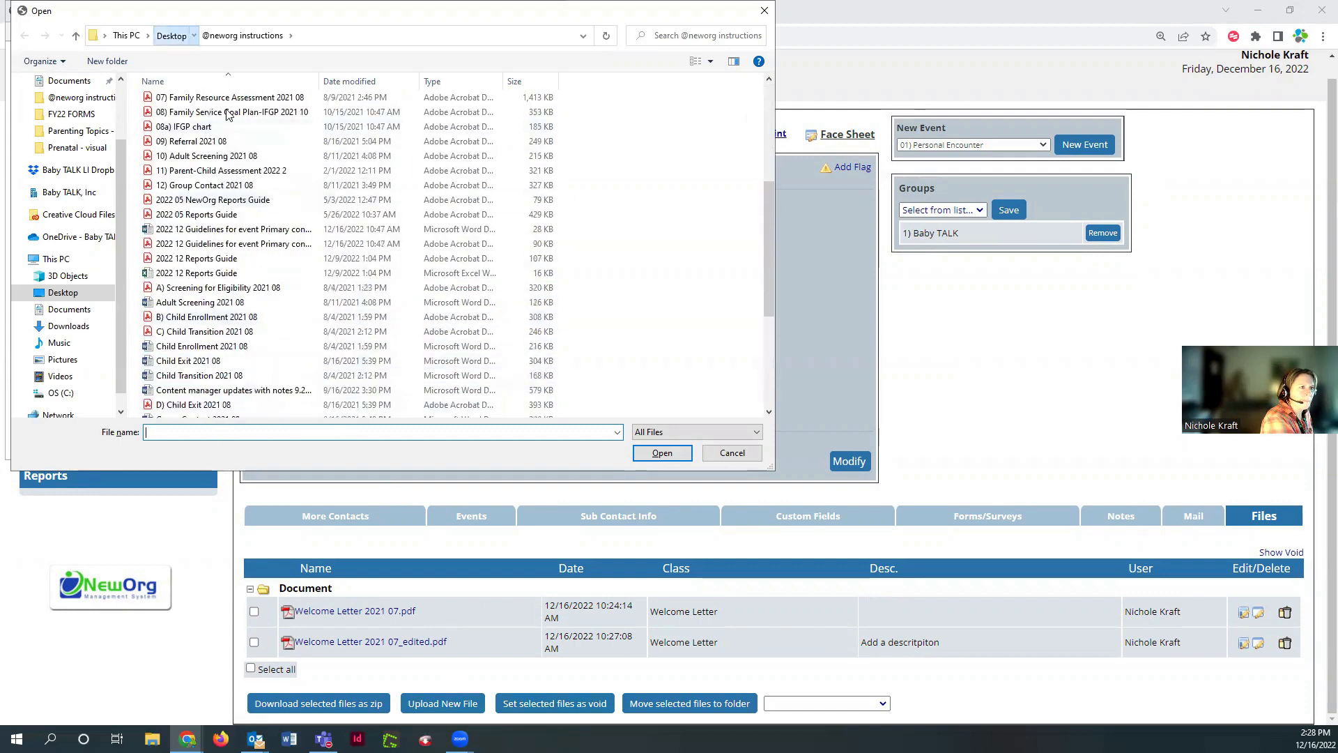
{"action": "double_click", "coordinate": [193, 193]}
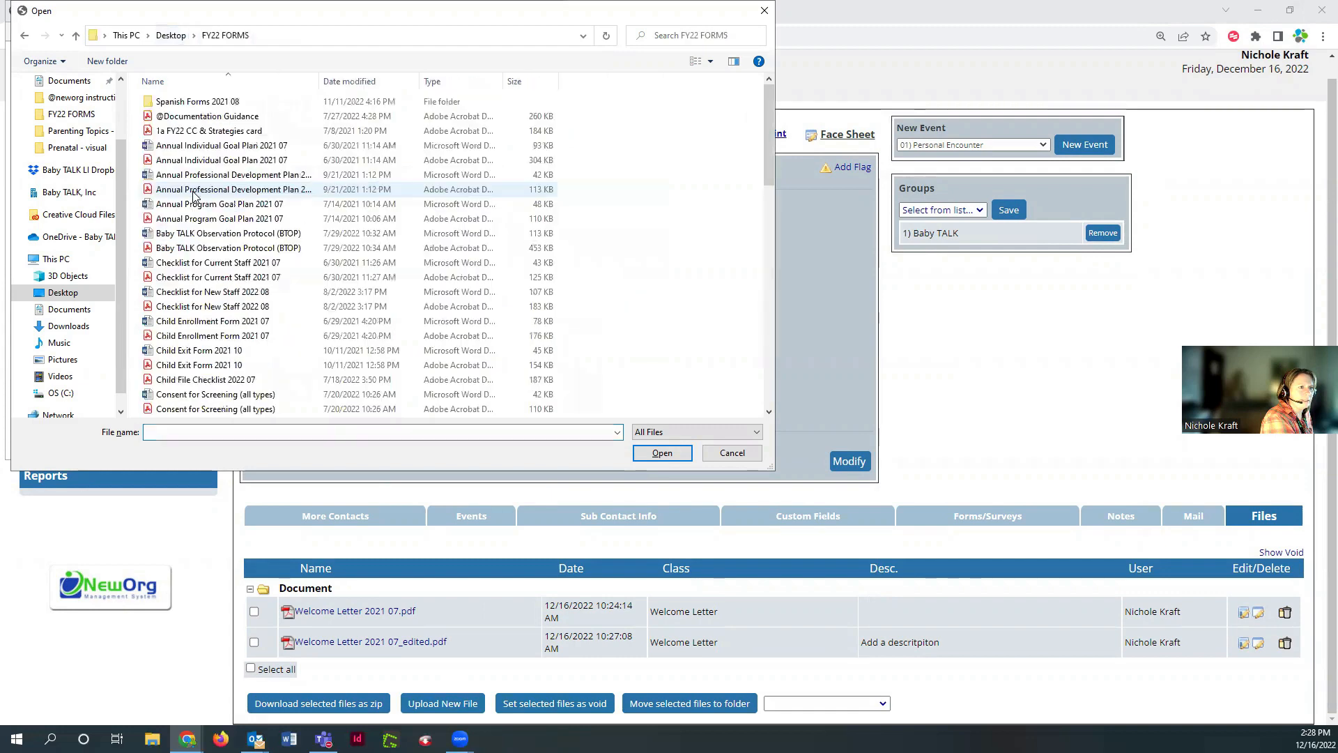
{"action": "scroll", "coordinate": [222, 390], "scroll_direction": "down", "scroll_amount": 10}
{"action": "scroll", "coordinate": [222, 399], "scroll_direction": "down", "scroll_amount": 3}
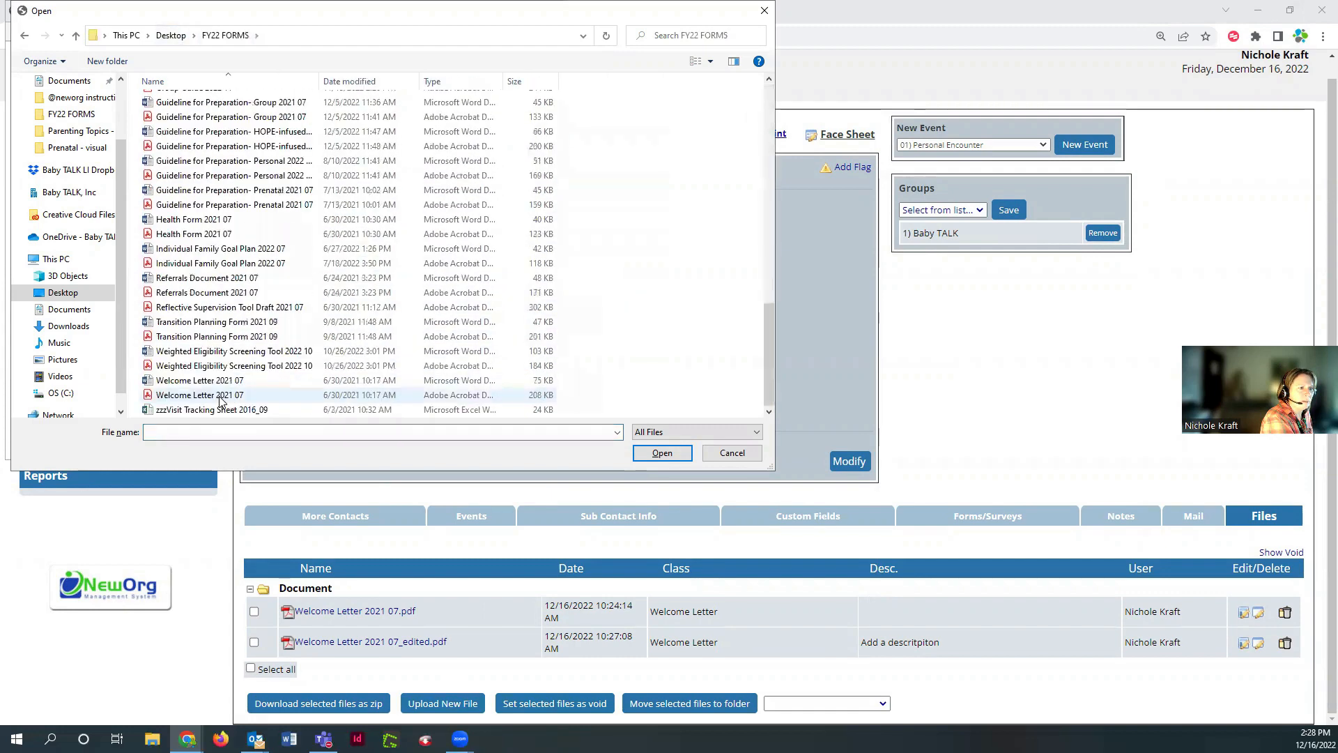
{"action": "left_click", "coordinate": [200, 395]}
{"action": "left_click", "coordinate": [658, 452]}
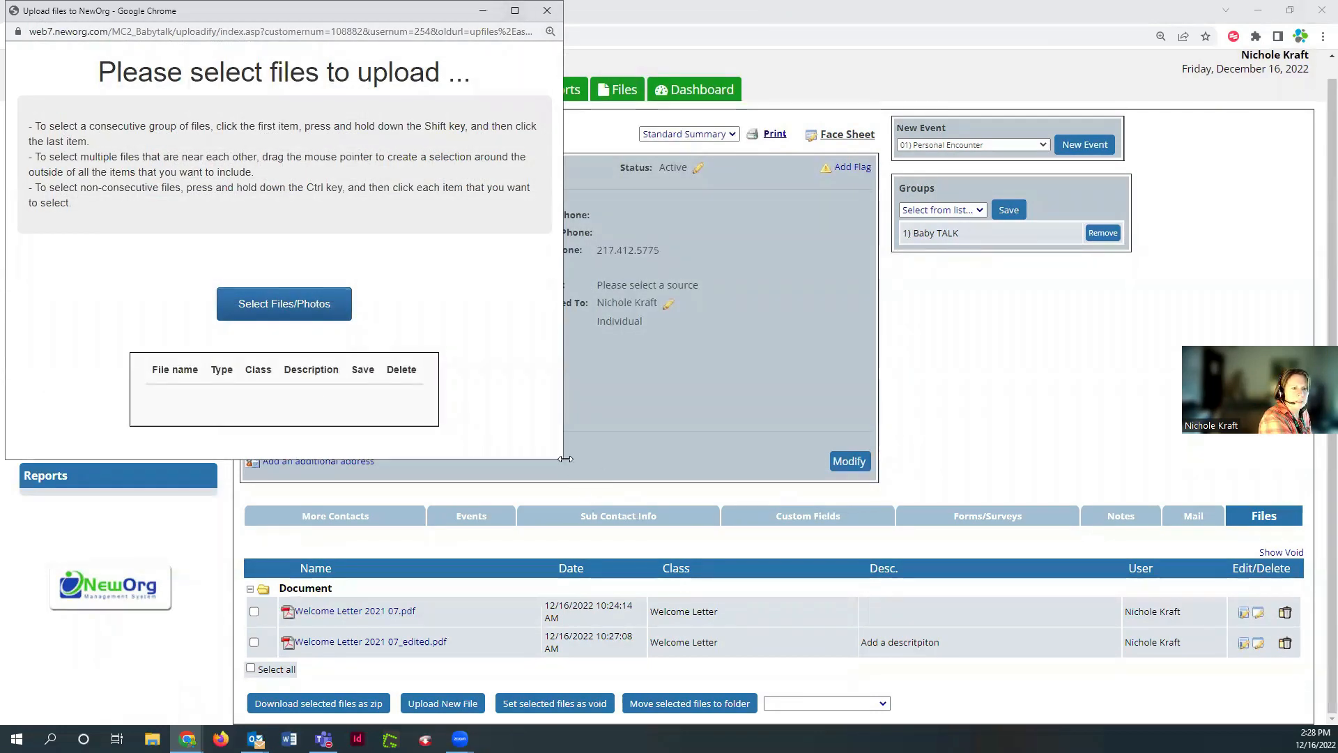
Widen the upload window and reopen the file picker, cancelling without choosing a file
{"action": "left_click_drag", "start_coordinate": [562, 452], "coordinate": [587, 559]}
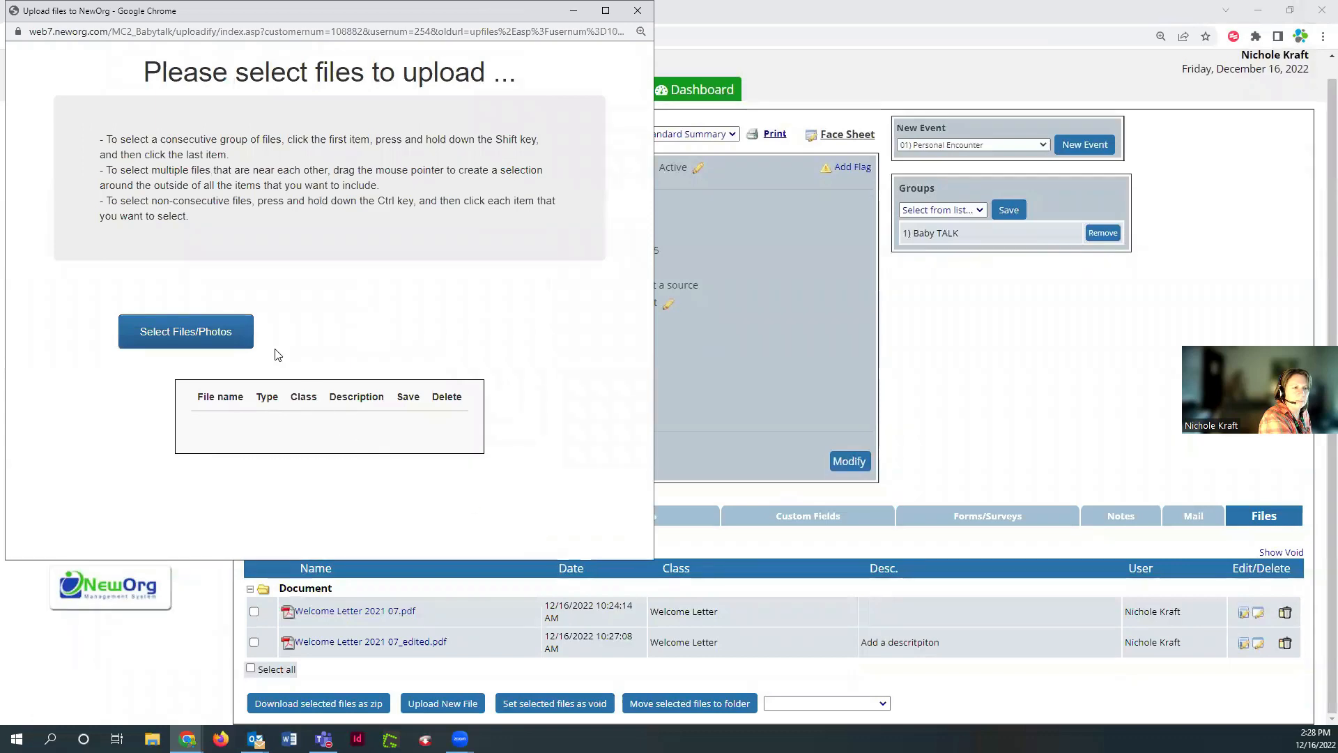
{"action": "left_click", "coordinate": [217, 332]}
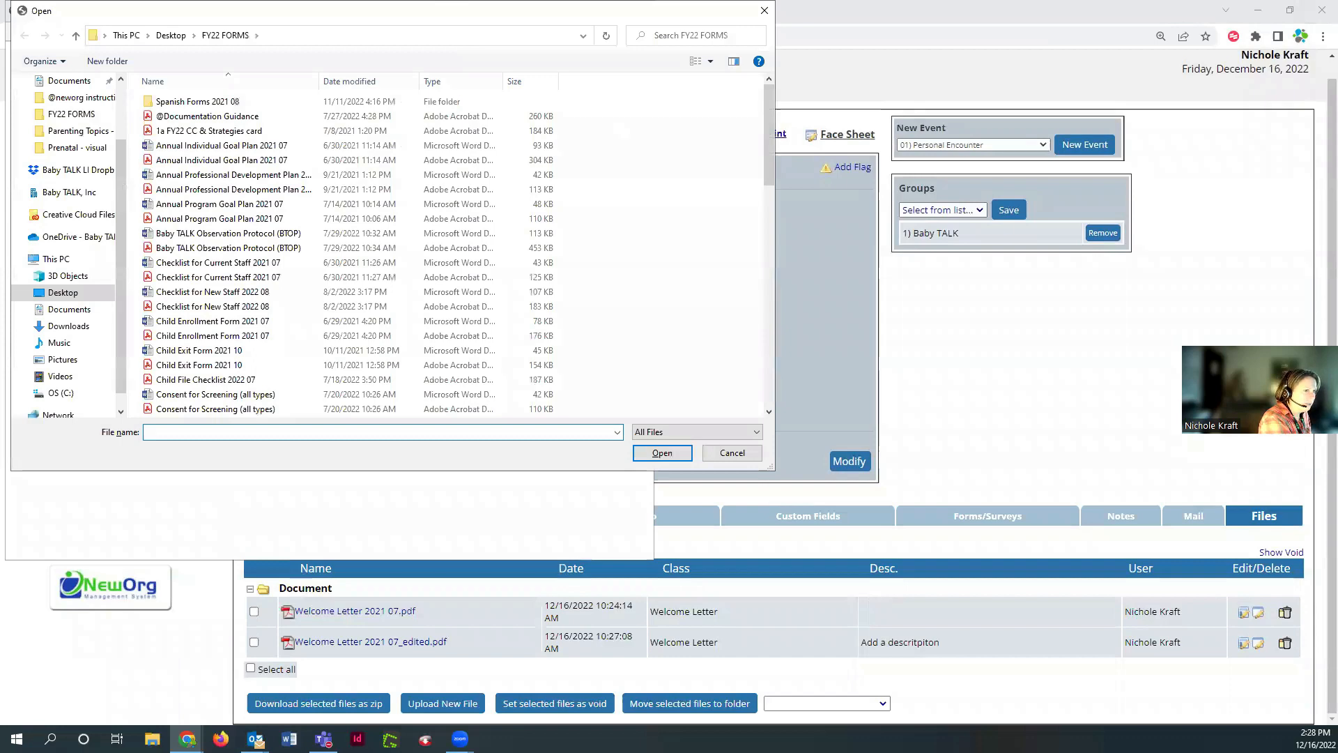
{"action": "key", "text": "Escape"}
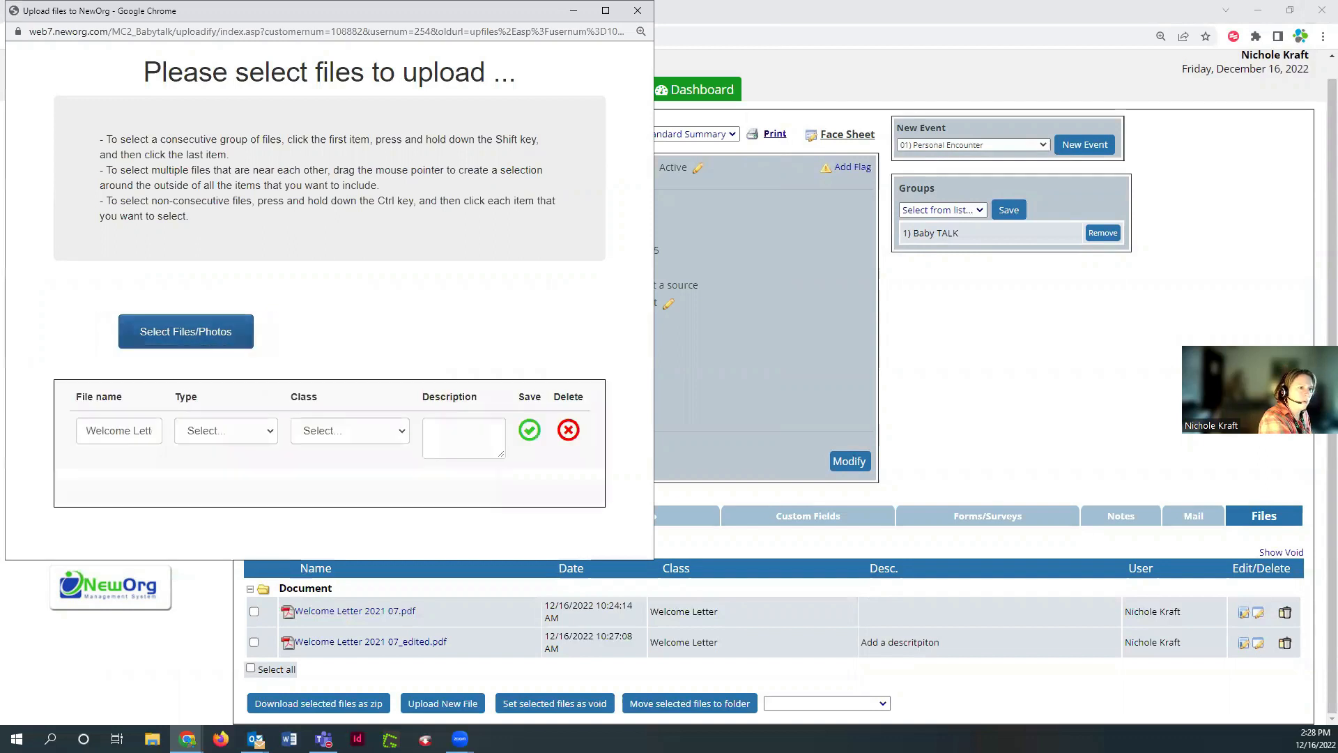
Set the upload's file type to FY23 and its class to Welcome Letter
{"action": "left_click", "coordinate": [219, 430]}
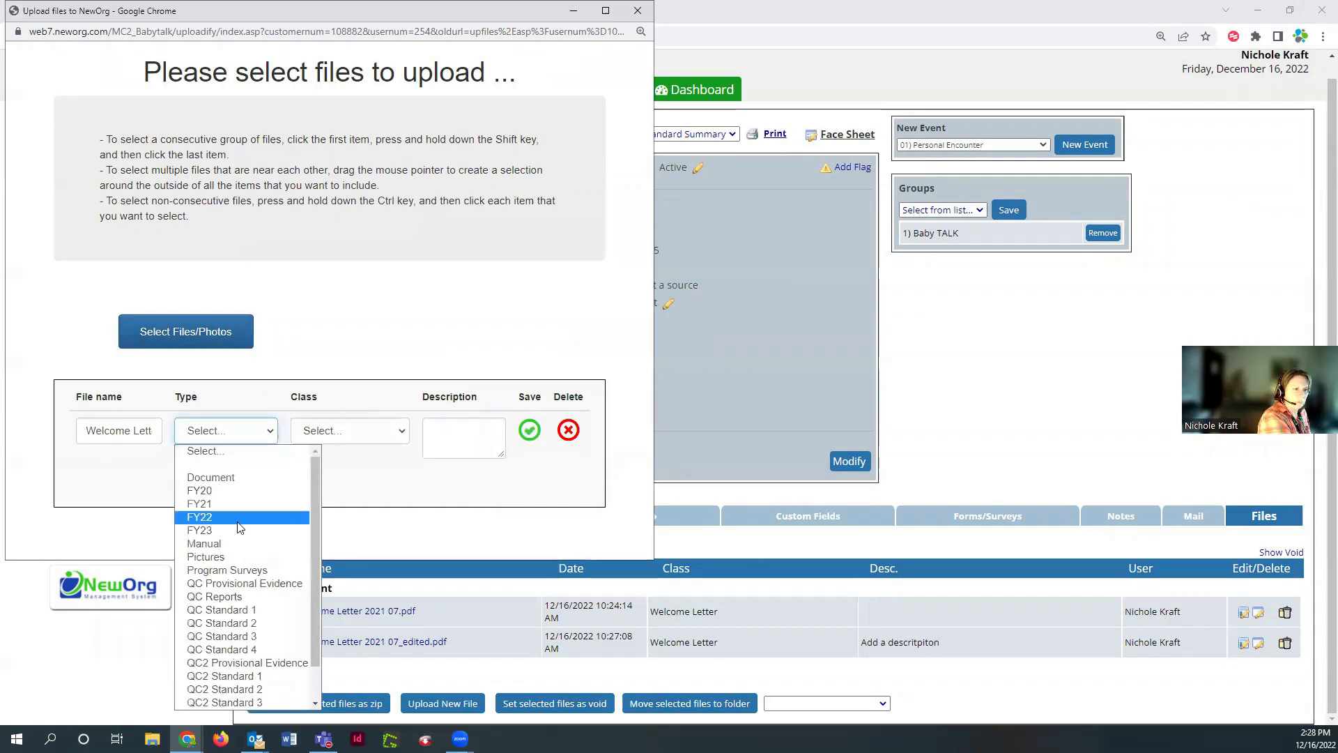
{"action": "left_click", "coordinate": [211, 478]}
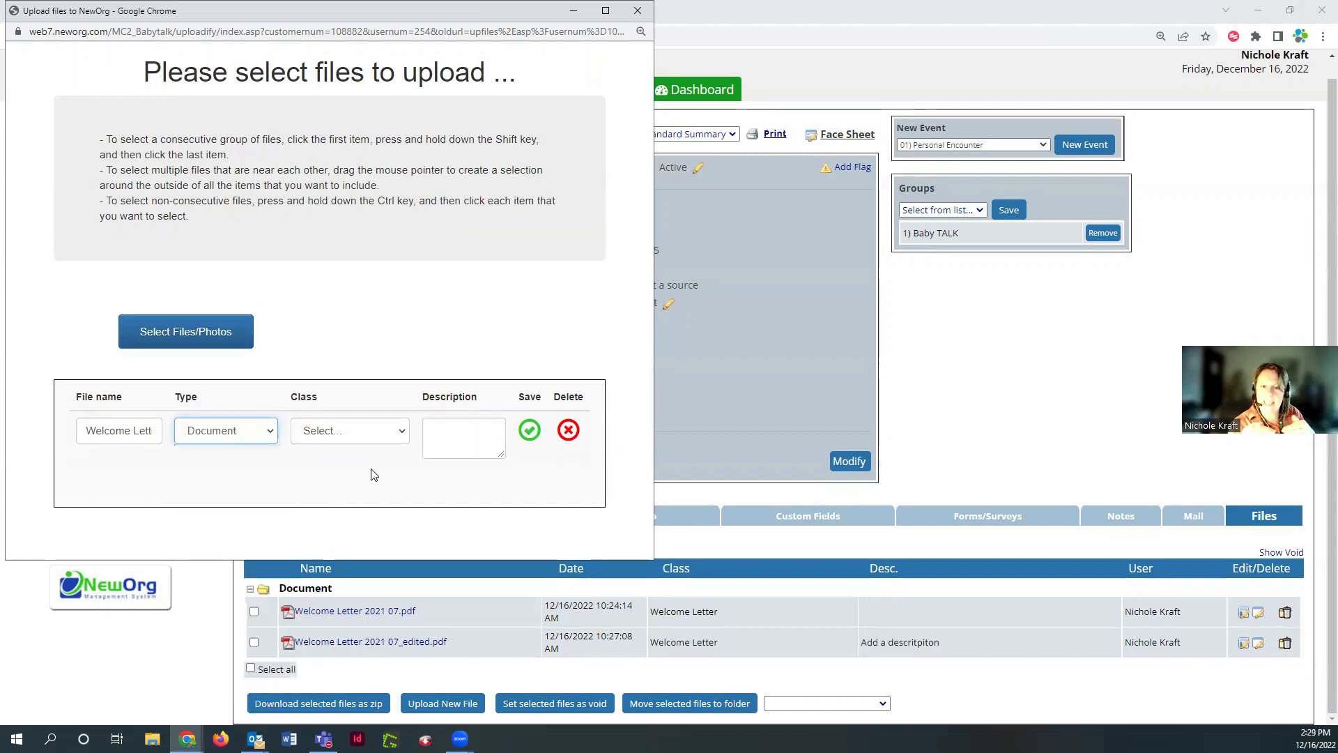
{"action": "left_click", "coordinate": [235, 437]}
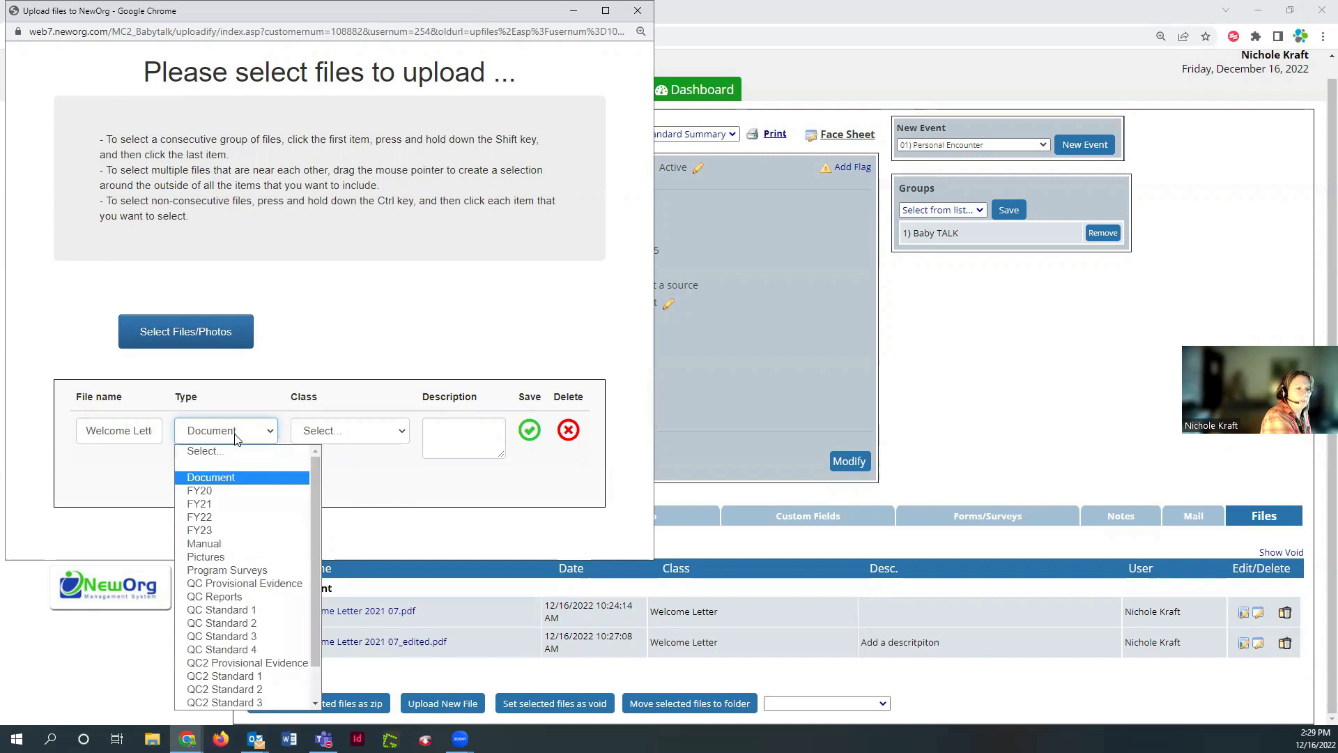
{"action": "left_click", "coordinate": [243, 528]}
{"action": "left_click", "coordinate": [337, 432]}
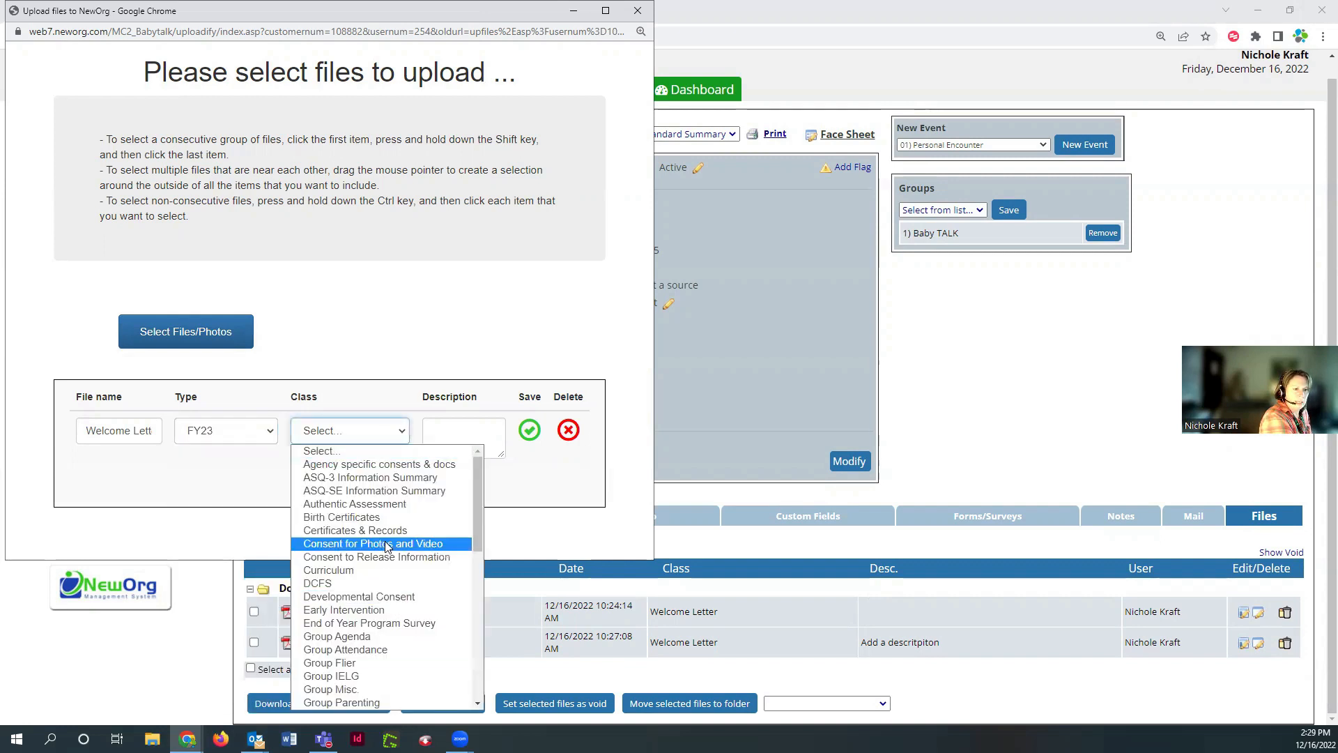
{"action": "scroll", "coordinate": [385, 541], "scroll_direction": "down", "scroll_amount": 7}
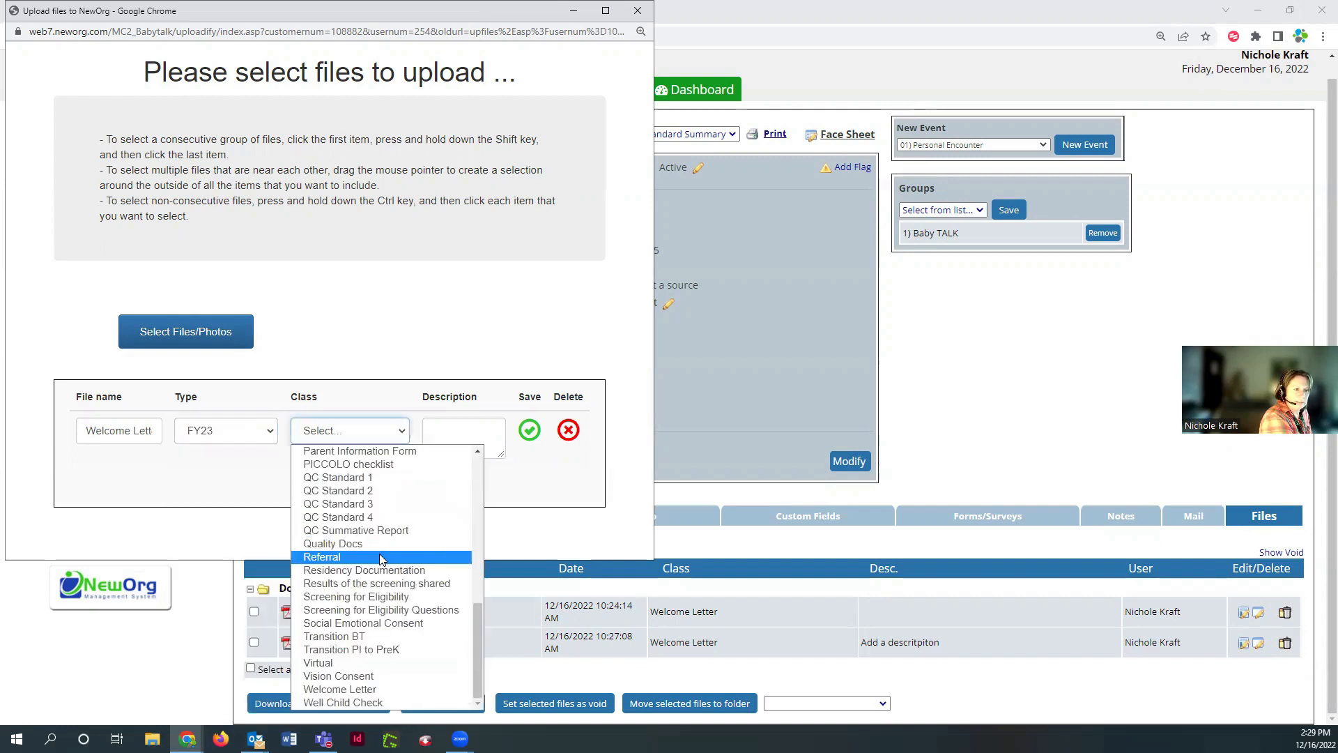
{"action": "left_click", "coordinate": [341, 689]}
Check the file name, save the Welcome Letter upload, and close the upload window
{"action": "left_click", "coordinate": [107, 427]}
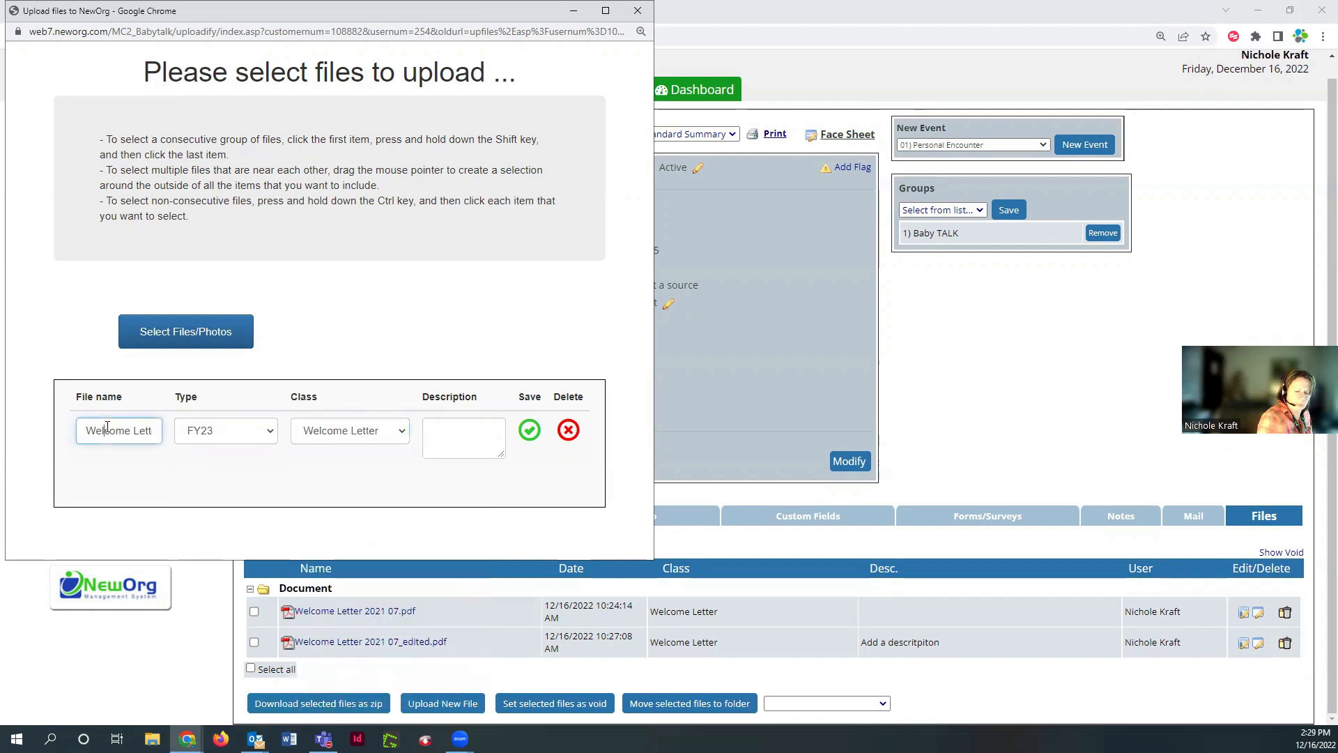
{"action": "key", "text": "Right"}
{"action": "key", "text": "Right"}
{"action": "key", "text": "Right"}
{"action": "key", "text": "Right"}
{"action": "key", "text": "Right"}
{"action": "key", "text": "Right"}
{"action": "key", "text": "Right"}
{"action": "key", "text": "Right"}
{"action": "key", "text": "Right"}
{"action": "key", "text": "Right"}
{"action": "key", "text": "Right"}
{"action": "key", "text": "Right"}
{"action": "key", "text": "Right"}
{"action": "key", "text": "Right"}
{"action": "key", "text": "Right"}
{"action": "key", "text": "Right"}
{"action": "key", "text": "Right"}
{"action": "key", "text": "Right"}
{"action": "key", "text": "Right"}
{"action": "key", "text": "Right"}
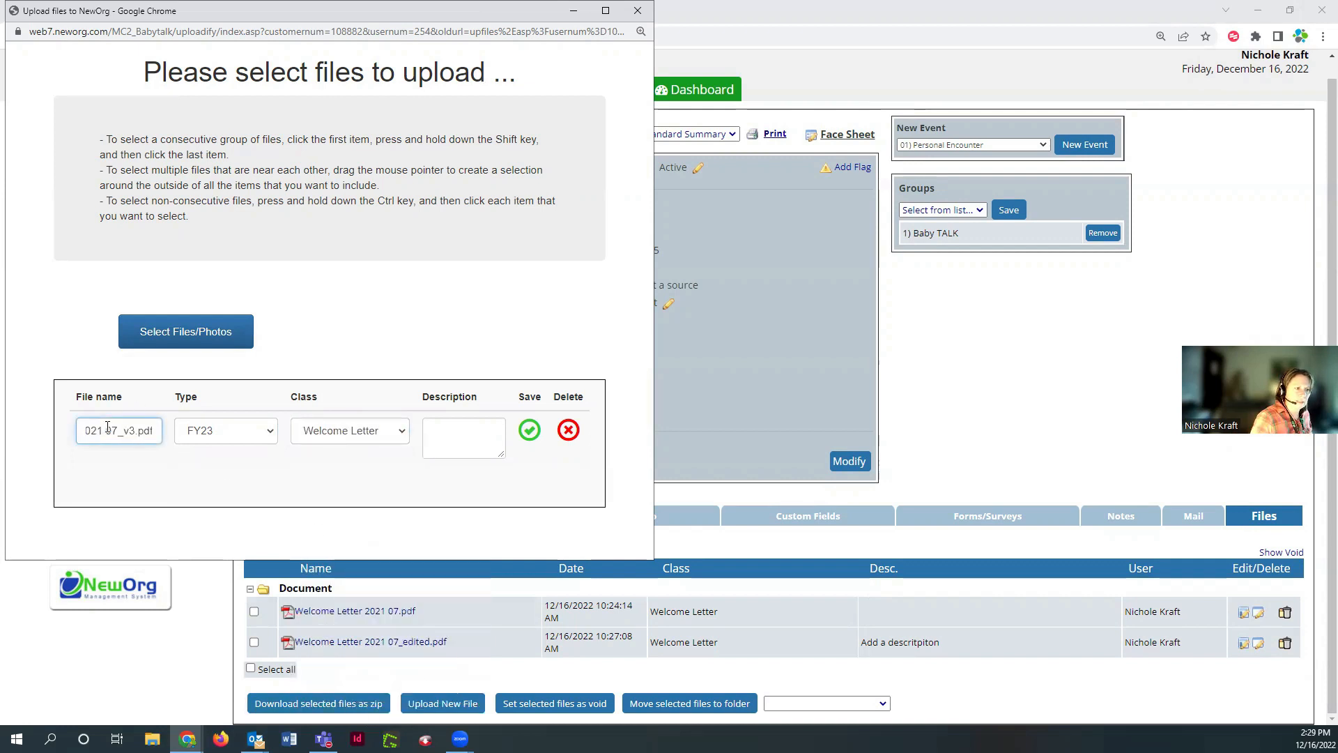
{"action": "key", "text": "Left"}
{"action": "key", "text": "Left"}
{"action": "key", "text": "Left"}
{"action": "key", "text": "Left"}
{"action": "key", "text": "Left"}
{"action": "key", "text": "Left"}
{"action": "key", "text": "Left"}
{"action": "key", "text": "Left"}
{"action": "key", "text": "Left"}
{"action": "key", "text": "Left"}
{"action": "key", "text": "Left"}
{"action": "key", "text": "Left"}
{"action": "key", "text": "Left"}
{"action": "key", "text": "Left"}
{"action": "key", "text": "Left"}
{"action": "key", "text": "Left"}
{"action": "key", "text": "Left"}
{"action": "key", "text": "Left"}
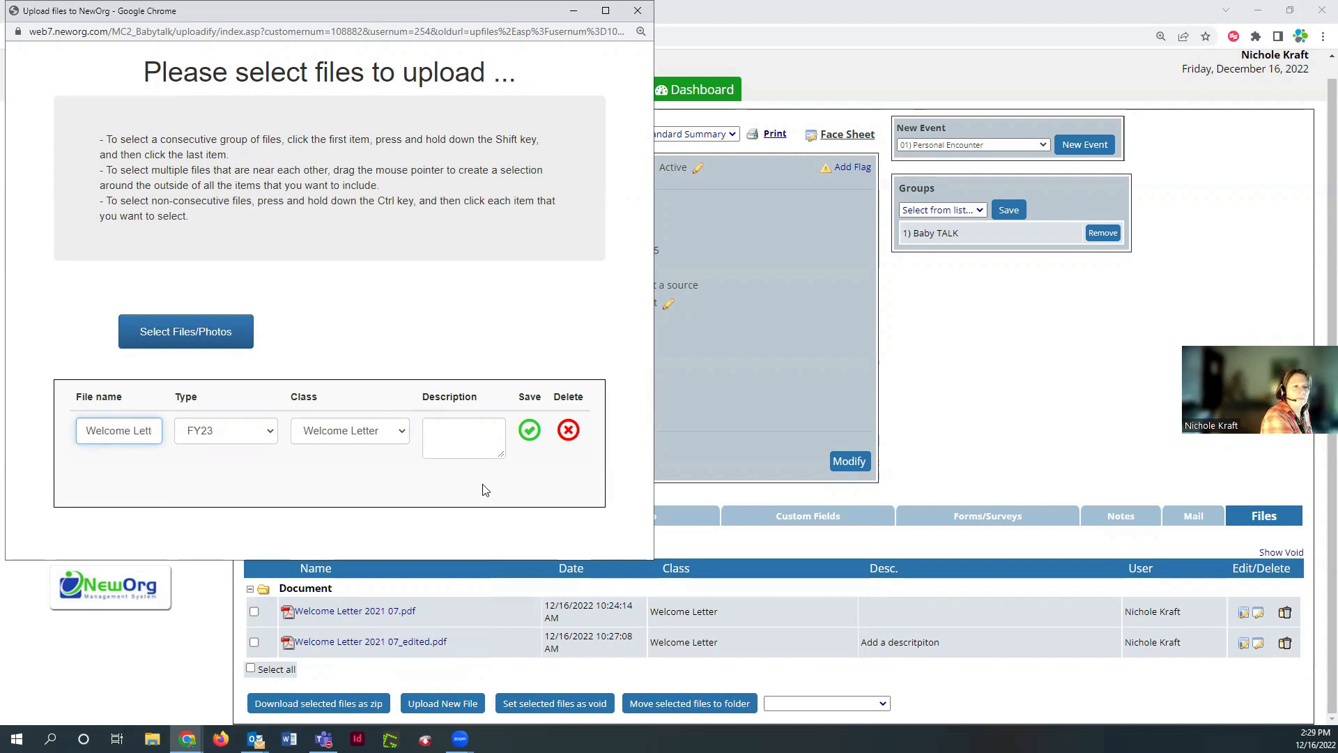
{"action": "left_click", "coordinate": [471, 435]}
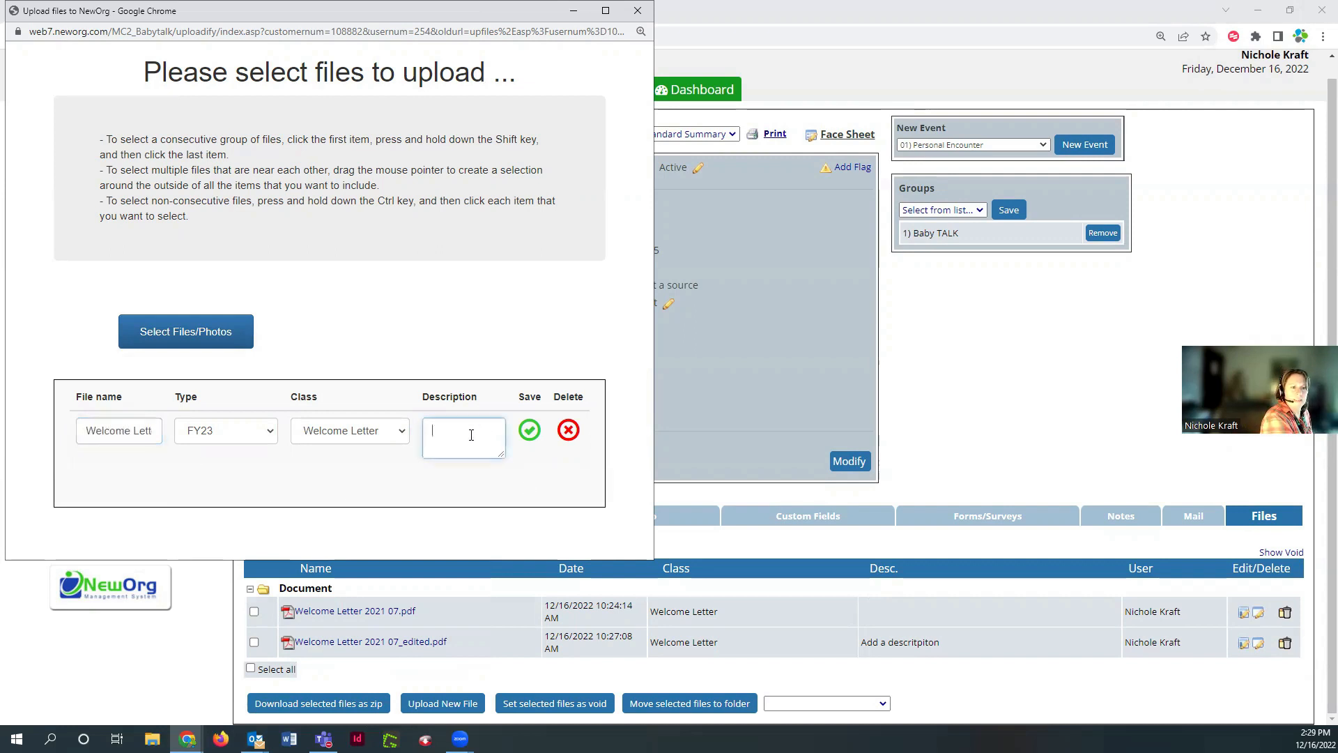
{"action": "left_click", "coordinate": [530, 431]}
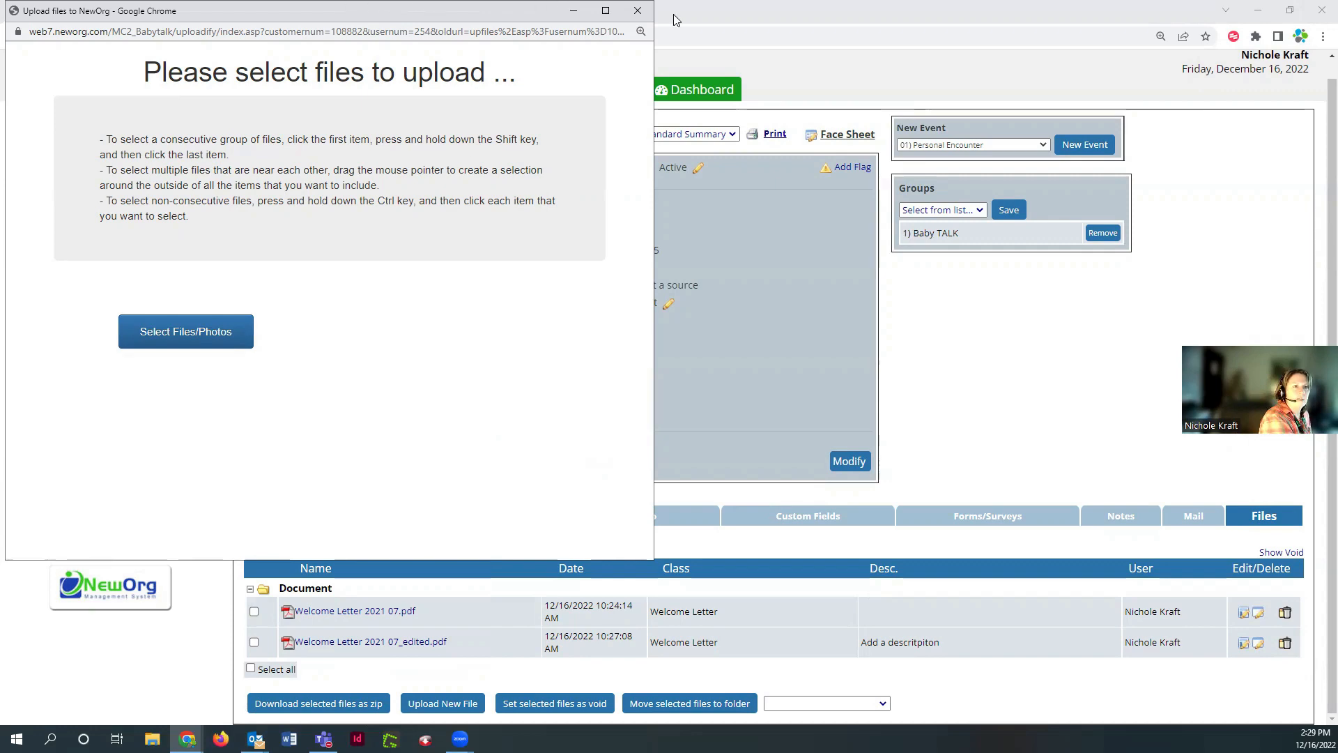
{"action": "left_click", "coordinate": [637, 11]}
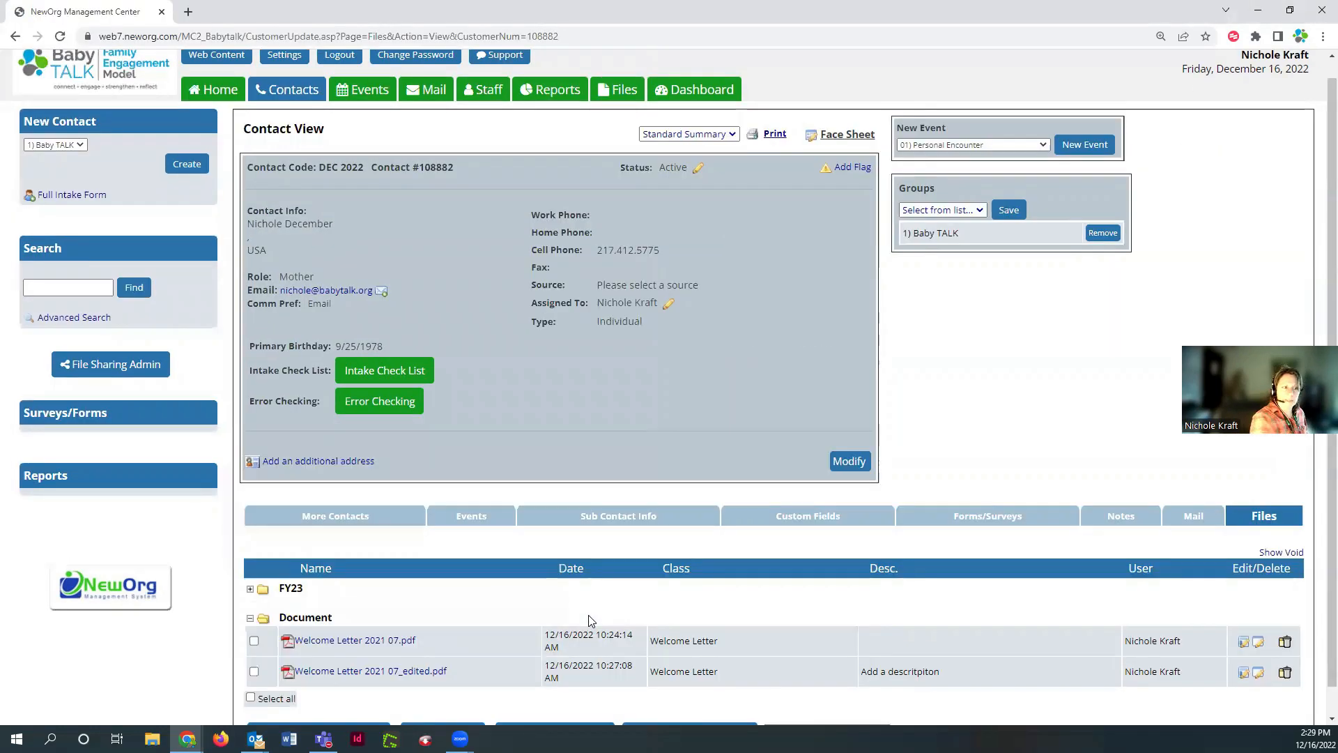
Collapse Document, expand FY23, and open Welcome Letter 2021 07_v3.pdf in the PDF signer
{"action": "left_click", "coordinate": [250, 618]}
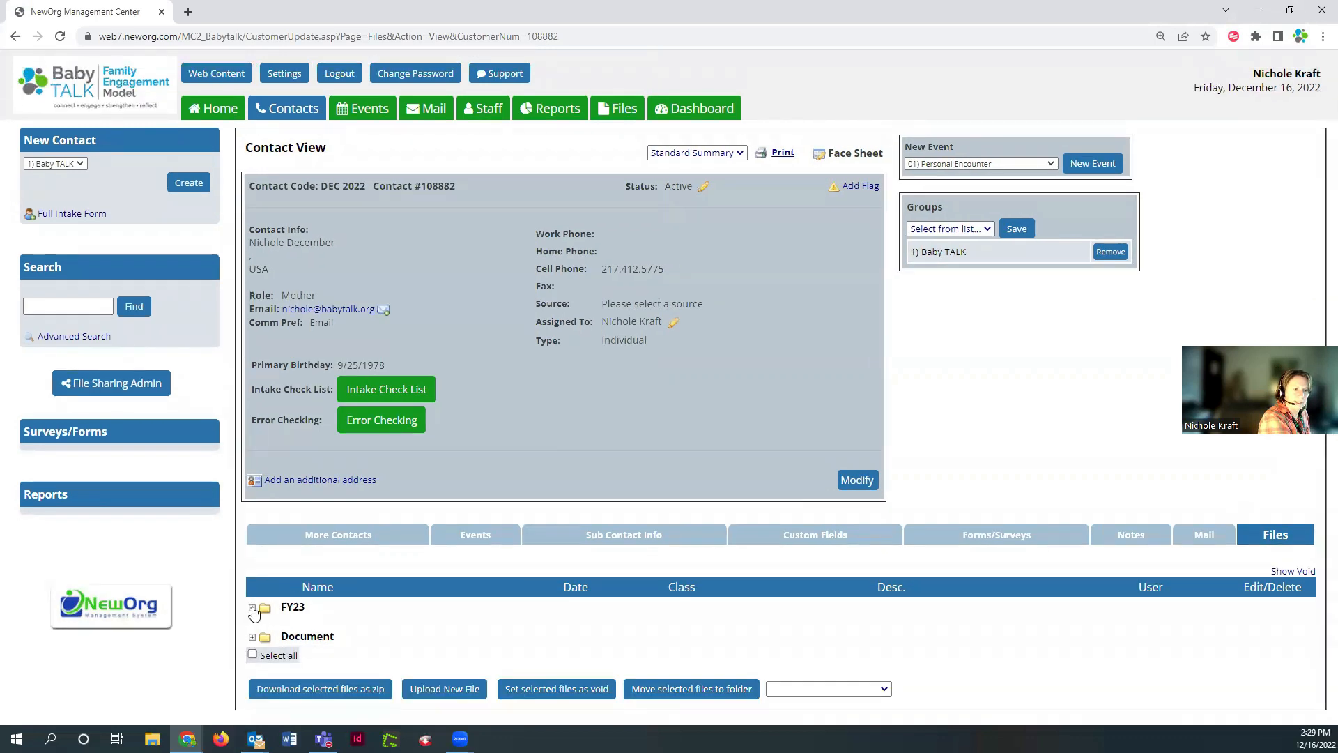
{"action": "left_click", "coordinate": [252, 608]}
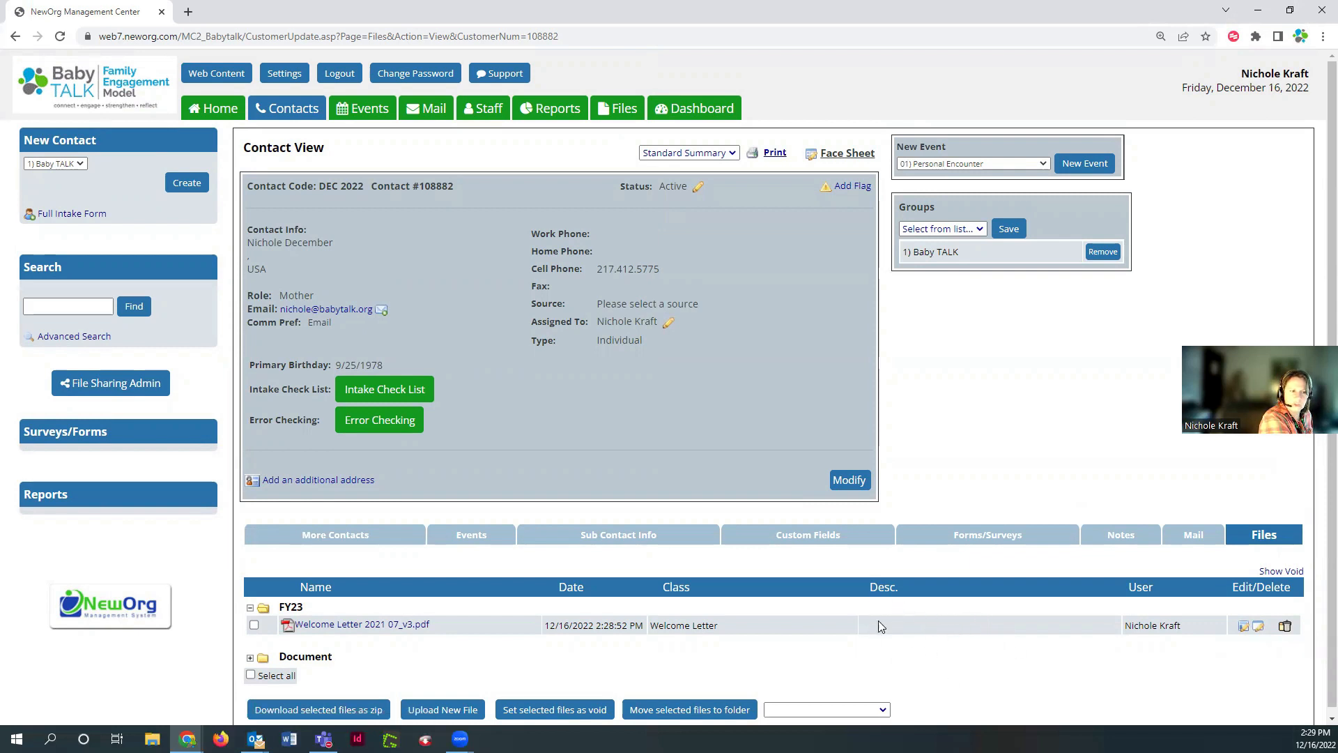
{"action": "left_click", "coordinate": [1244, 626]}
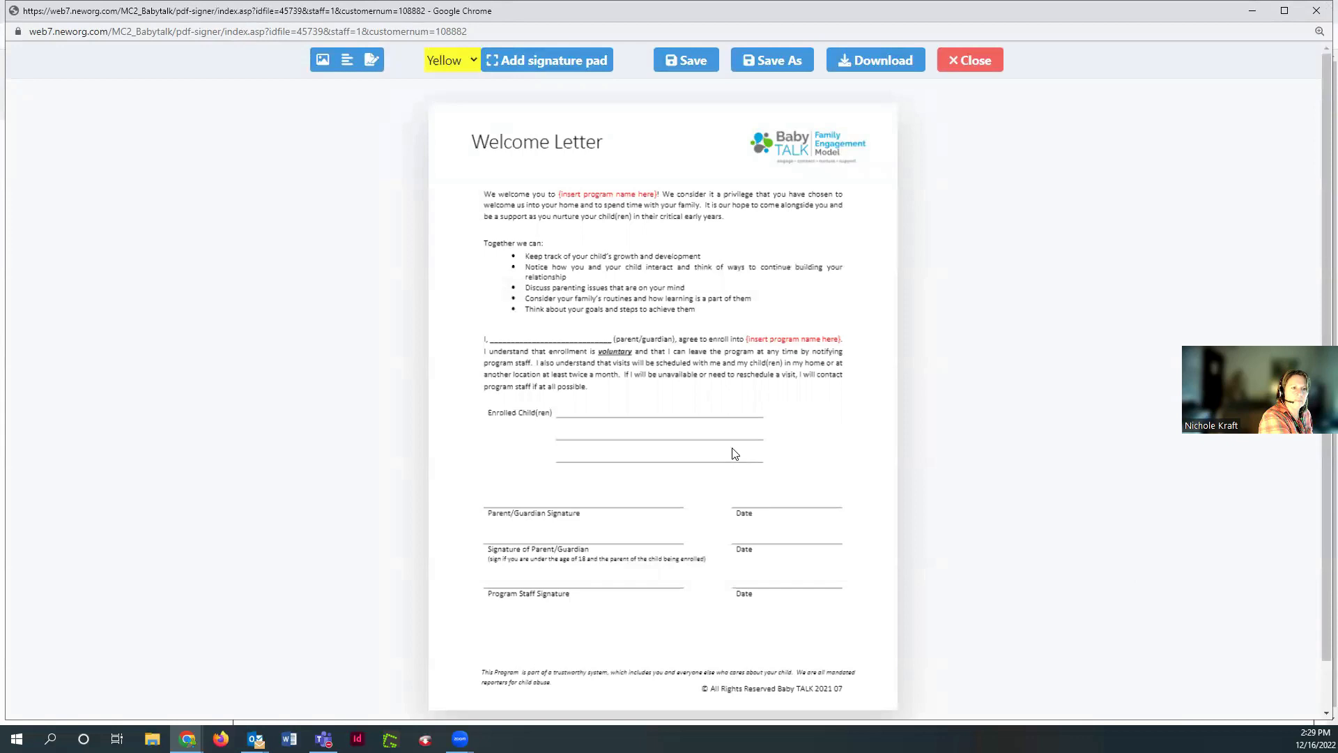
Add a signature box and move it above the Parent/Guardian Signature line
{"action": "left_click", "coordinate": [541, 67]}
{"action": "left_click", "coordinate": [647, 418]}
{"action": "mouse_move", "coordinate": [646, 418]}
{"action": "left_mouse_down"}
{"action": "mouse_move", "coordinate": [597, 457]}
{"action": "mouse_move", "coordinate": [616, 468]}
{"action": "left_mouse_up"}
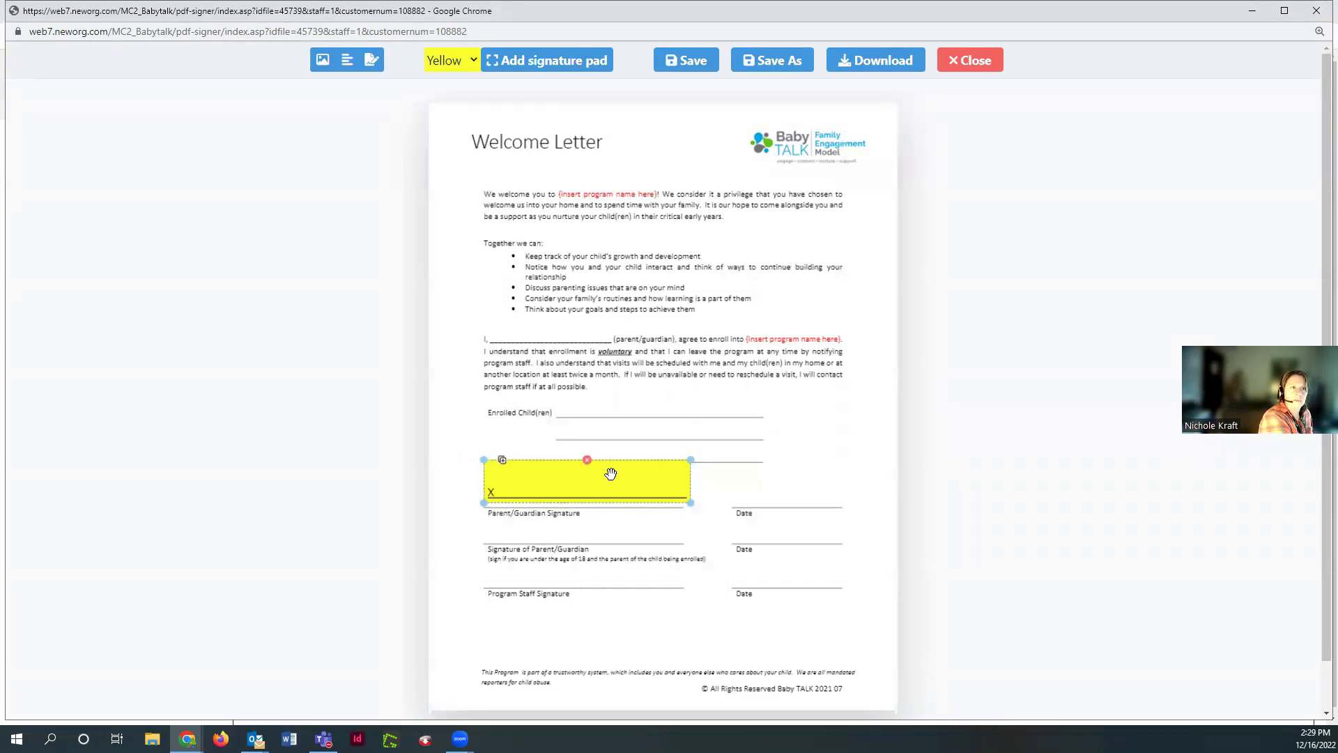
Add a text field reading 12/16/2022 on the Date line, then delete it
{"action": "left_click", "coordinate": [348, 61]}
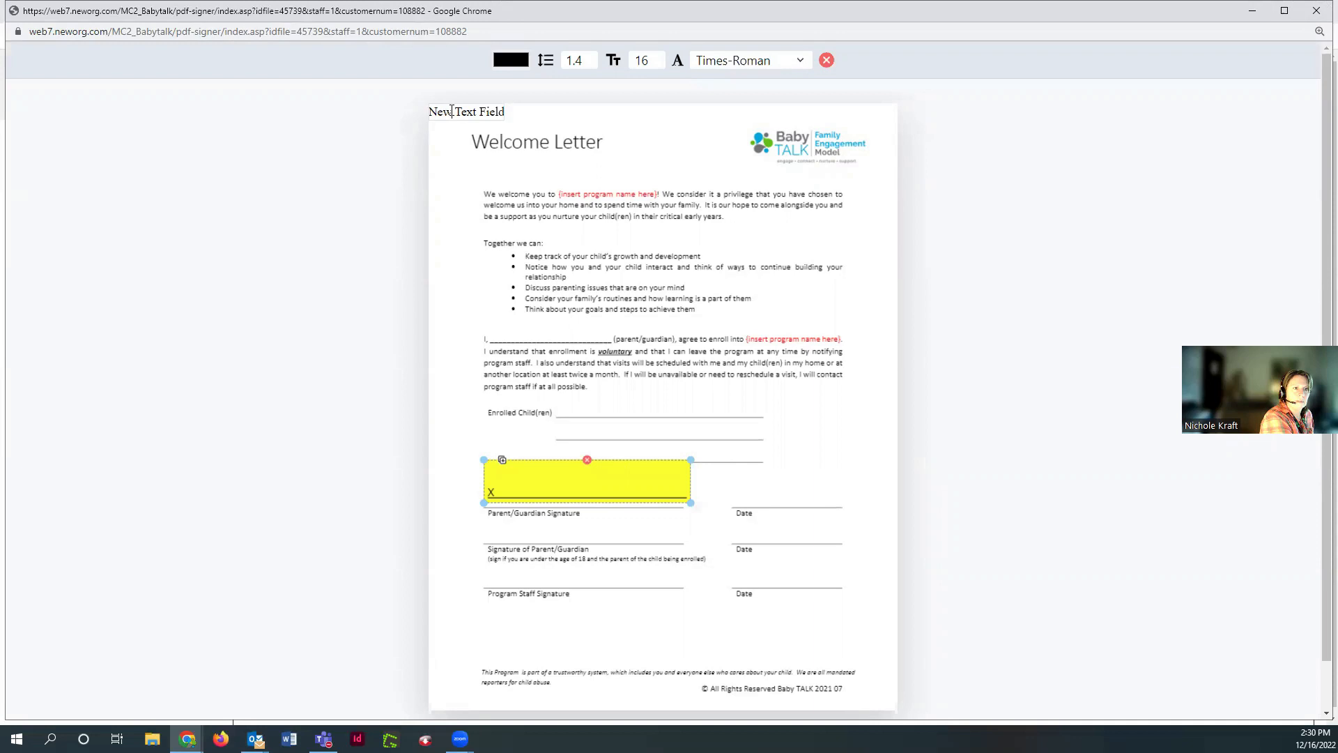
{"action": "left_click_drag", "start_coordinate": [496, 118], "coordinate": [814, 502]}
{"action": "double_click", "coordinate": [788, 497]}
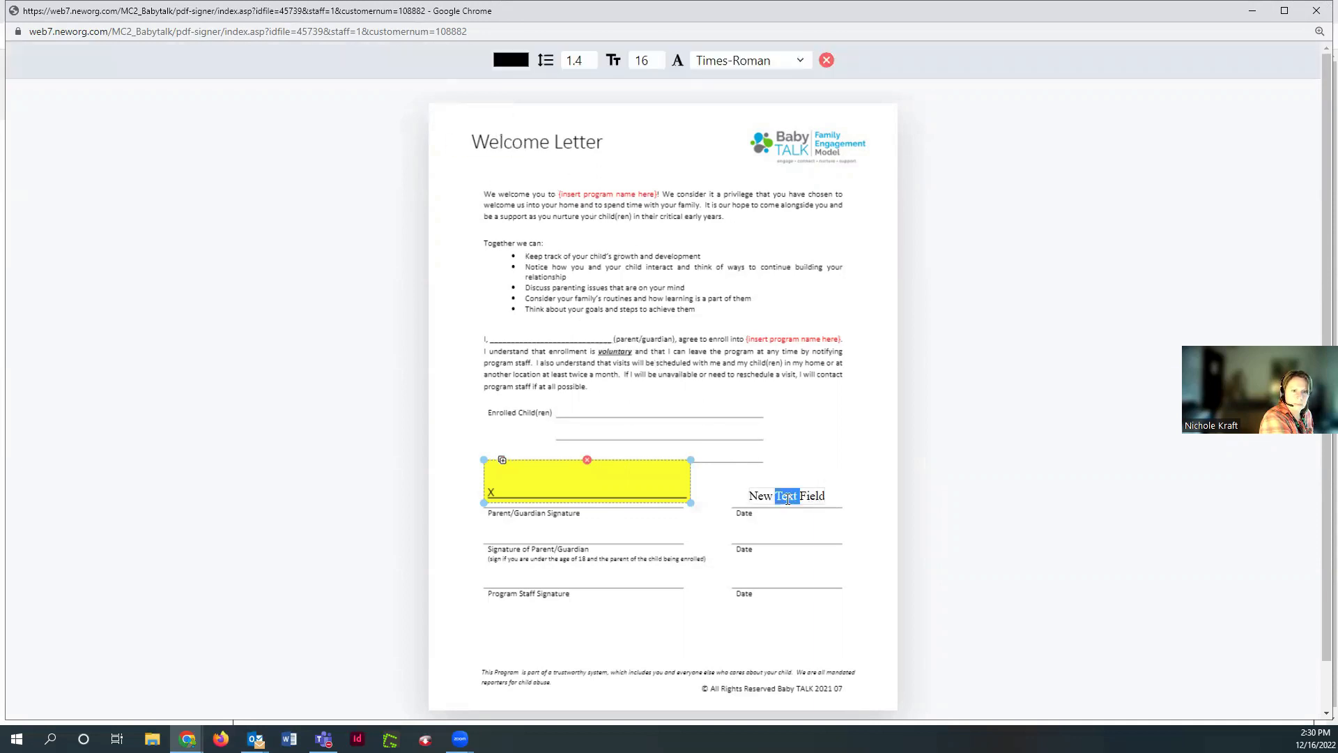
{"action": "key", "text": "BackSpace"}
{"action": "key", "text": "BackSpace"}
{"action": "key", "text": "BackSpace"}
{"action": "key", "text": "BackSpace"}
{"action": "key", "text": "BackSpace"}
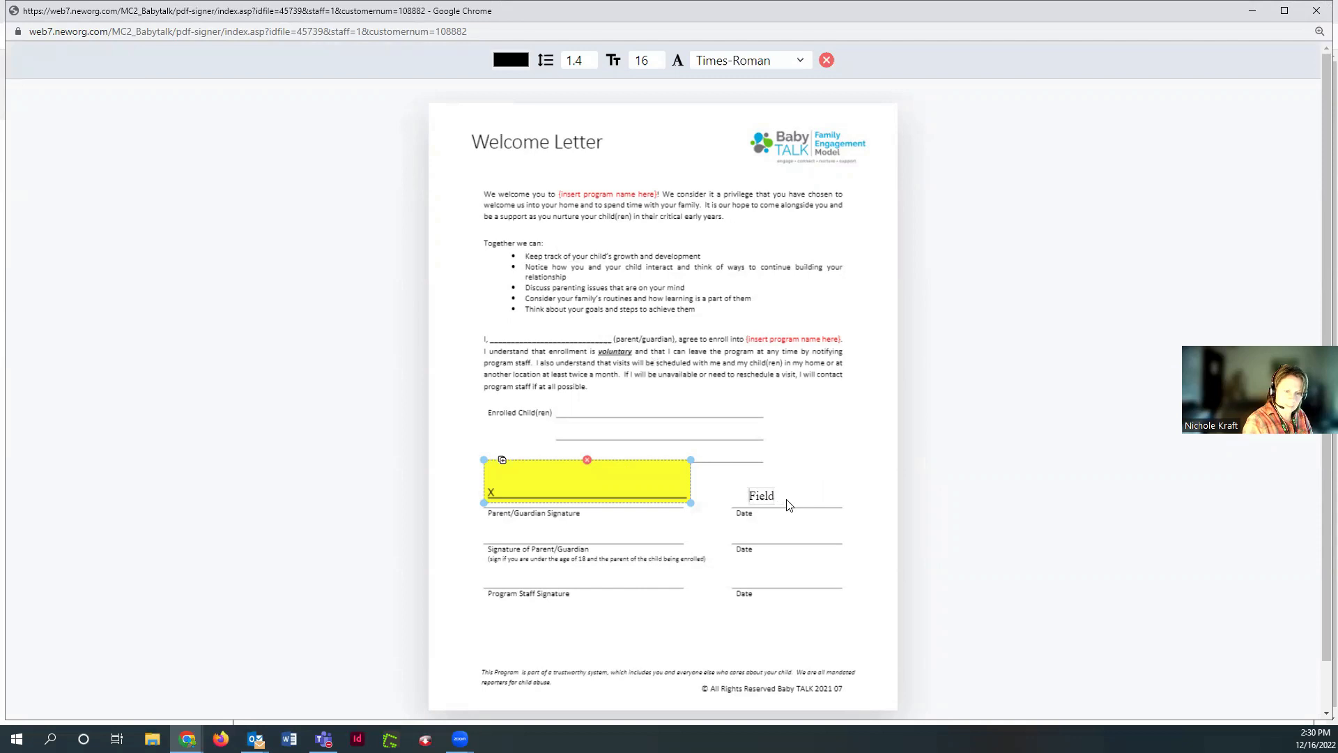
{"action": "type", "text": "12/16/2022"}
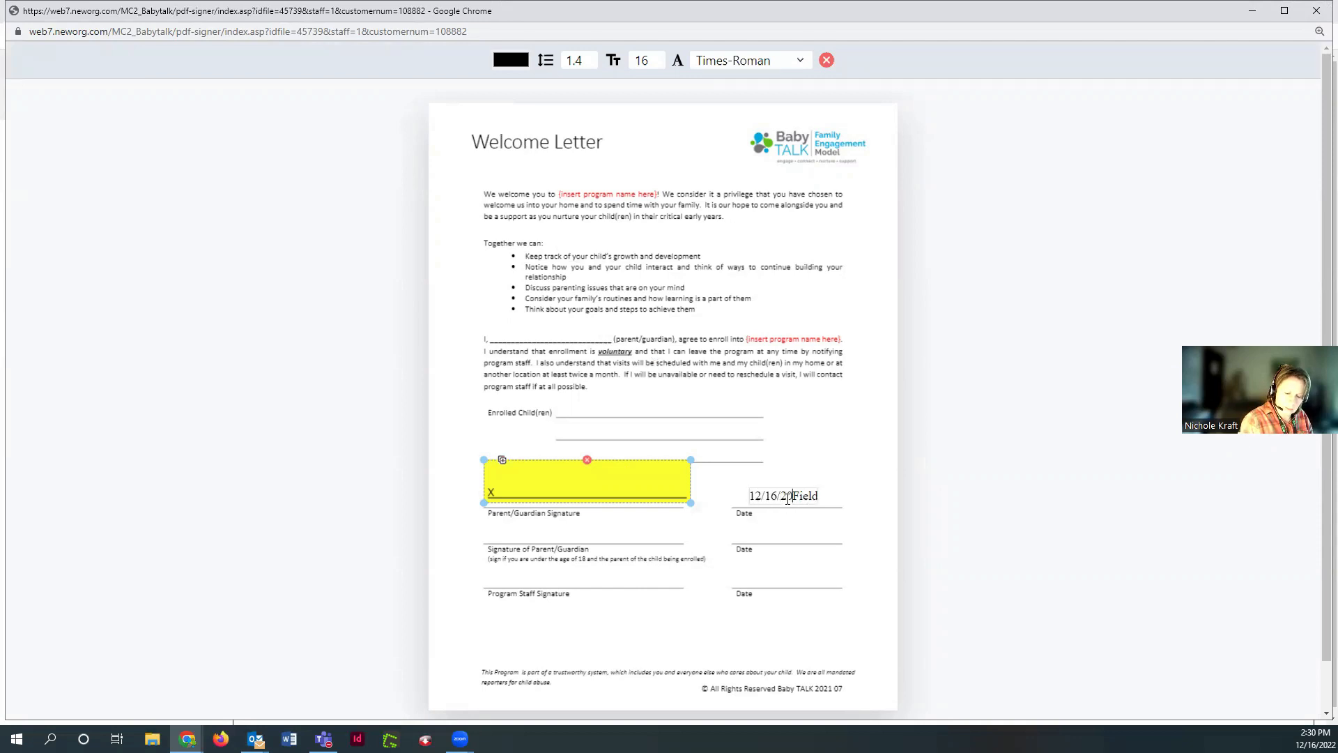
{"action": "key", "text": "Delete"}
{"action": "key", "text": "Delete"}
{"action": "key", "text": "Delete"}
{"action": "key", "text": "Delete"}
{"action": "key", "text": "Delete"}
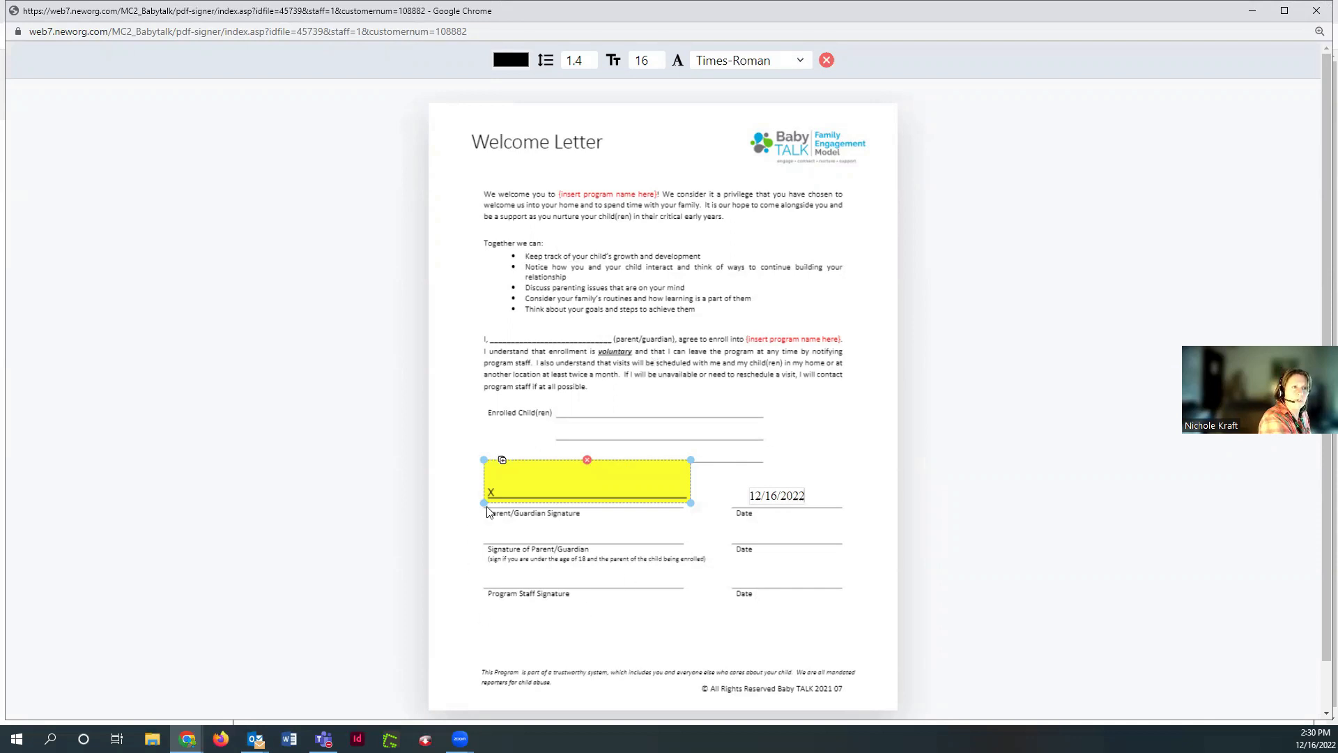
{"action": "left_click", "coordinate": [826, 60]}
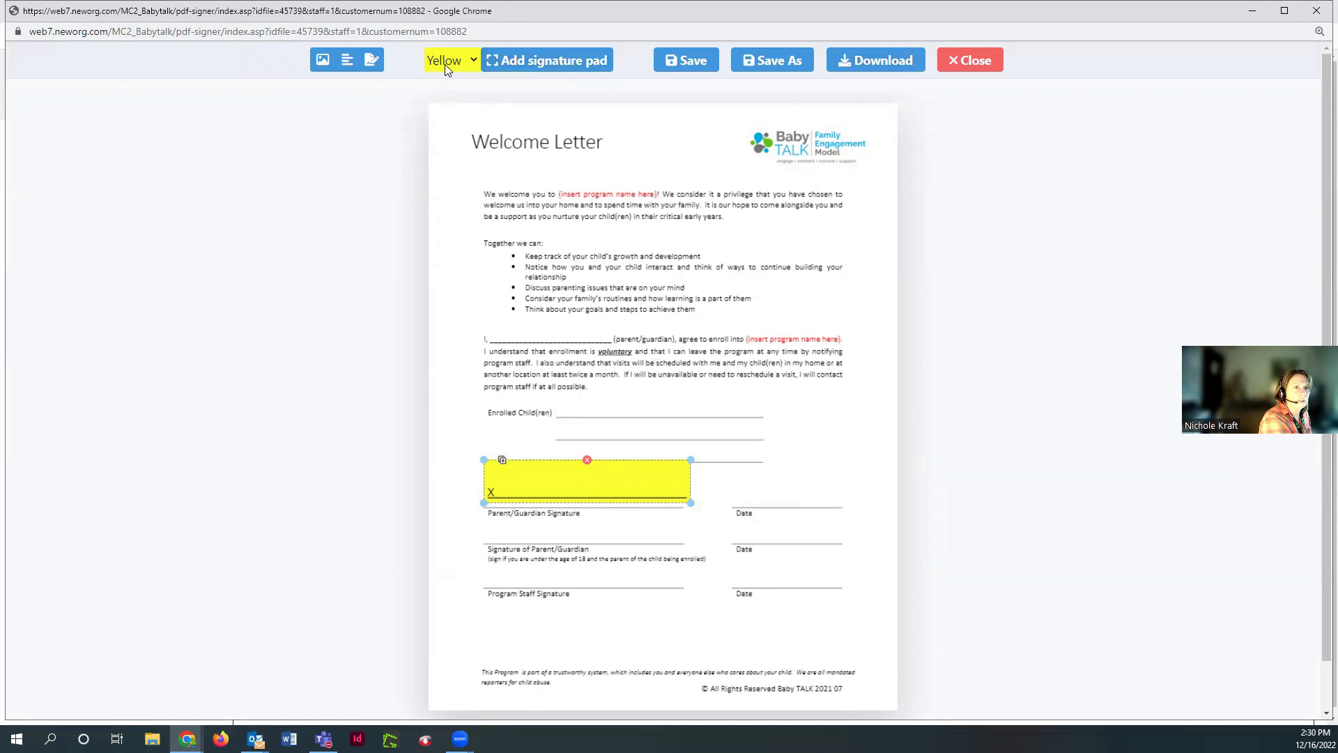
{"action": "left_click", "coordinate": [369, 61]}
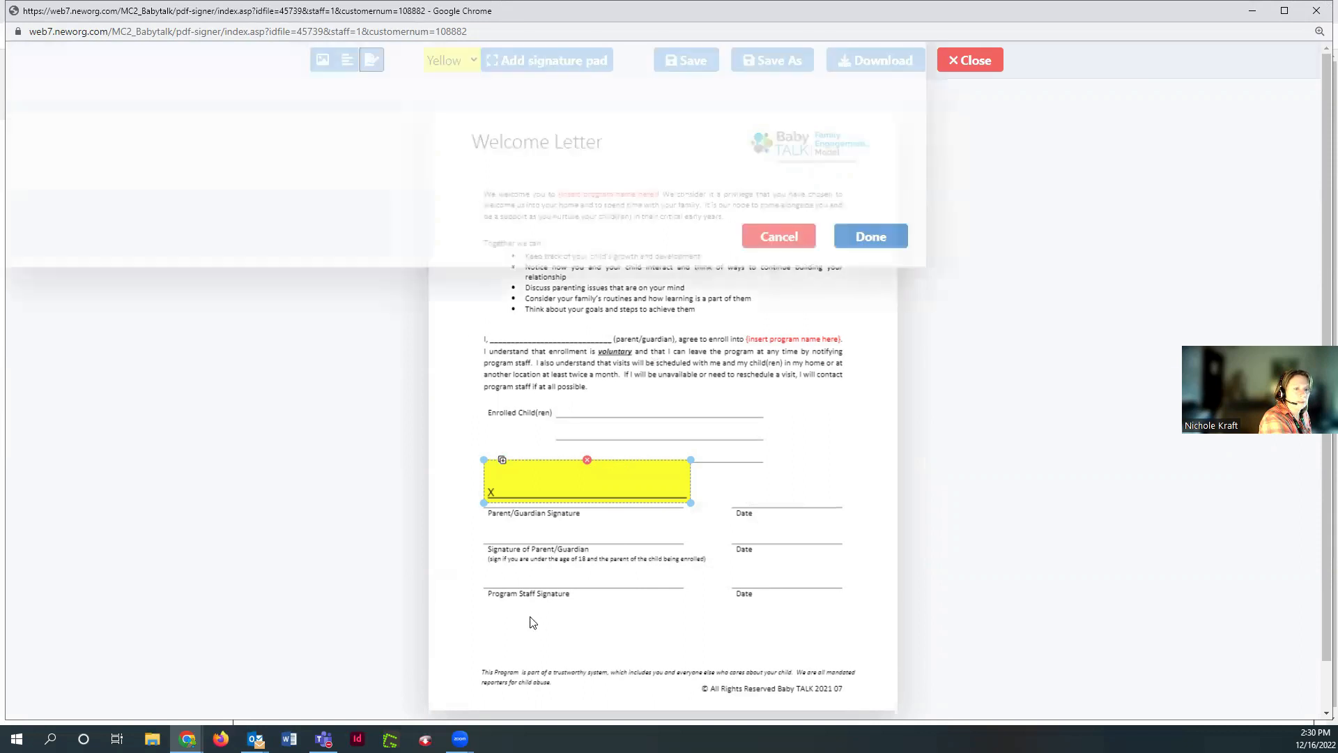
Draw a freehand signature and fit it onto the Program Staff Signature line
{"action": "mouse_move", "coordinate": [124, 182]}
{"action": "left_mouse_down"}
{"action": "mouse_move", "coordinate": [156, 170]}
{"action": "mouse_move", "coordinate": [191, 195]}
{"action": "mouse_move", "coordinate": [203, 179]}
{"action": "mouse_move", "coordinate": [210, 201]}
{"action": "mouse_move", "coordinate": [324, 226]}
{"action": "mouse_move", "coordinate": [467, 214]}
{"action": "mouse_move", "coordinate": [750, 149]}
{"action": "mouse_move", "coordinate": [884, 171]}
{"action": "left_mouse_up"}
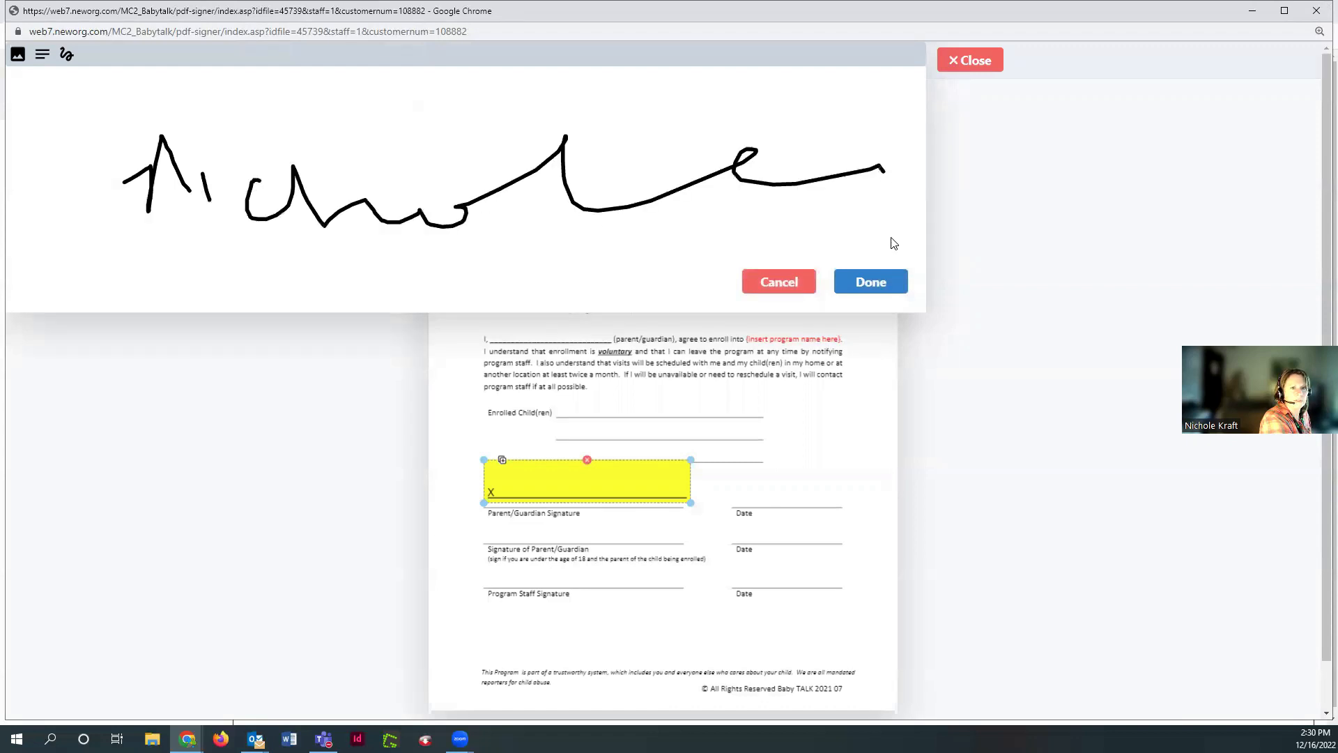
{"action": "left_click", "coordinate": [883, 288]}
{"action": "mouse_move", "coordinate": [574, 108]}
{"action": "left_mouse_down"}
{"action": "mouse_move", "coordinate": [627, 574]}
{"action": "mouse_move", "coordinate": [617, 556]}
{"action": "left_mouse_up"}
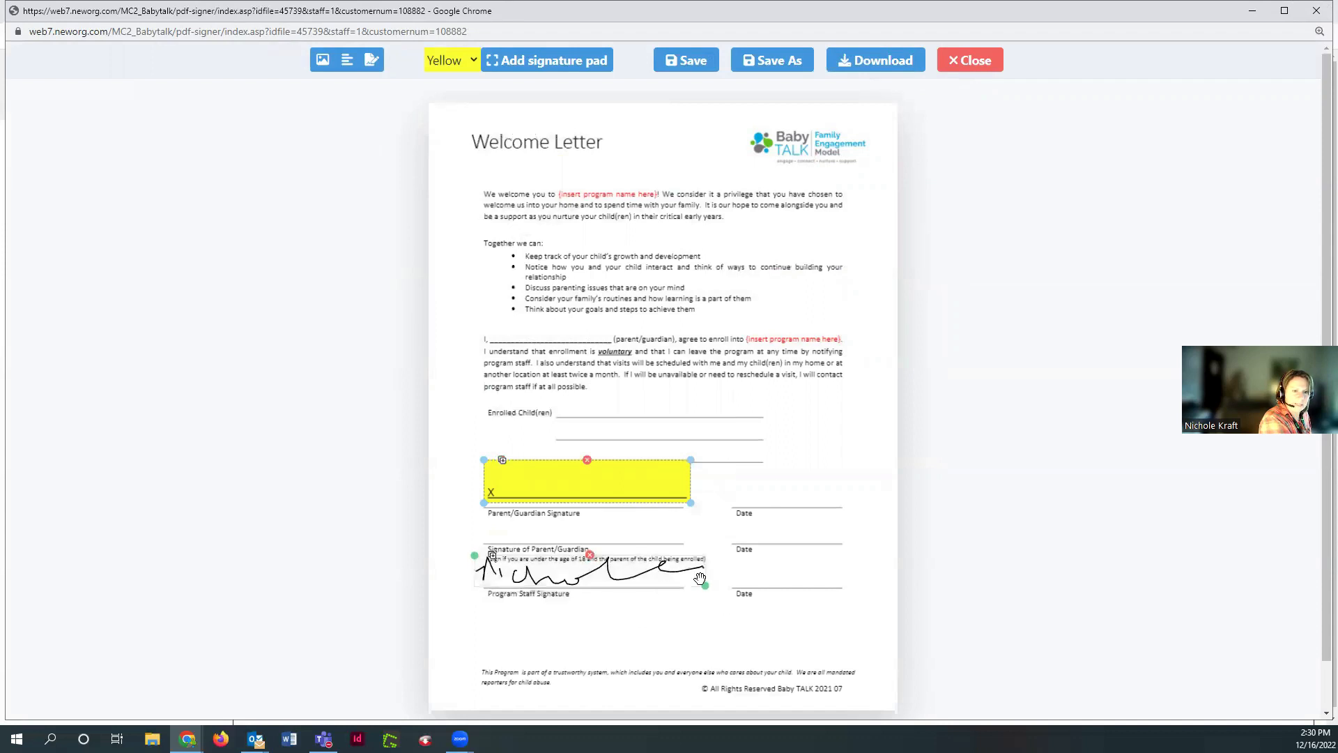
{"action": "mouse_move", "coordinate": [704, 585]}
{"action": "left_mouse_down"}
{"action": "mouse_move", "coordinate": [609, 564]}
{"action": "mouse_move", "coordinate": [619, 570]}
{"action": "left_mouse_up"}
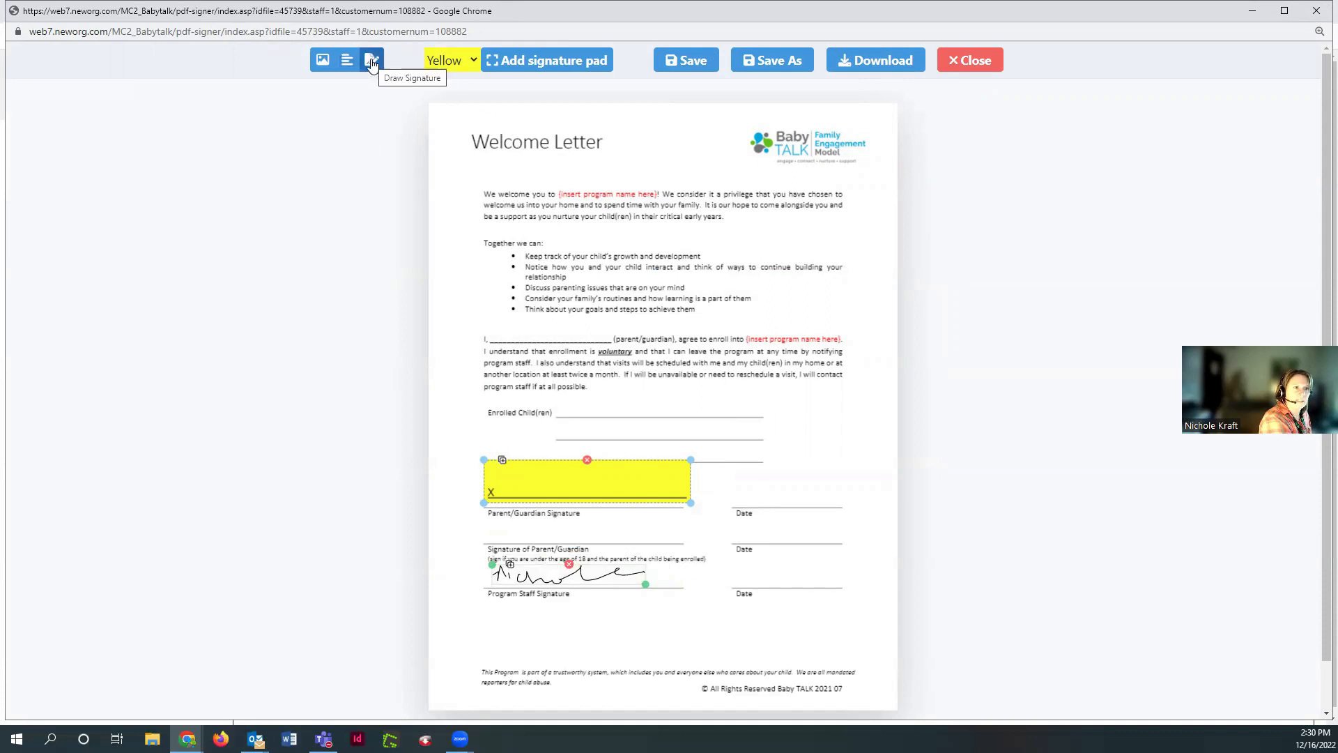
Add a text field on the Date line beside the Parent/Guardian Signature reading 12/16/2022
{"action": "left_click", "coordinate": [346, 61]}
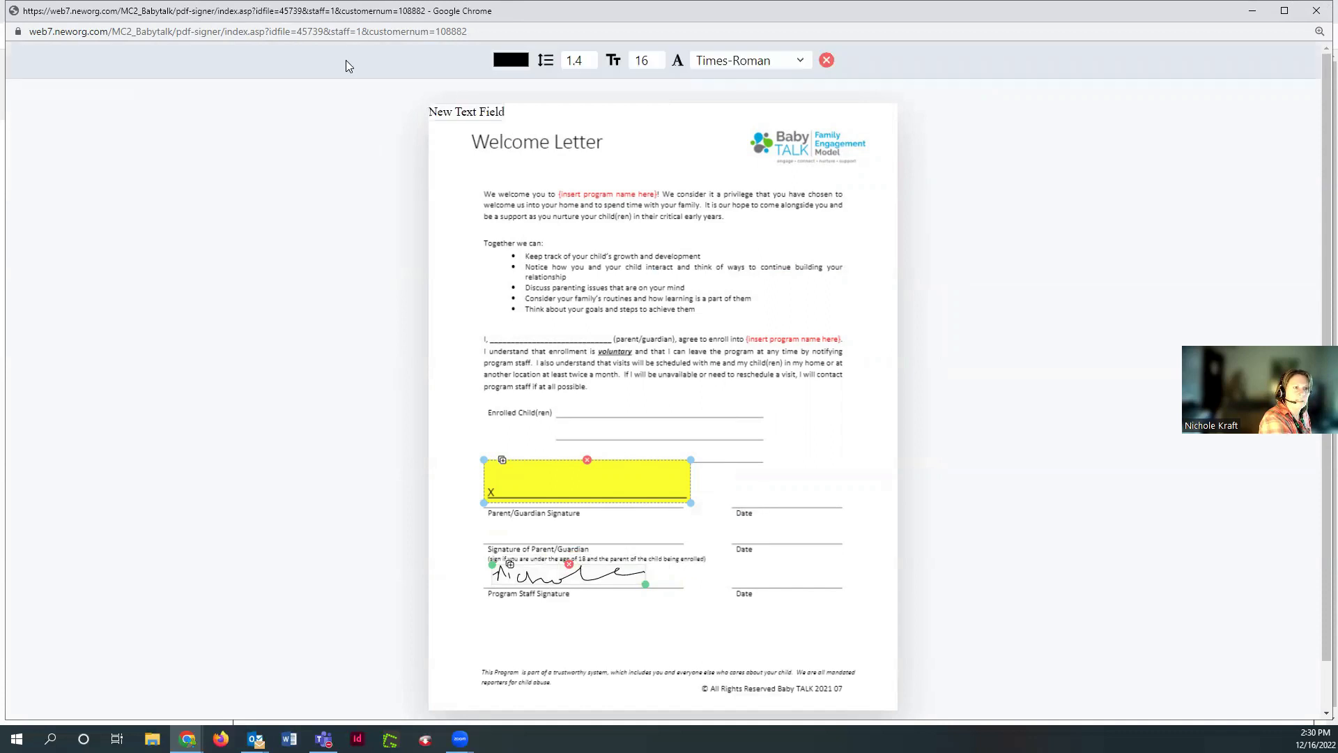
{"action": "left_click", "coordinate": [451, 138]}
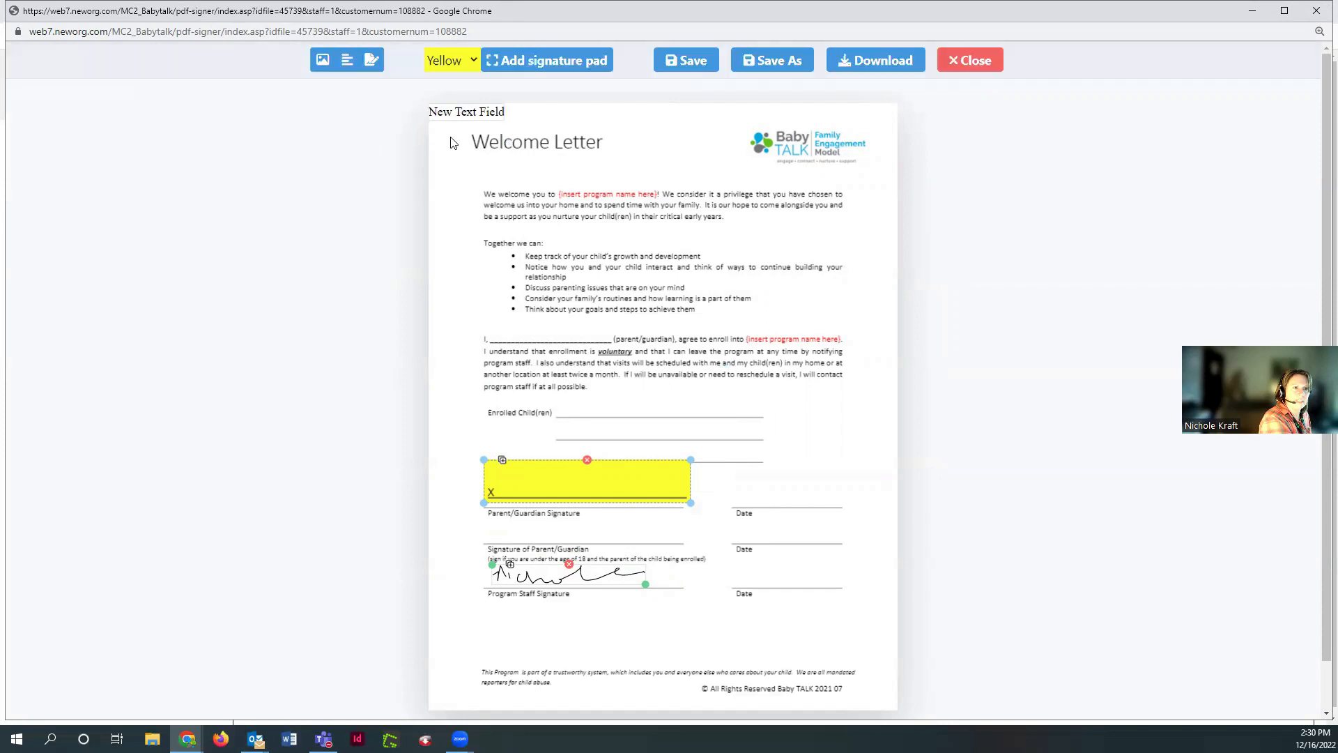
{"action": "left_click_drag", "start_coordinate": [452, 114], "coordinate": [757, 497]}
{"action": "double_click", "coordinate": [759, 497]}
{"action": "type", "text": "12/16/20"}
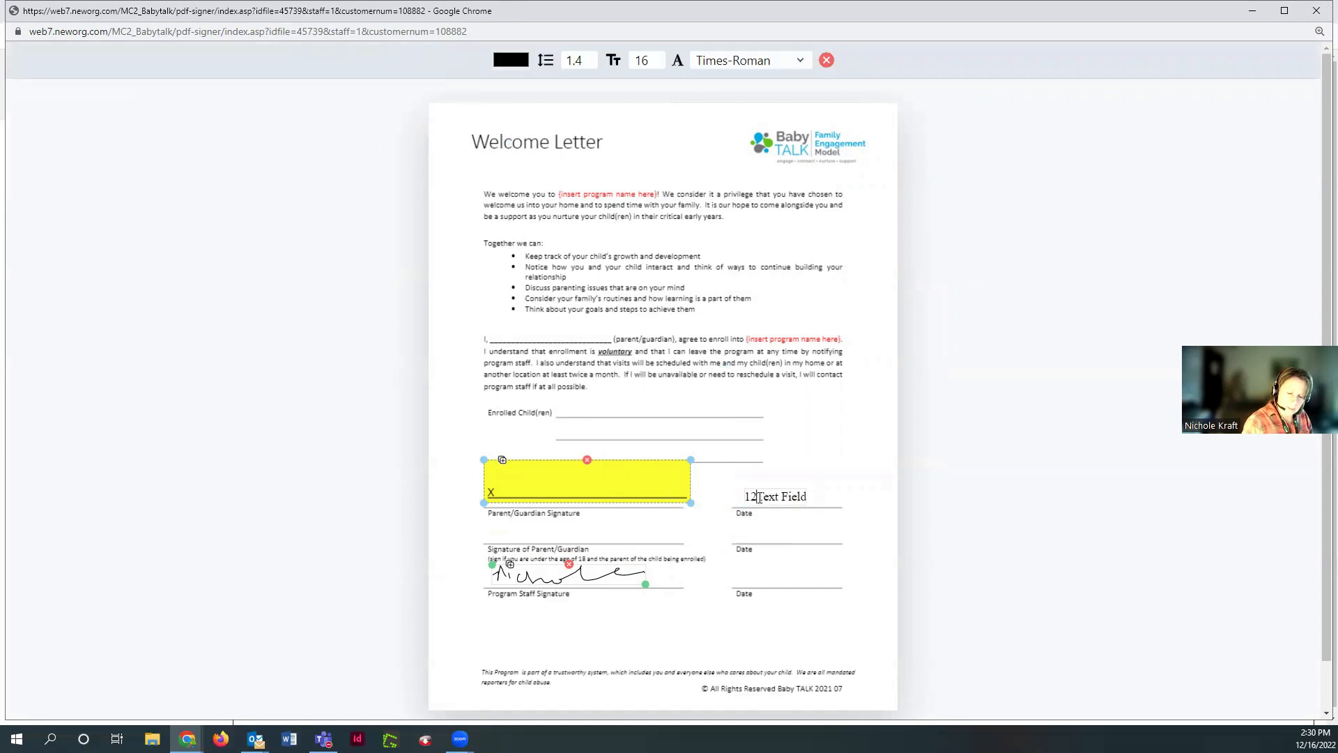
{"action": "type", "text": "22"}
{"action": "key", "text": "Delete"}
{"action": "key", "text": "Delete"}
{"action": "key", "text": "Delete"}
{"action": "key", "text": "Delete"}
{"action": "key", "text": "Delete"}
{"action": "key", "text": "Delete"}
{"action": "key", "text": "Delete"}
{"action": "key", "text": "Delete"}
{"action": "key", "text": "Delete"}
{"action": "key", "text": "Delete"}
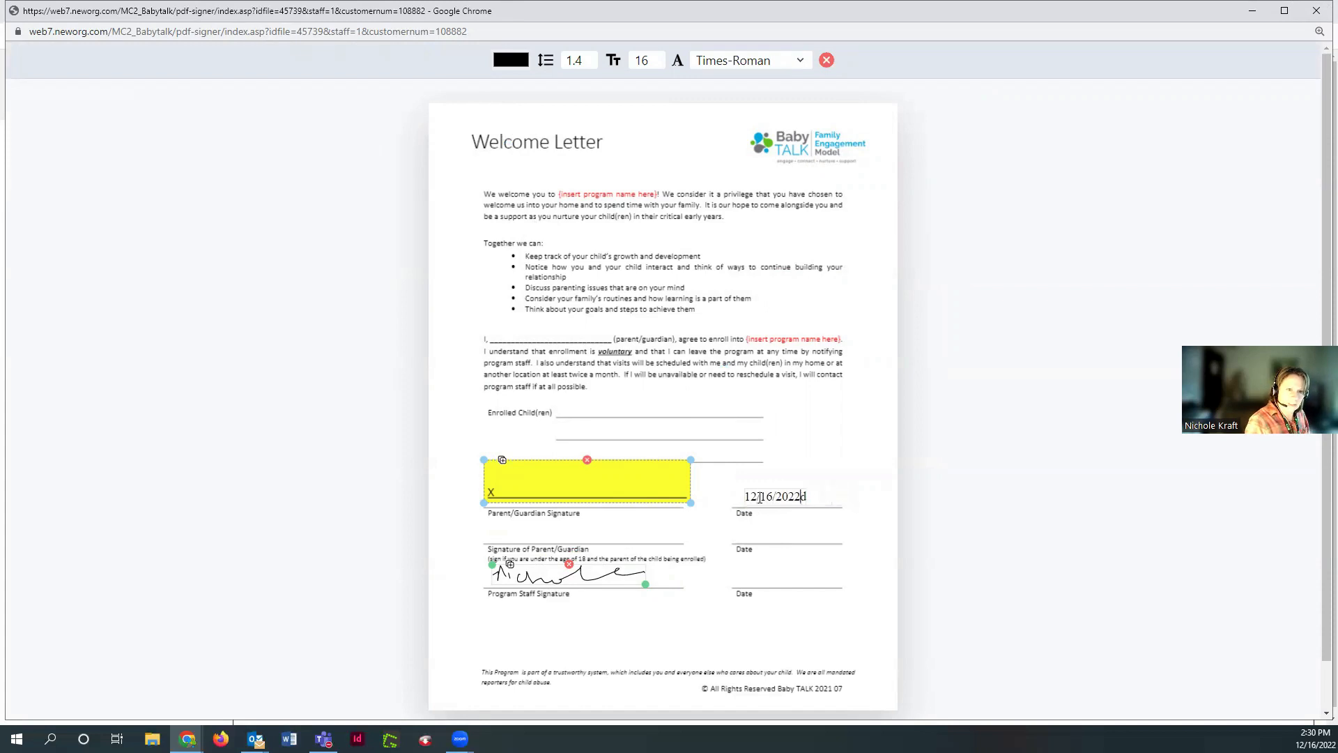
{"action": "left_click", "coordinate": [831, 429]}
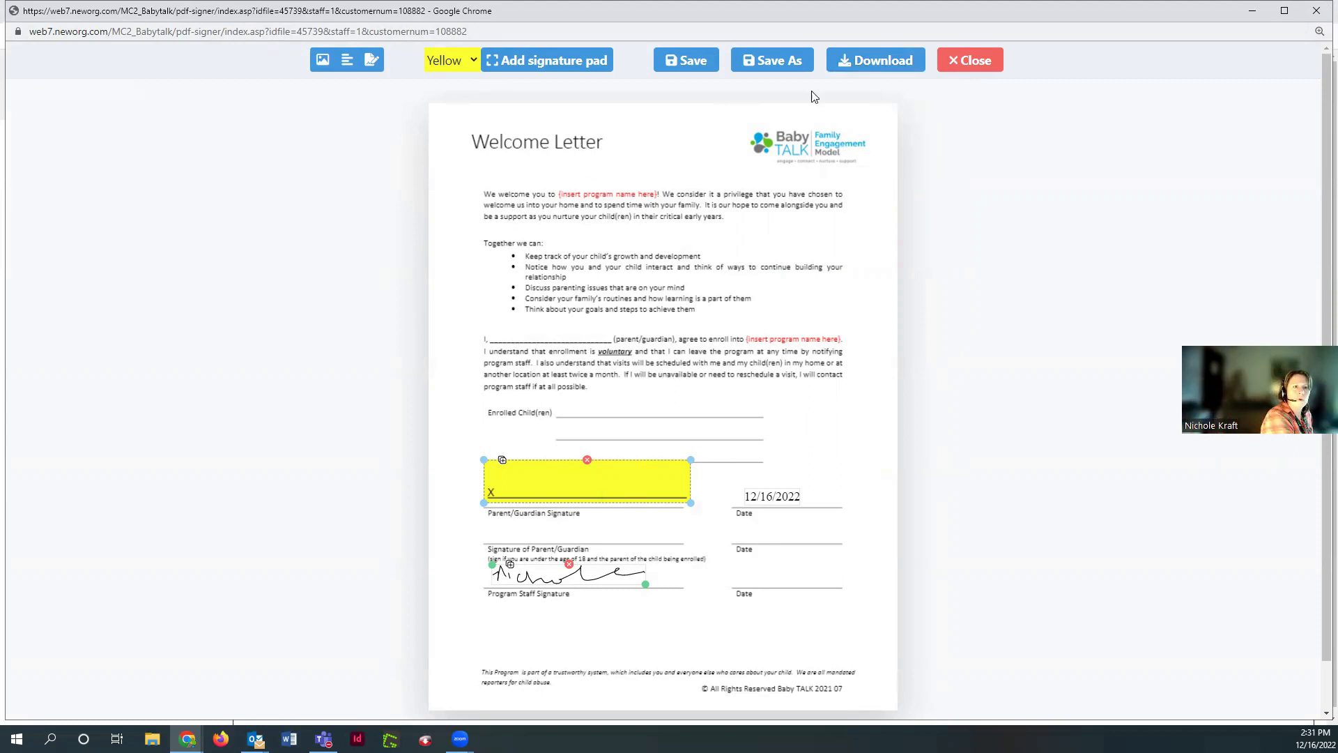
Save the signed letter as Welcome Letter 2021 07_v3_edited.pdf and close the PDF signer
{"action": "left_click", "coordinate": [687, 67]}
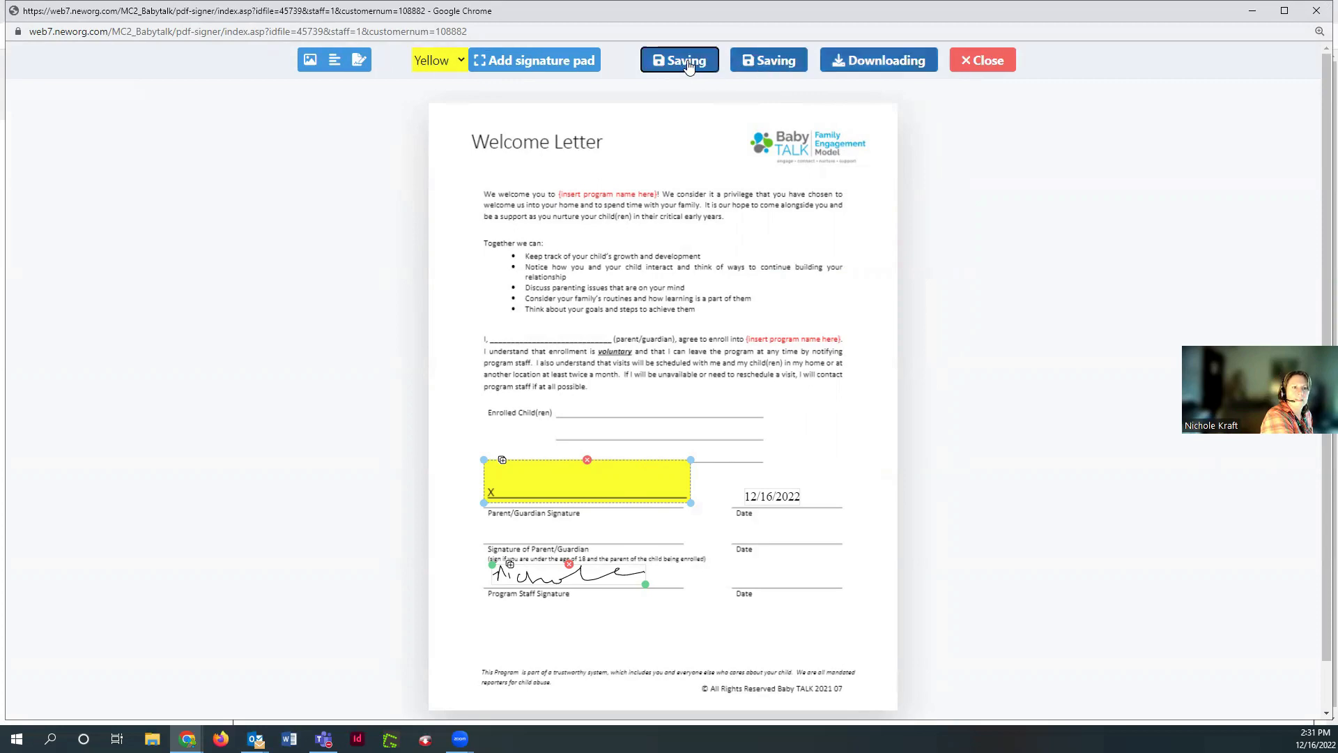
{"action": "left_click", "coordinate": [1317, 19]}
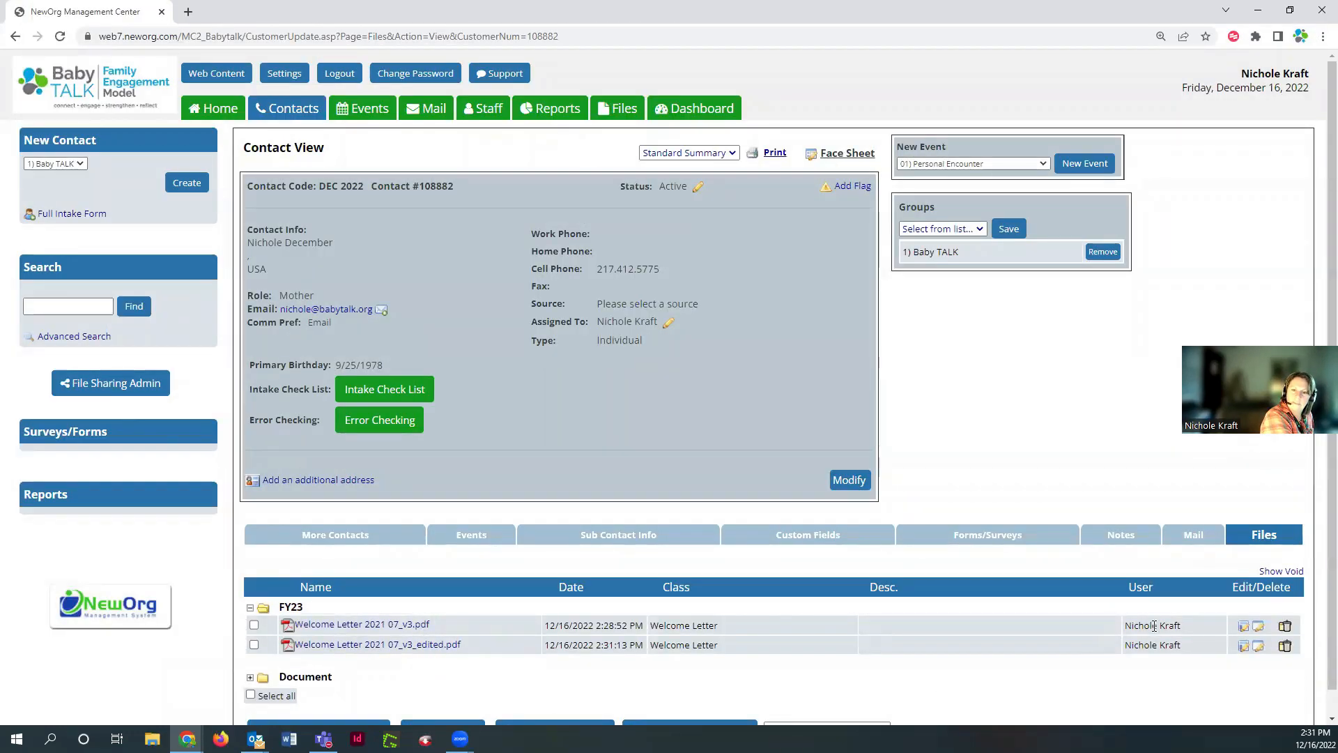
Describe the edited Welcome Letter as 'Ready for signature and date' and save its file details
{"action": "left_click", "coordinate": [1260, 650]}
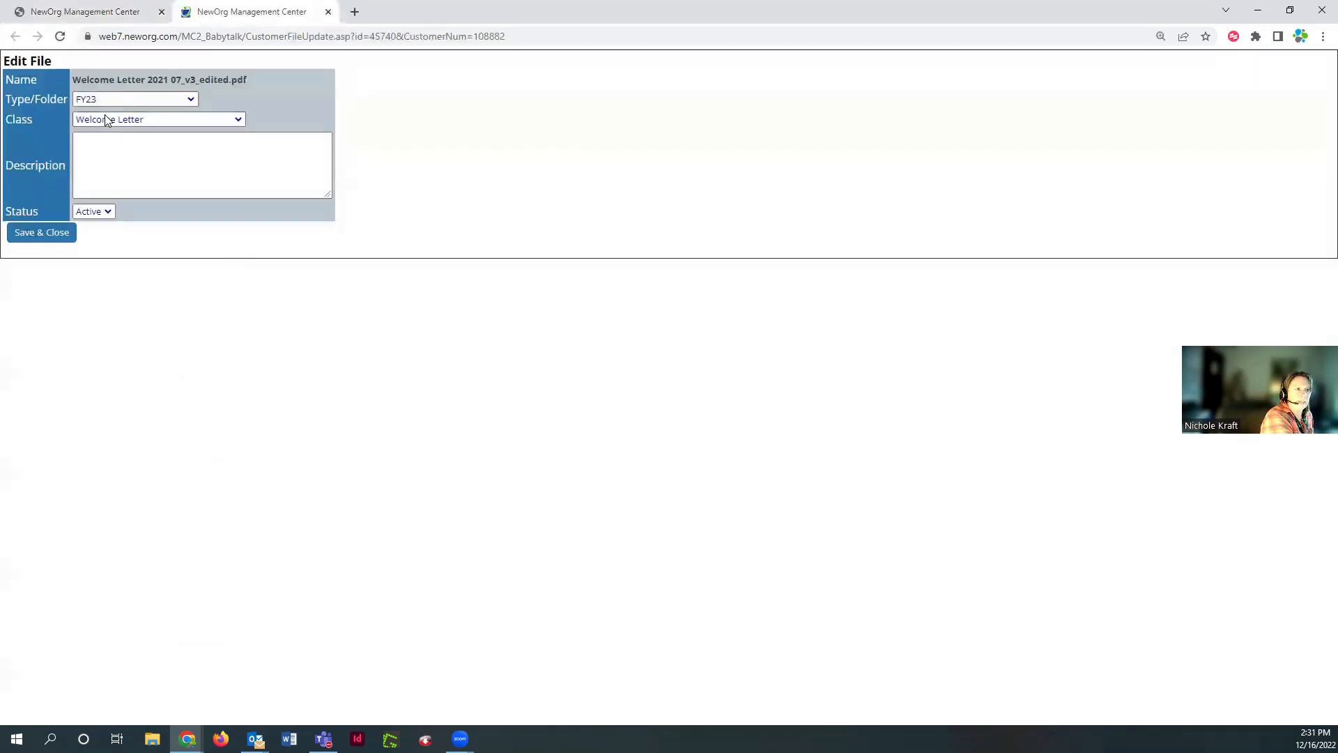
{"action": "left_click", "coordinate": [133, 158]}
{"action": "type", "text": "Ad"}
{"action": "key", "text": "BackSpace"}
{"action": "key", "text": "BackSpace"}
{"action": "type", "text": "Please "}
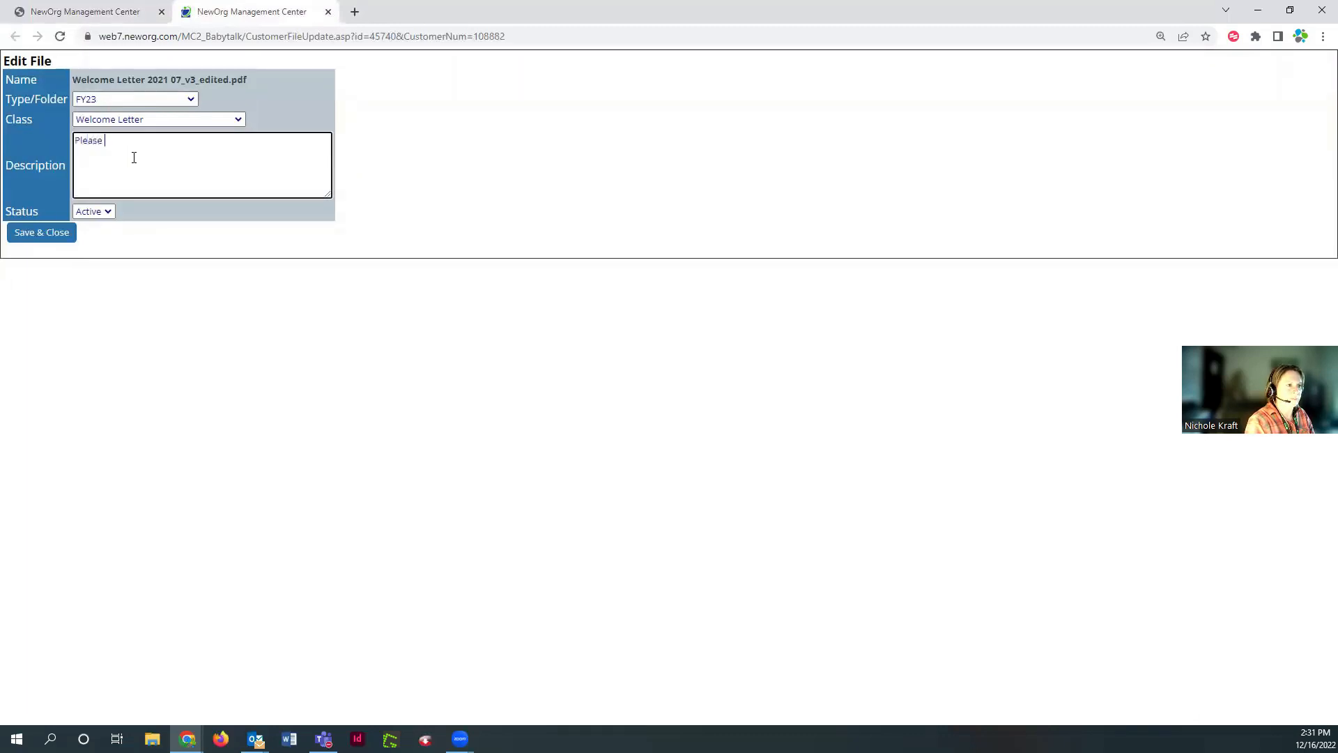
{"action": "type", "text": "s"}
{"action": "key", "text": "BackSpace"}
{"action": "key", "text": "BackSpace"}
{"action": "key", "text": "BackSpace"}
{"action": "key", "text": "BackSpace"}
{"action": "key", "text": "BackSpace"}
{"action": "key", "text": "BackSpace"}
{"action": "key", "text": "BackSpace"}
{"action": "key", "text": "BackSpace"}
{"action": "type", "text": "Re"}
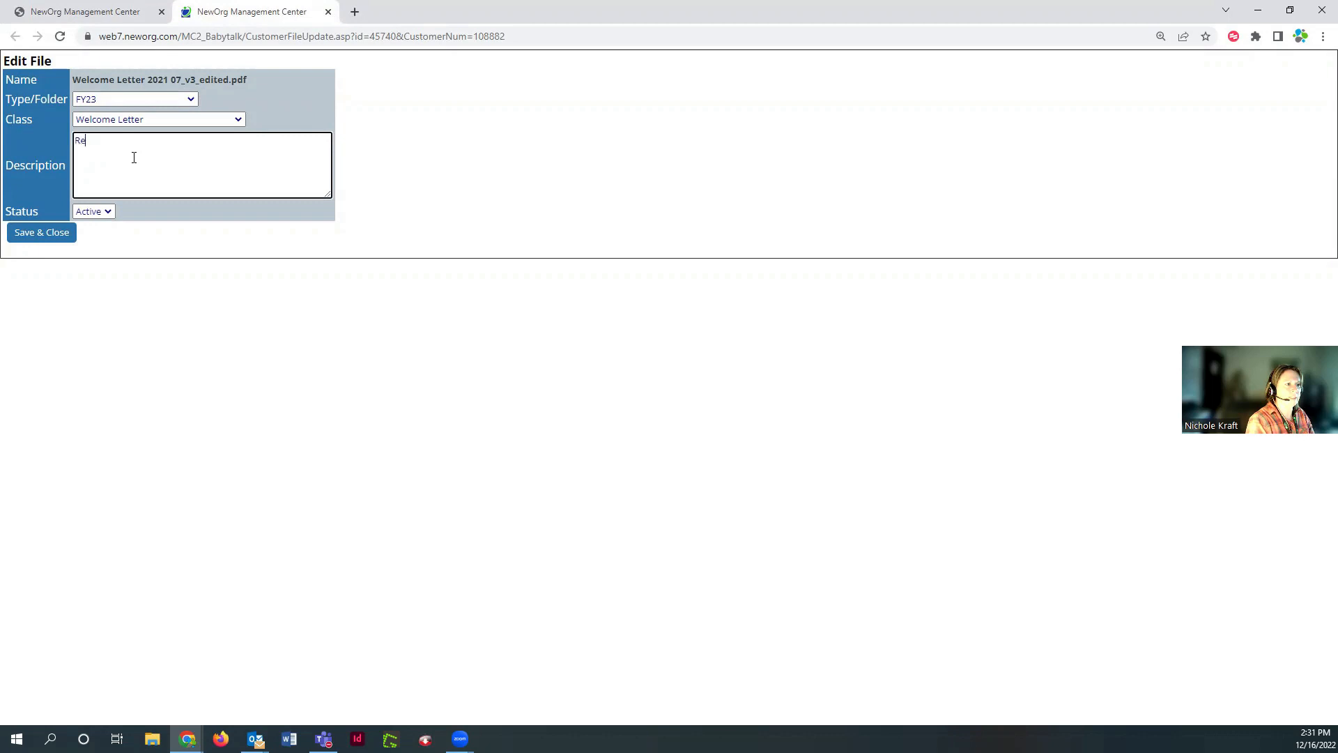
{"action": "type", "text": "ady for s"}
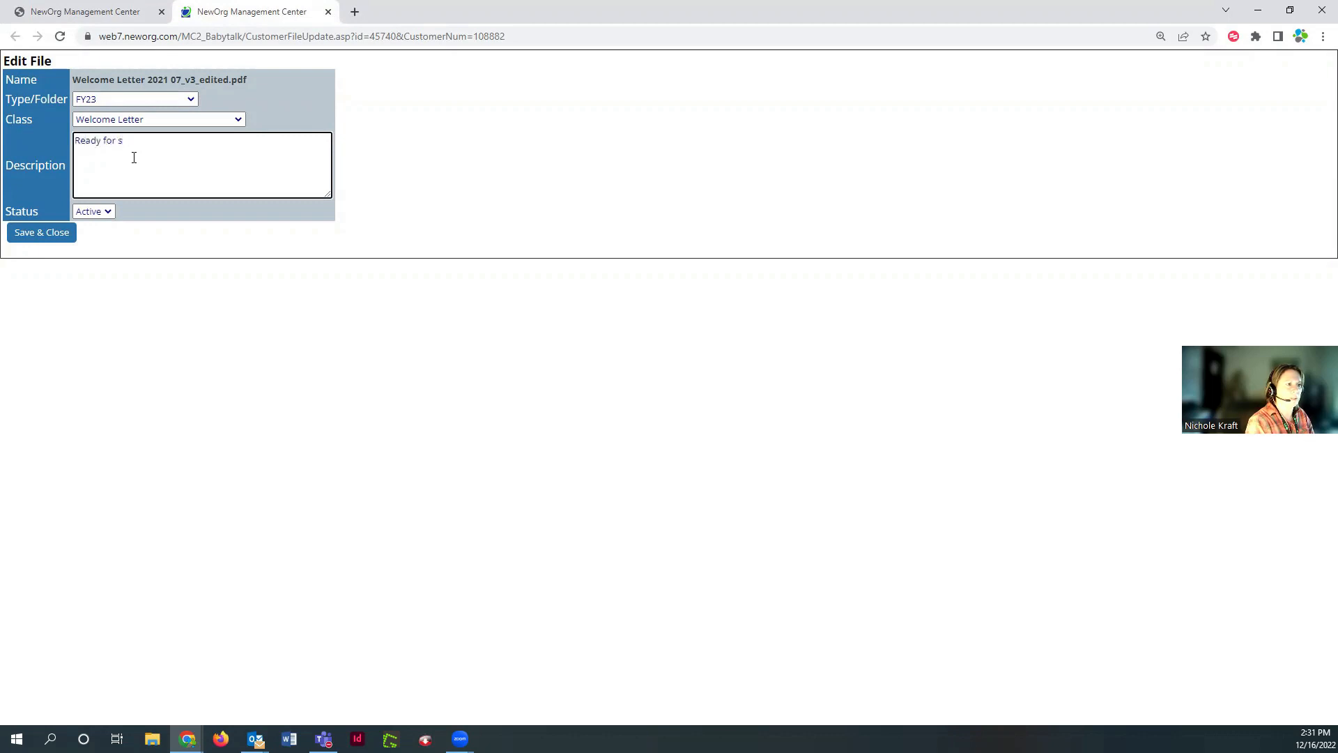
{"action": "type", "text": "ignature"}
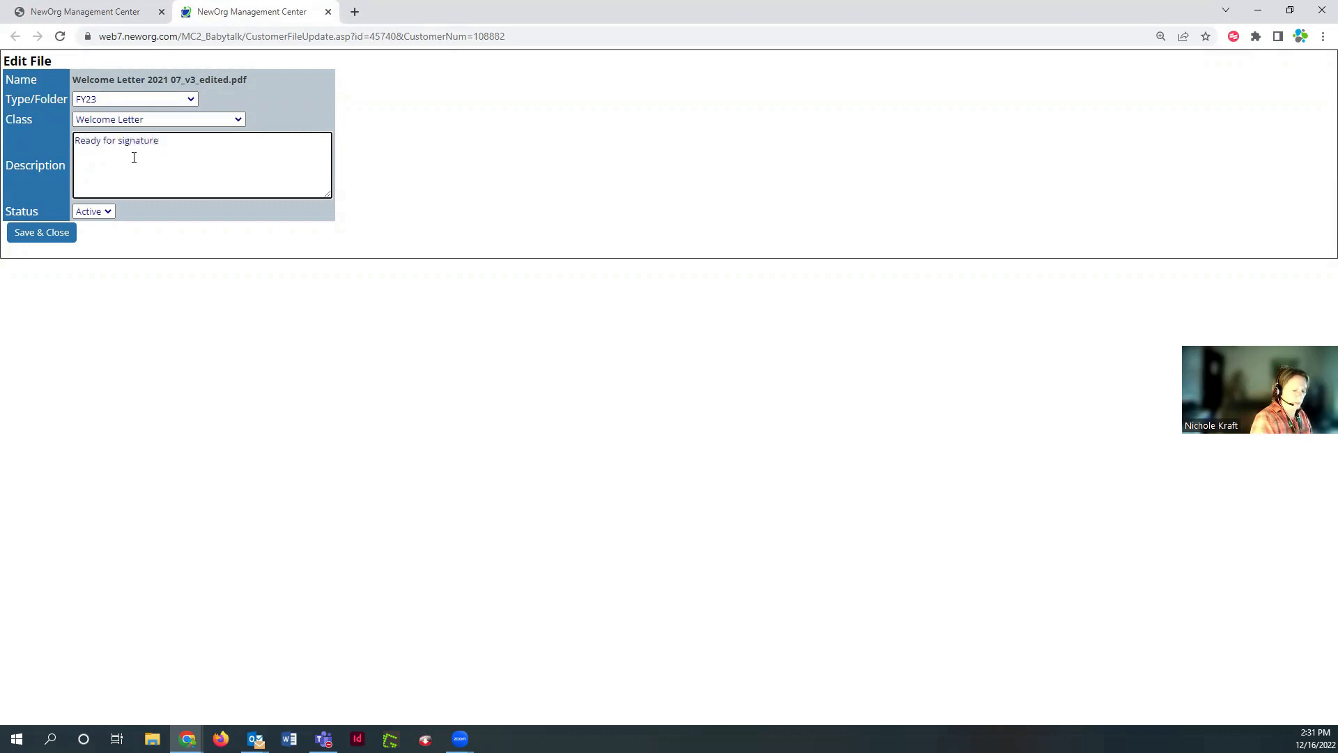
{"action": "type", "text": " and date"}
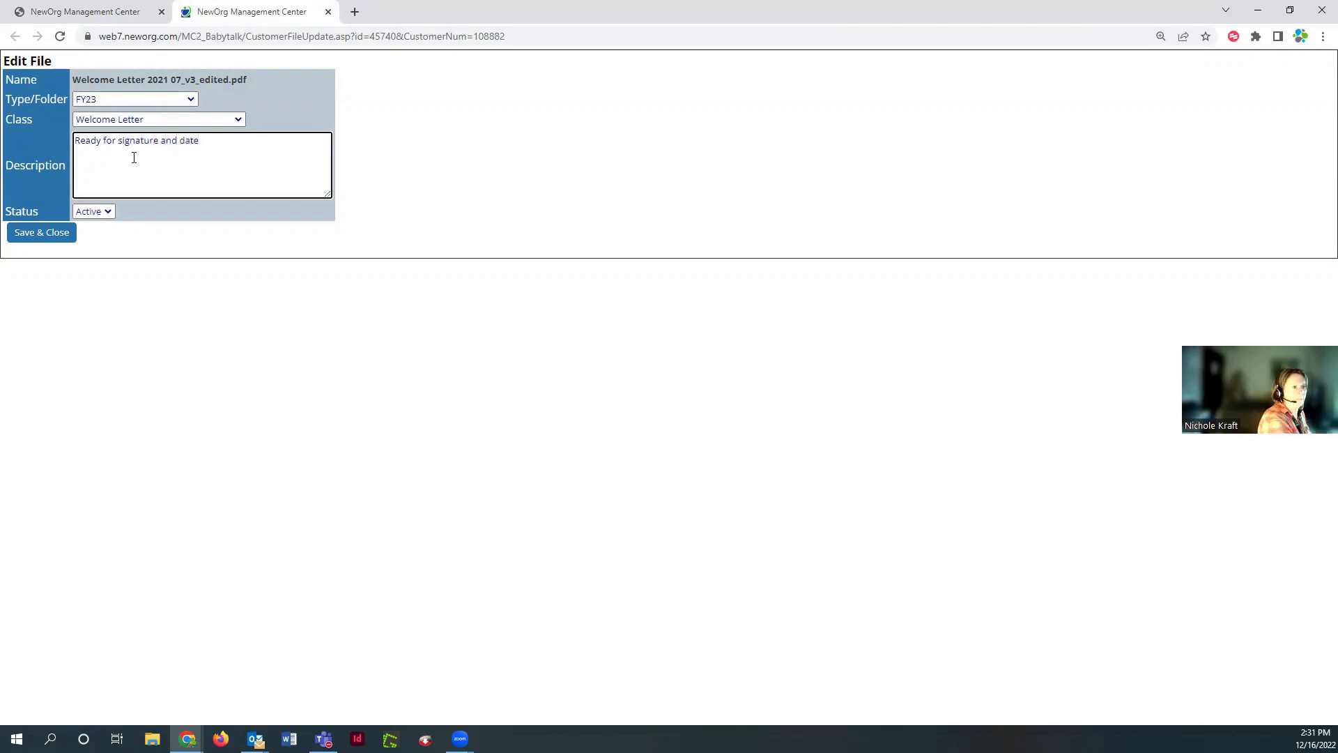
{"action": "left_click", "coordinate": [27, 237]}
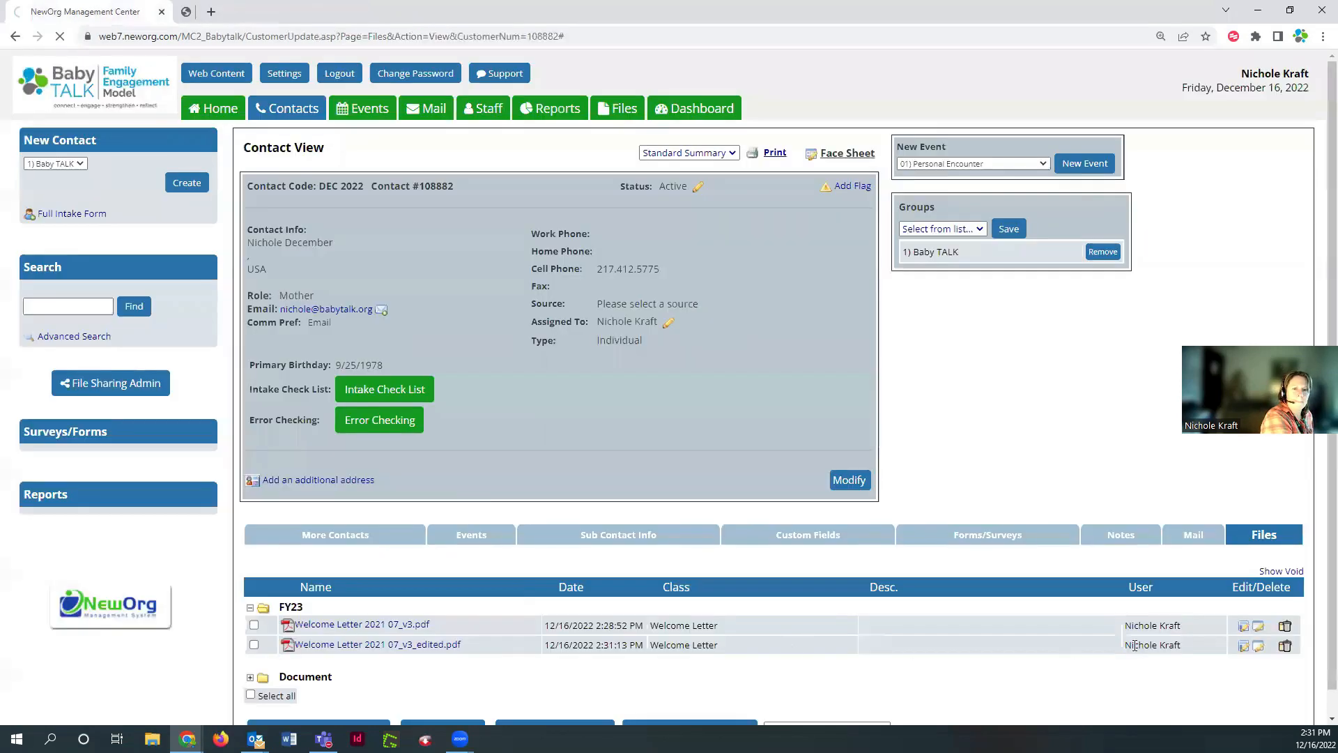